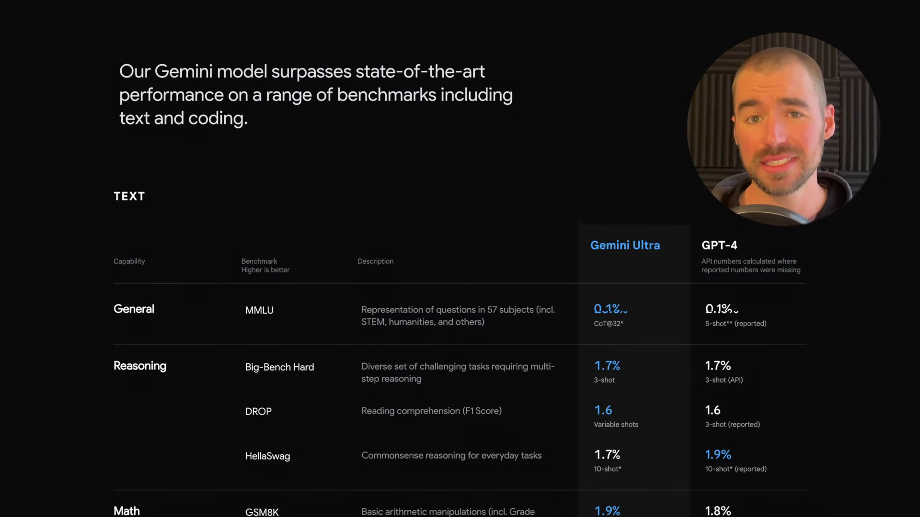
- Scroll down the Gemini and ChatGPT chats to their descriptions of the mushroom photo
scroll(460, 288, "down", 3)
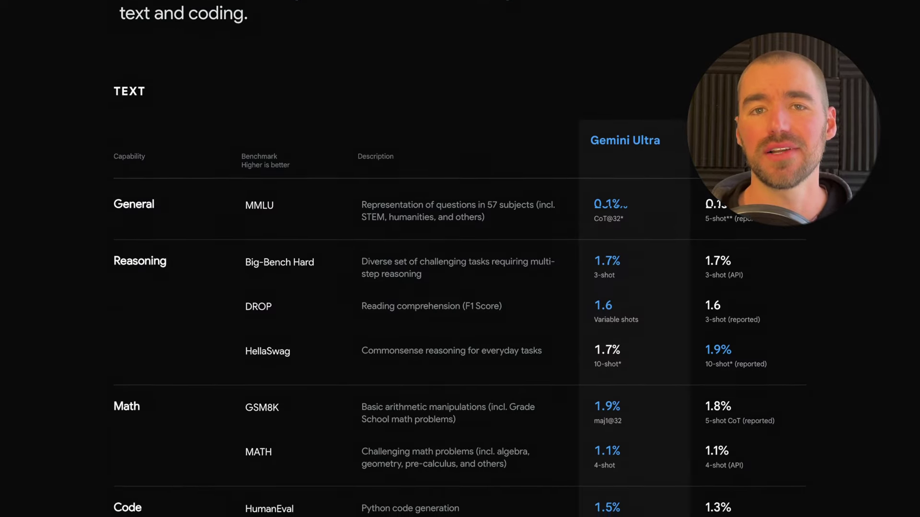
scroll(460, 288, "down", 2)
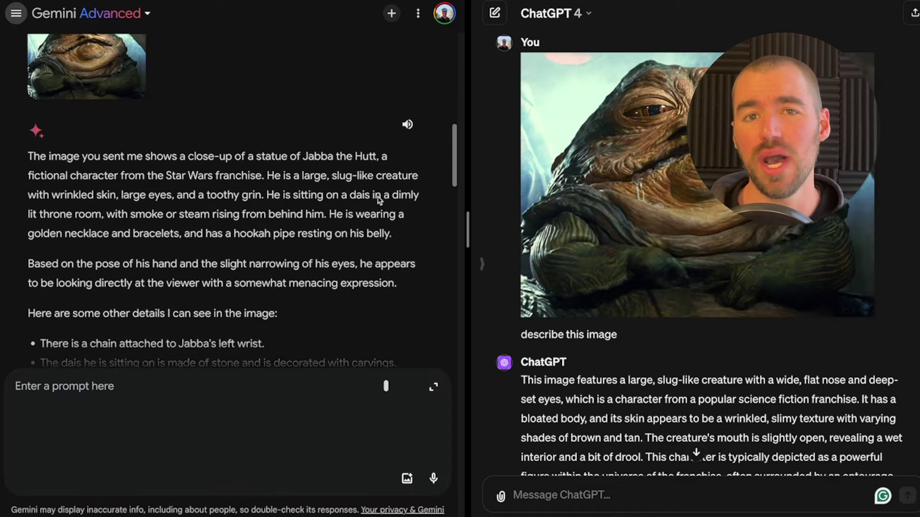
scroll(379, 200, "down", 10)
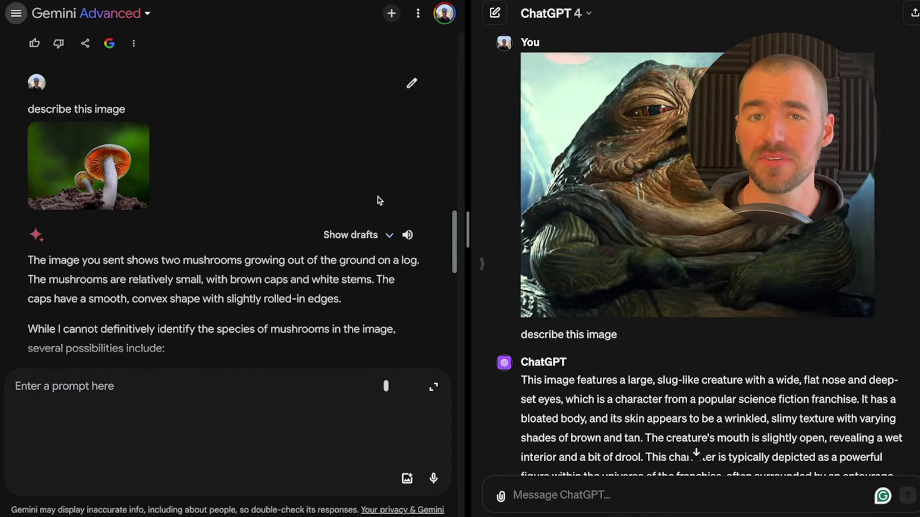
scroll(379, 200, "down", 2)
scroll(628, 275, "down", 12)
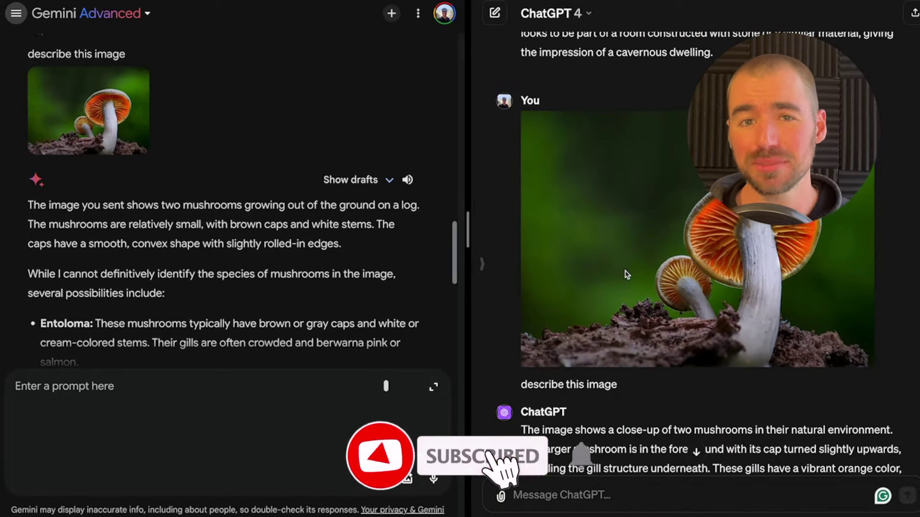
scroll(627, 275, "down", 3)
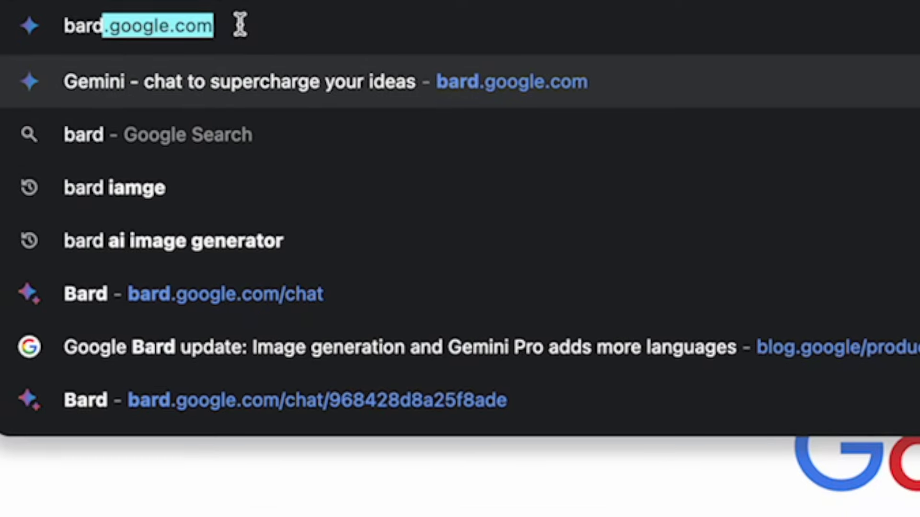
- Complete the address bar entry to bard.google.com
type(".google.co")
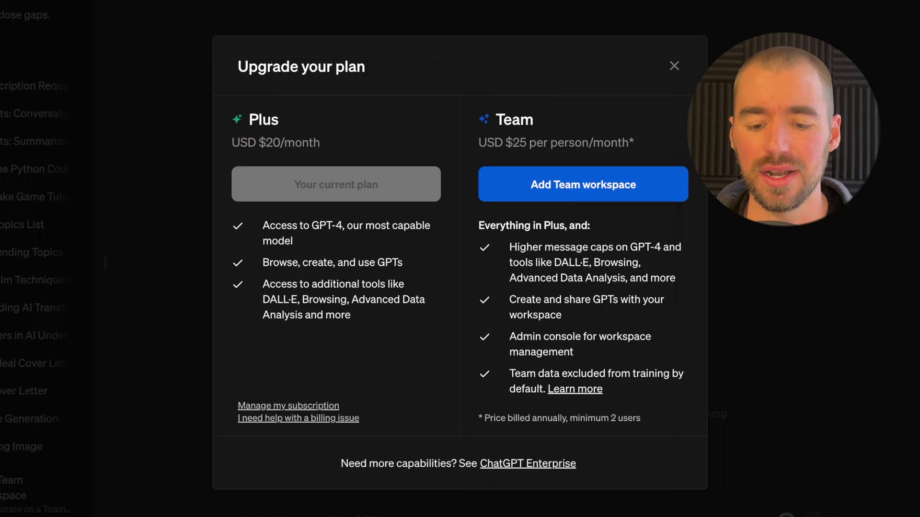
- Review the 'Available soon: Gemini in Gmail, Docs, and more' details and the other Google One Premium benefits
left_click(453, 392)
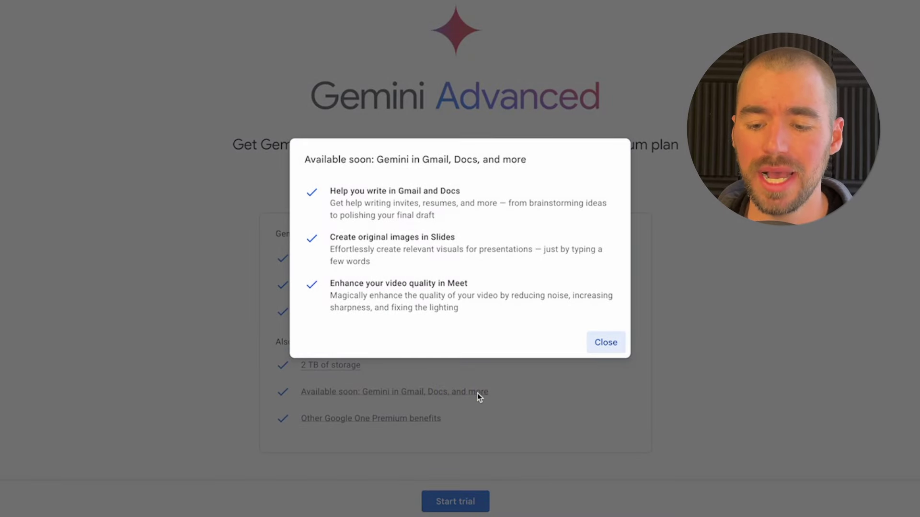
left_click(605, 343)
mouse_move(350, 371)
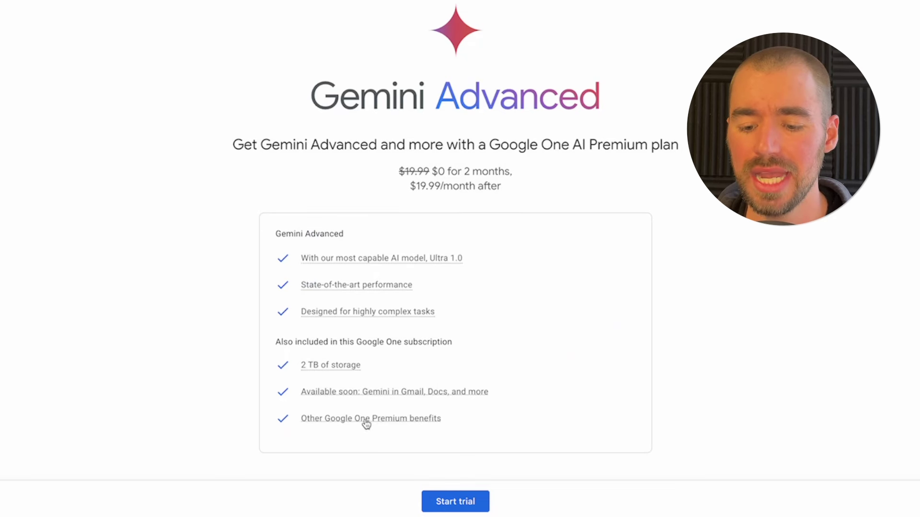
left_click(379, 420)
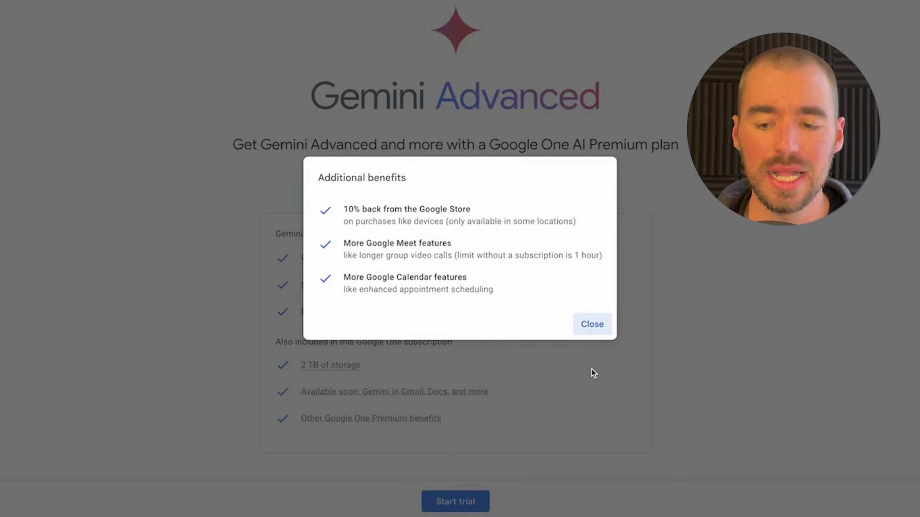
left_click(595, 326)
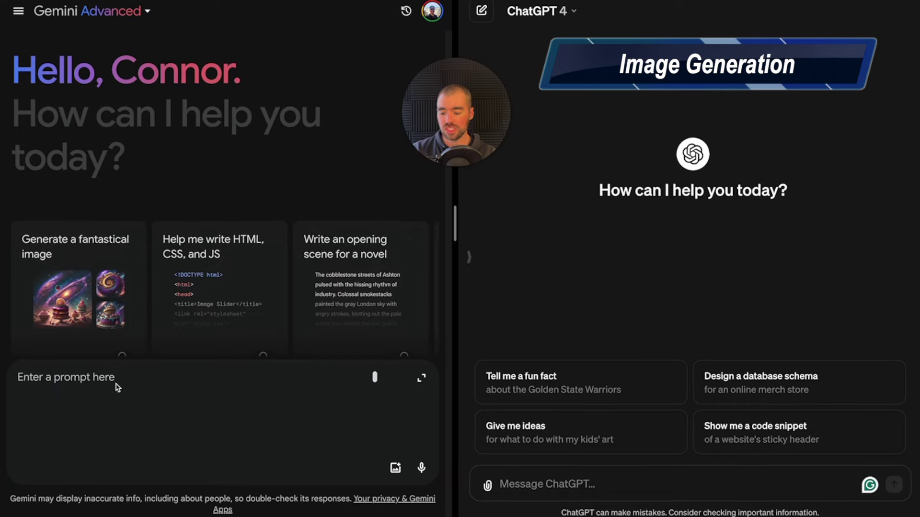
- Send 'please generate an image of a chef for my blog' to Gemini
left_click(118, 383)
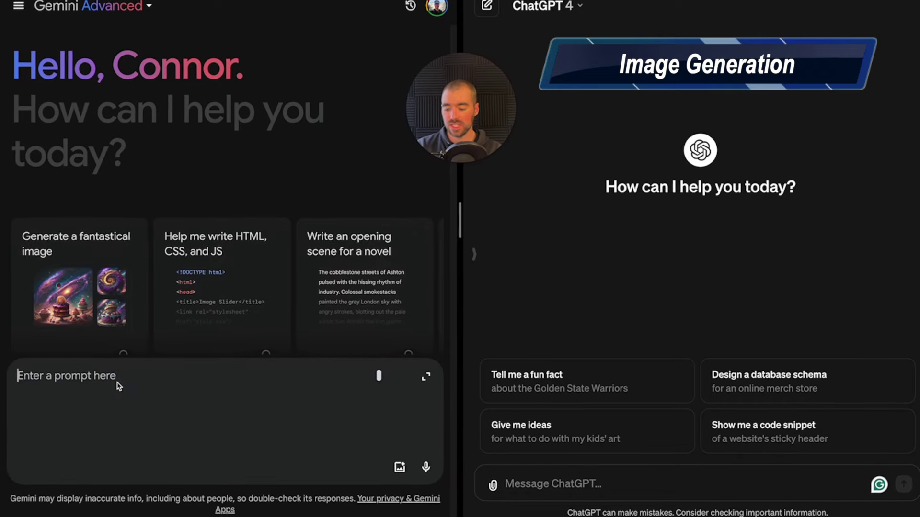
type("please")
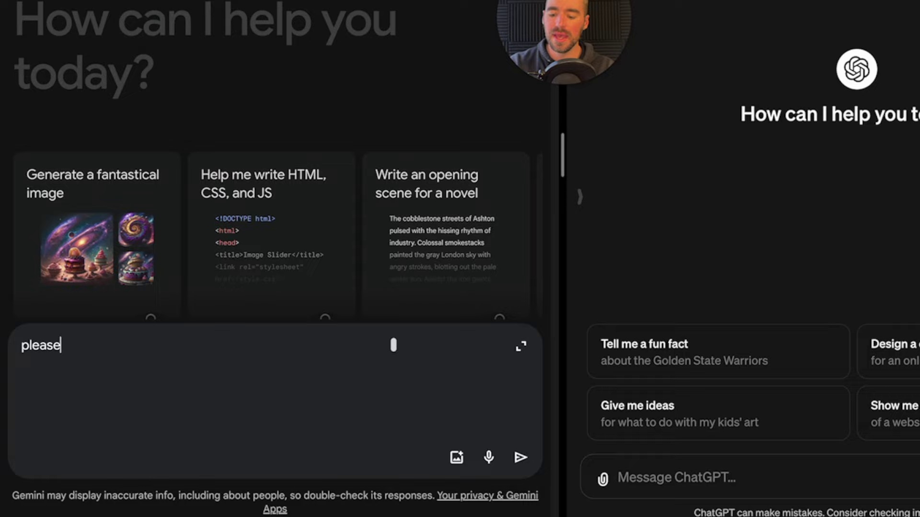
type(" generate an image o")
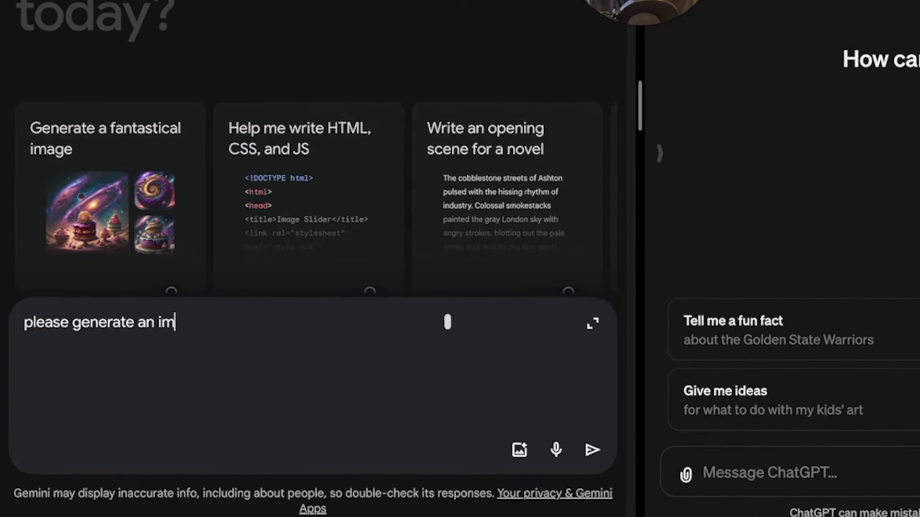
type("f a chef for m")
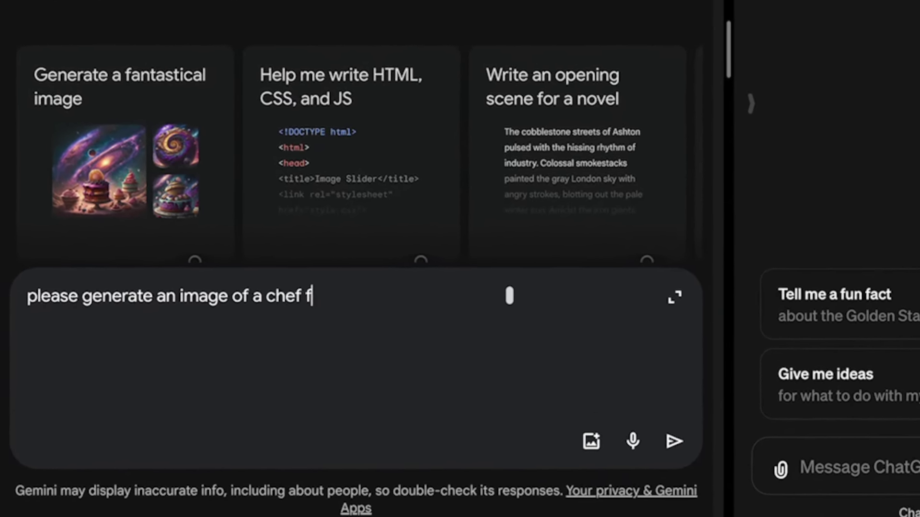
type("y blog")
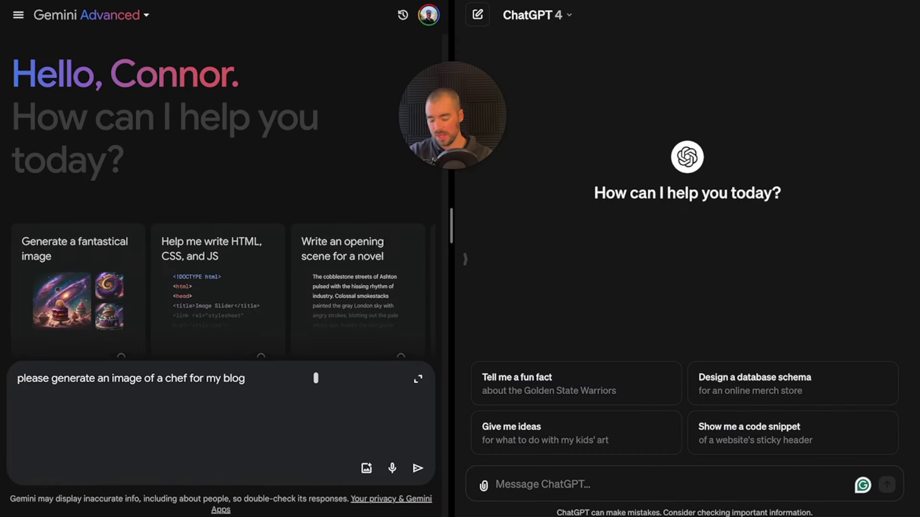
key("ctrl+a")
key("ctrl+c")
key("Return")
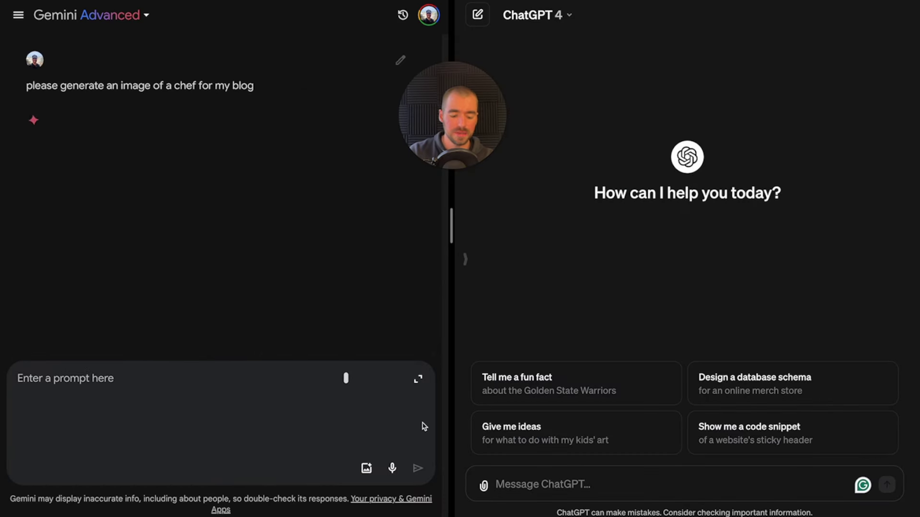
- Paste and send the same chef prompt to ChatGPT
left_click(558, 486)
key("ctrl+v")
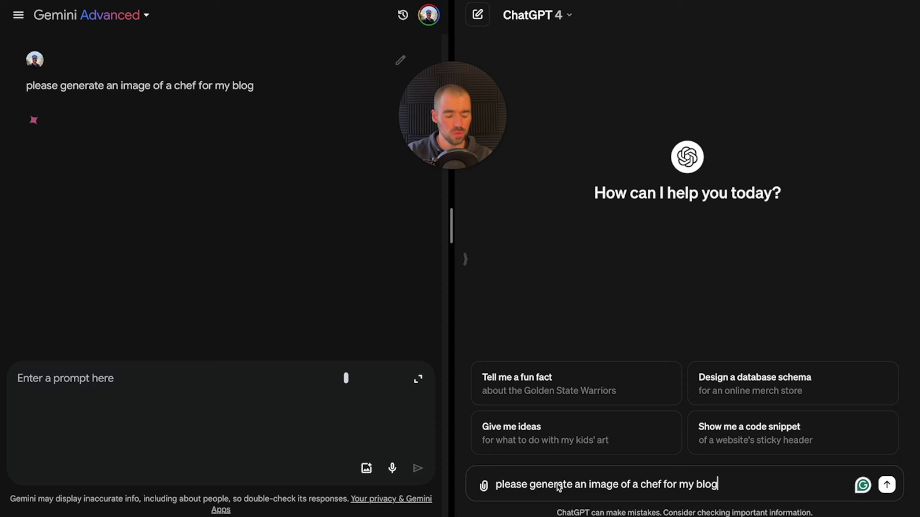
key("Return")
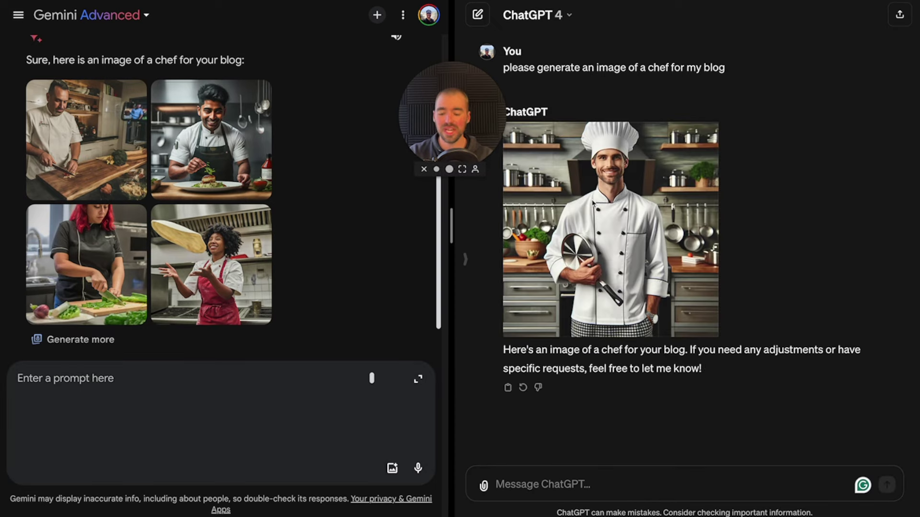
left_click(86, 139)
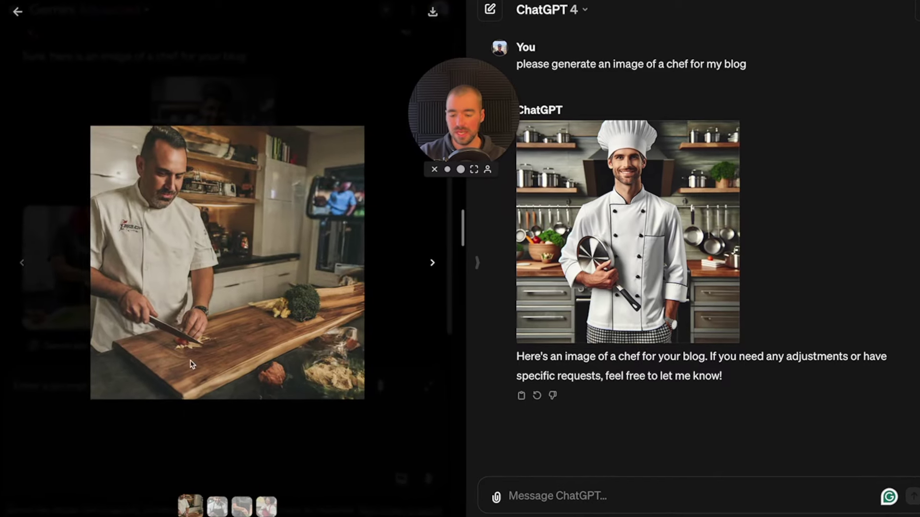
left_click(217, 506)
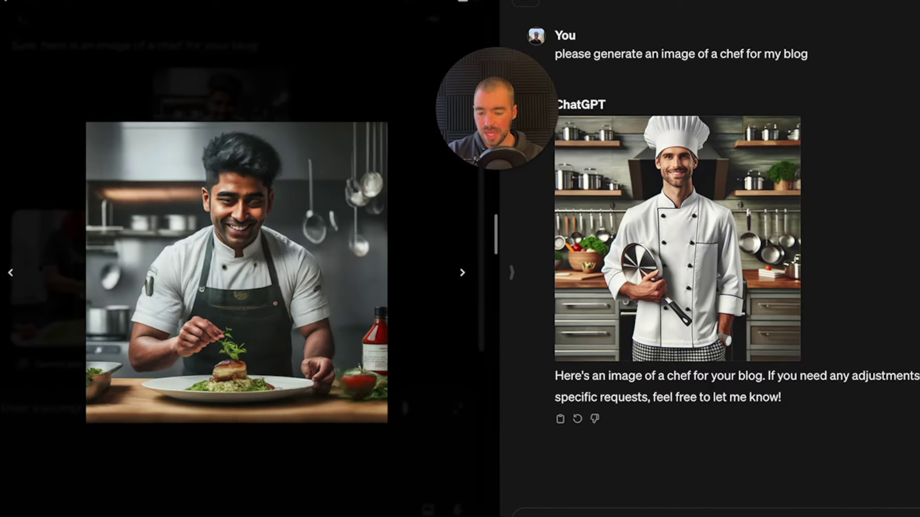
key("Right")
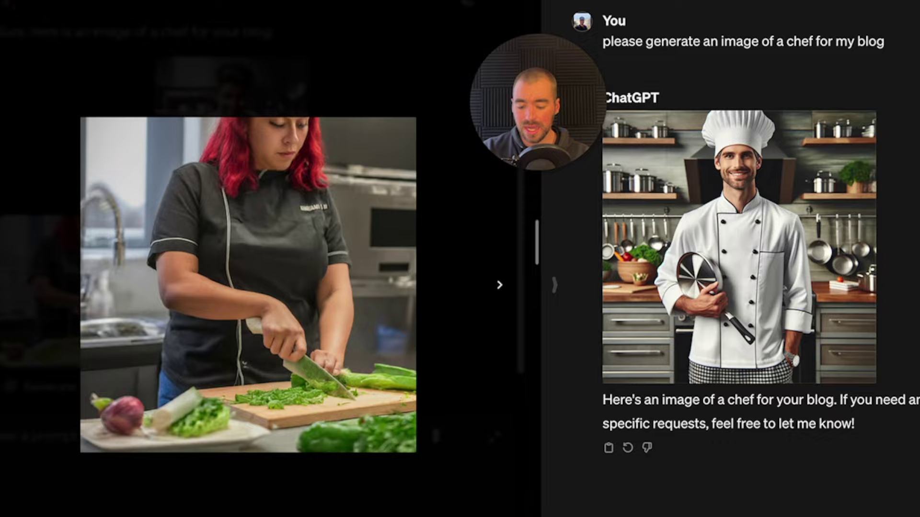
key("Right")
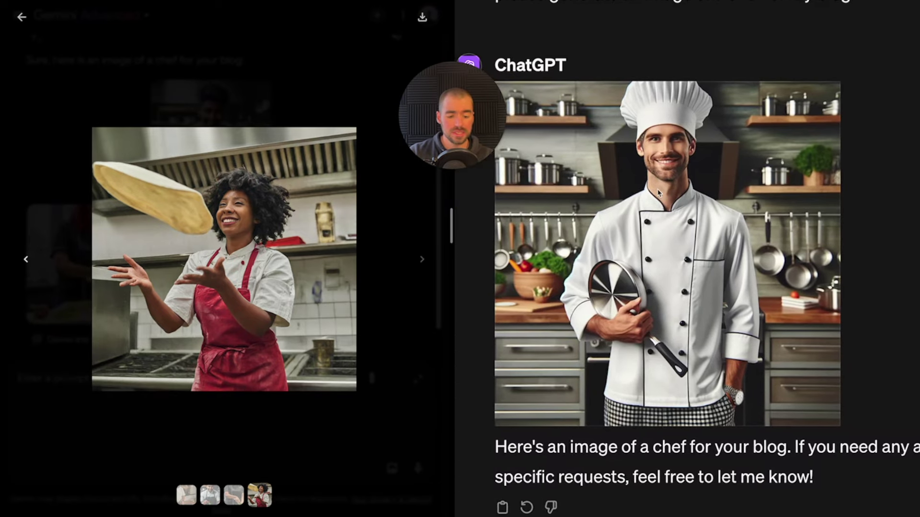
mouse_move(696, 206)
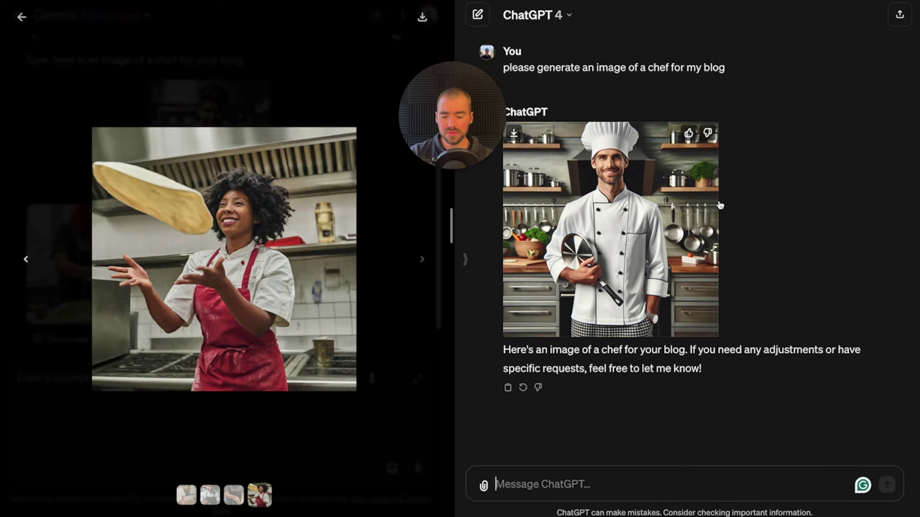
left_click(21, 19)
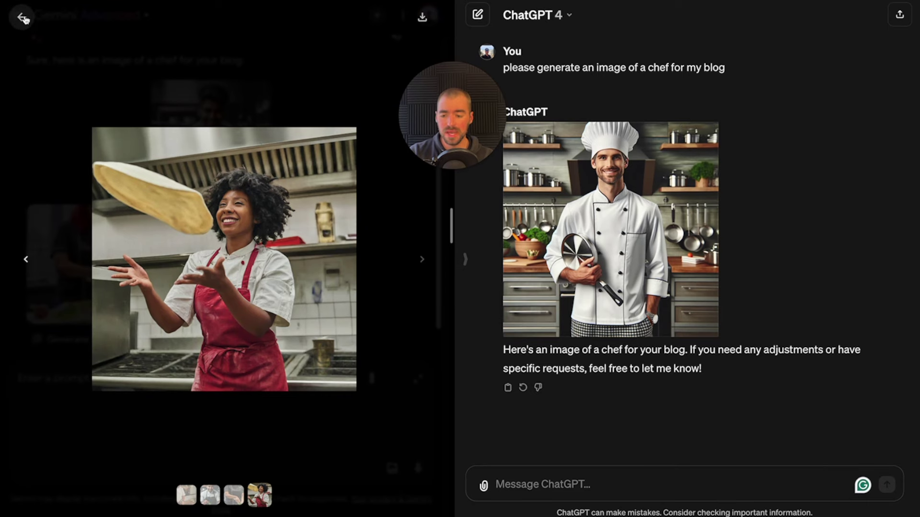
left_click(23, 18)
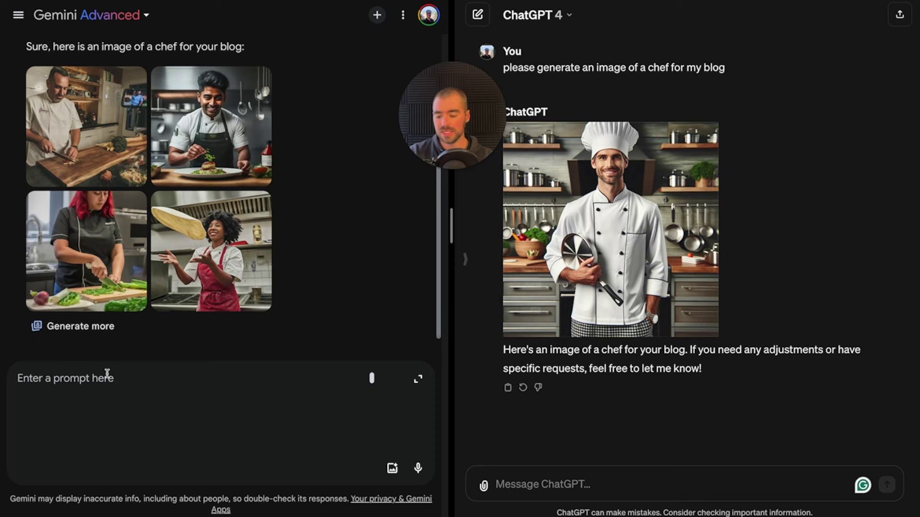
left_click(107, 374)
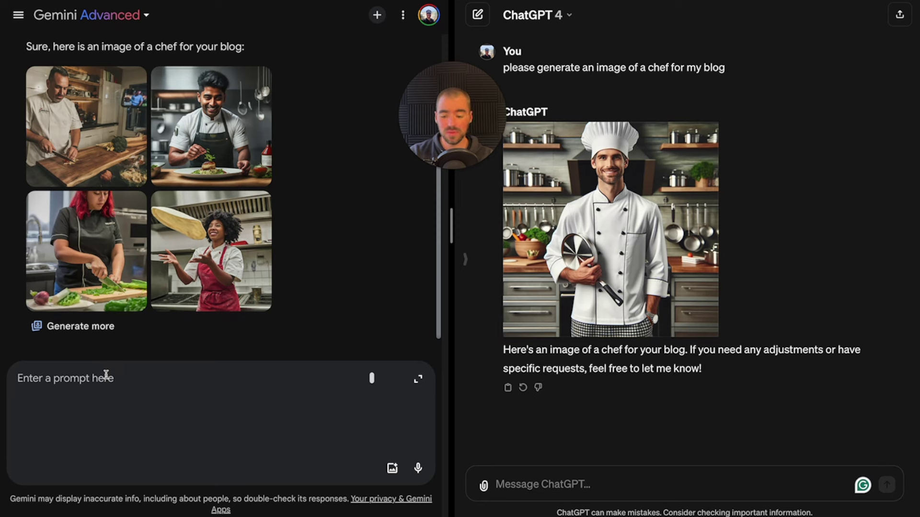
- Enter the prompt 'please generate an image of a logo for my web design agency'
type("imp")
key("BackSpace")
key("BackSpace")
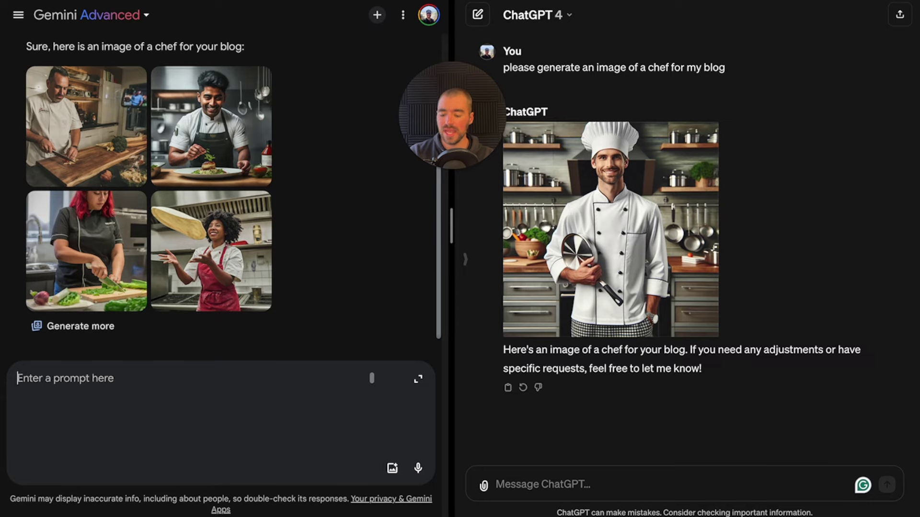
type("please")
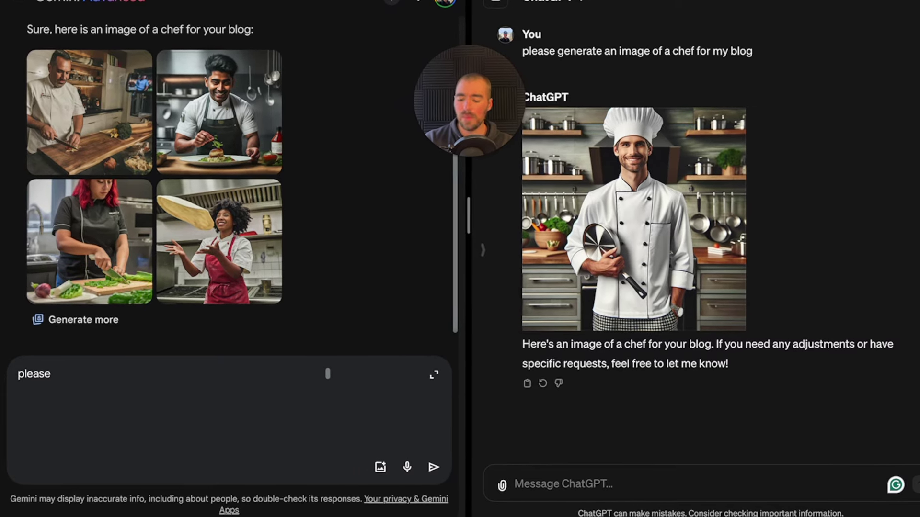
type(" generate ")
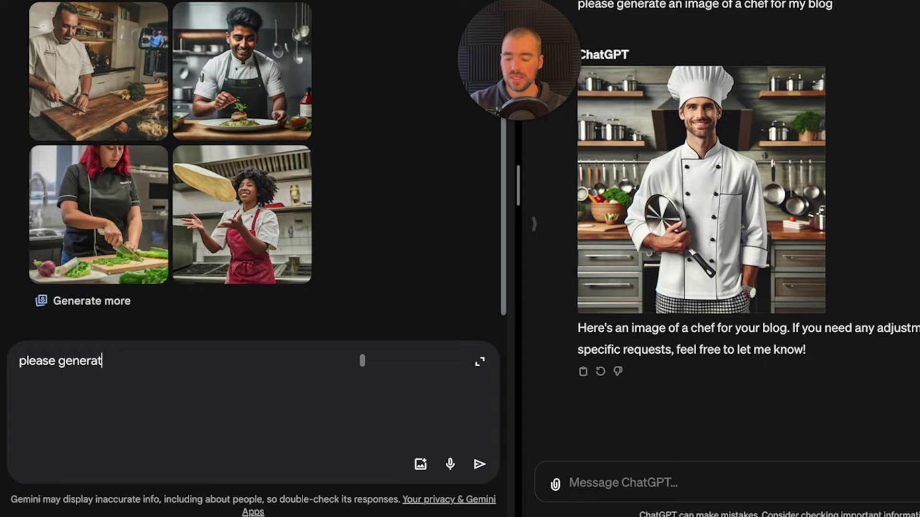
type("an image ")
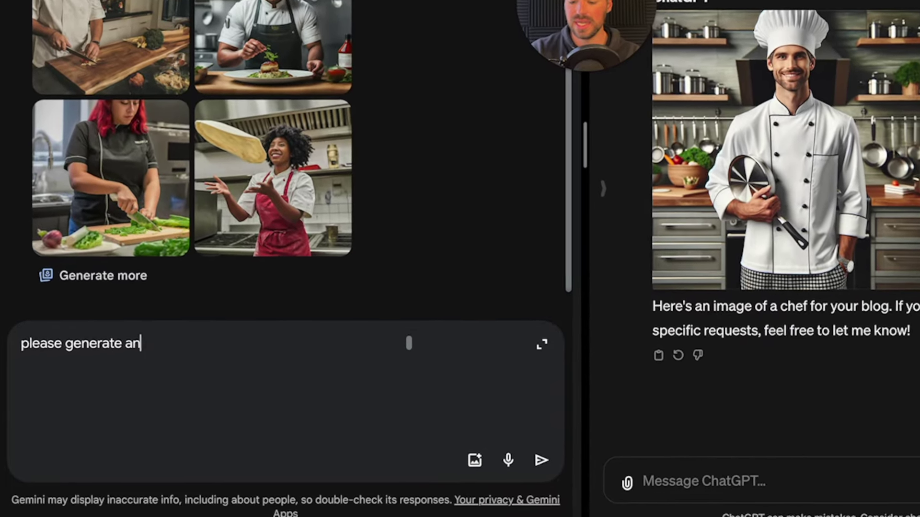
type("of a logo for ")
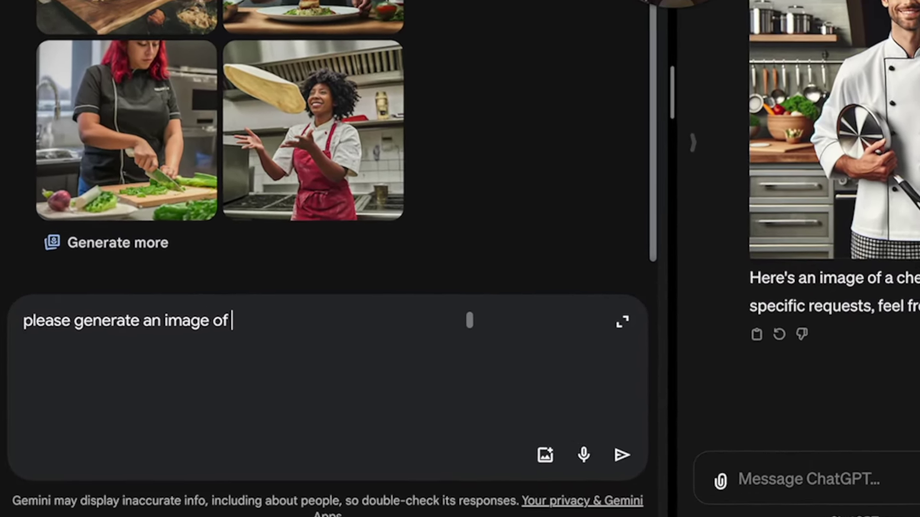
type("my web des")
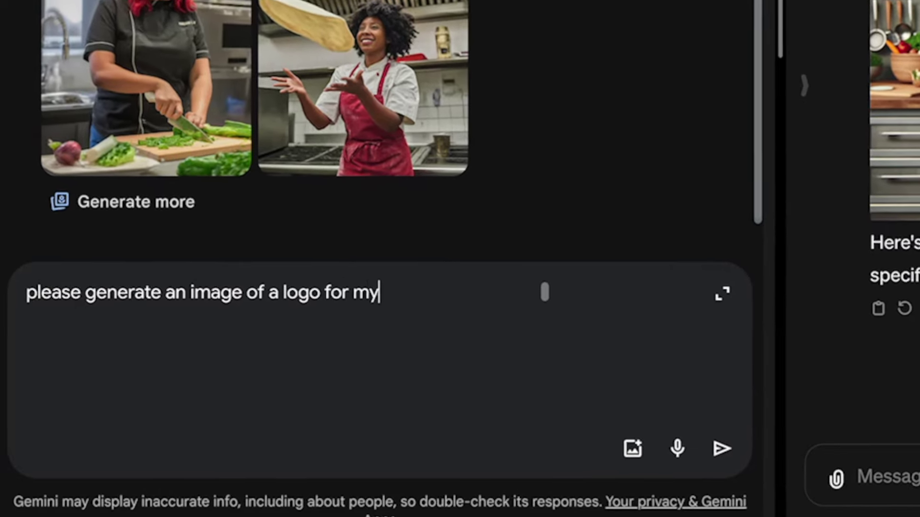
type("ign age")
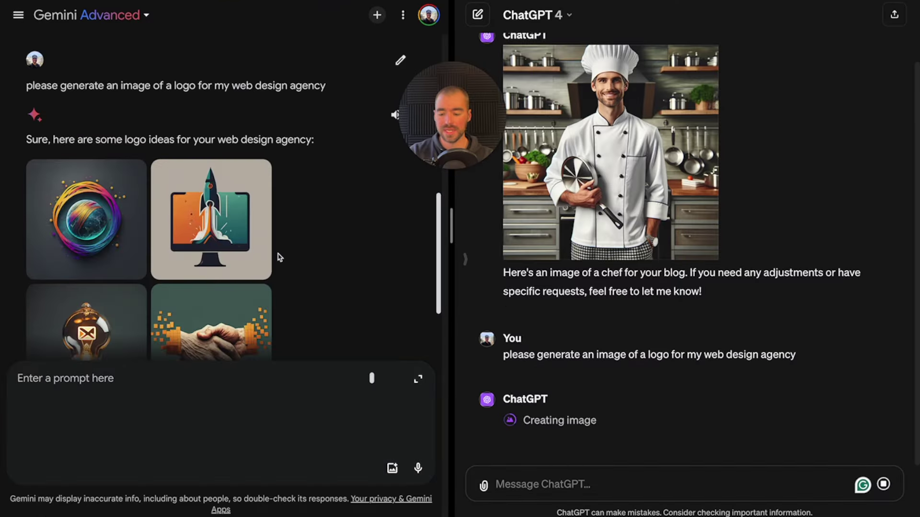
scroll(280, 257, "down", 2)
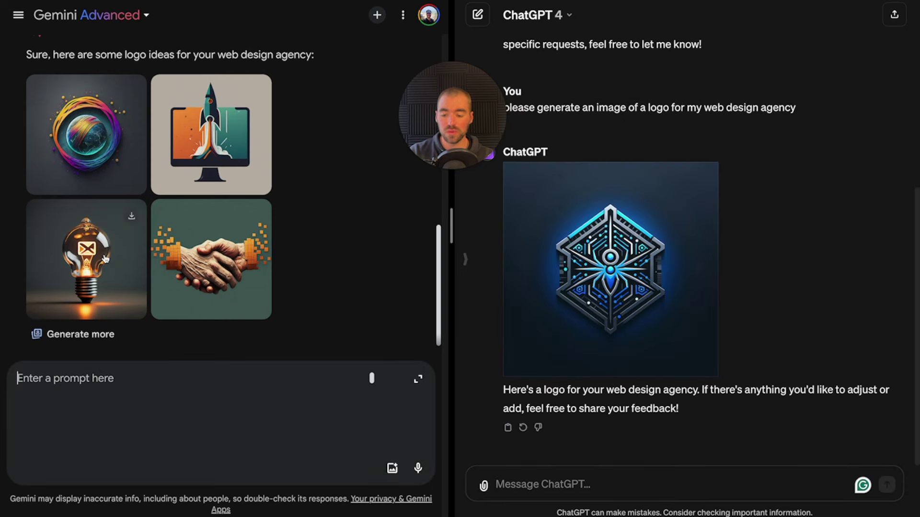
- Enlarge and close Gemini's colourful ring logo and rocket logo
left_click(119, 150)
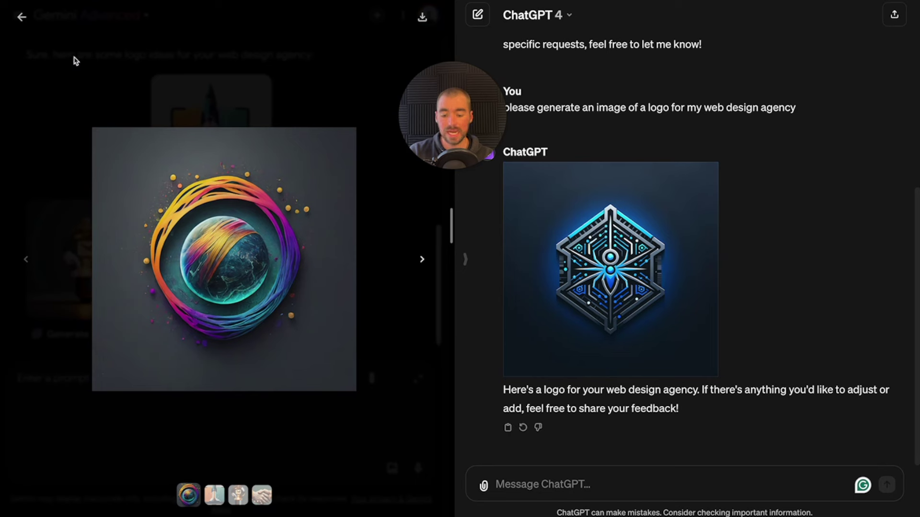
left_click(21, 19)
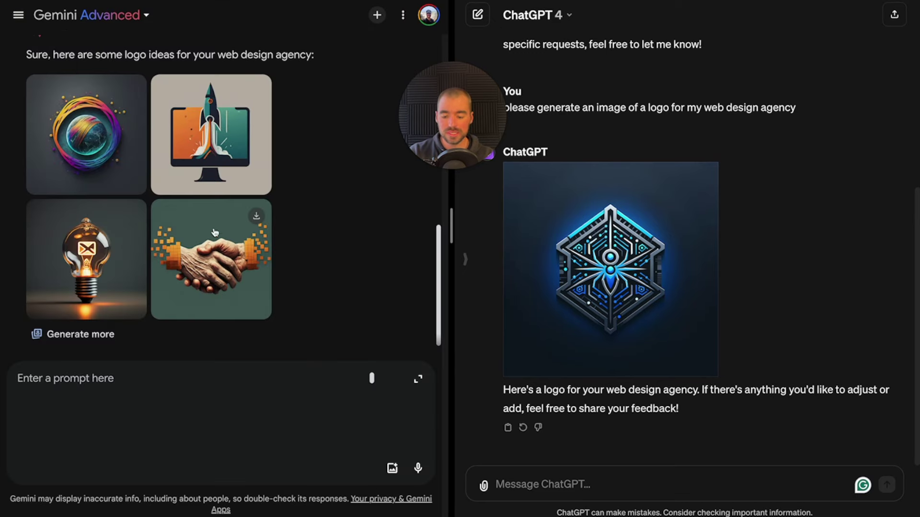
left_click(214, 160)
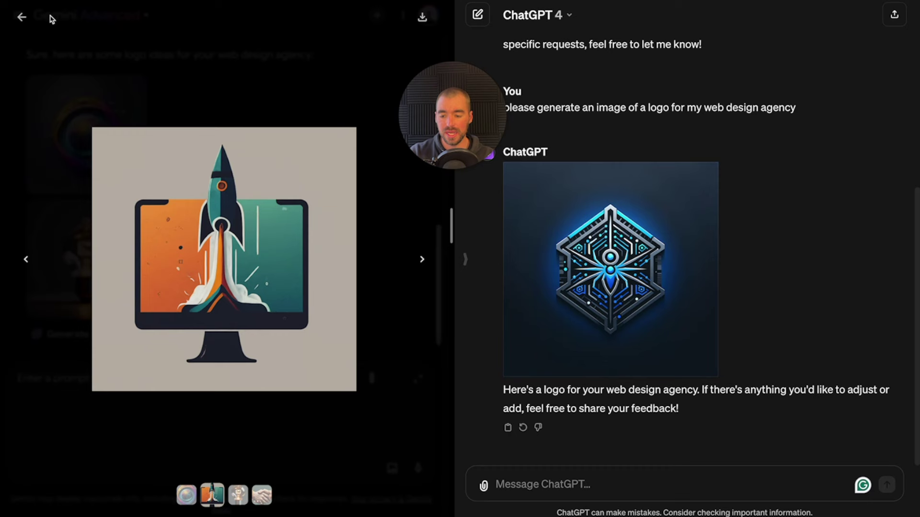
left_click(22, 17)
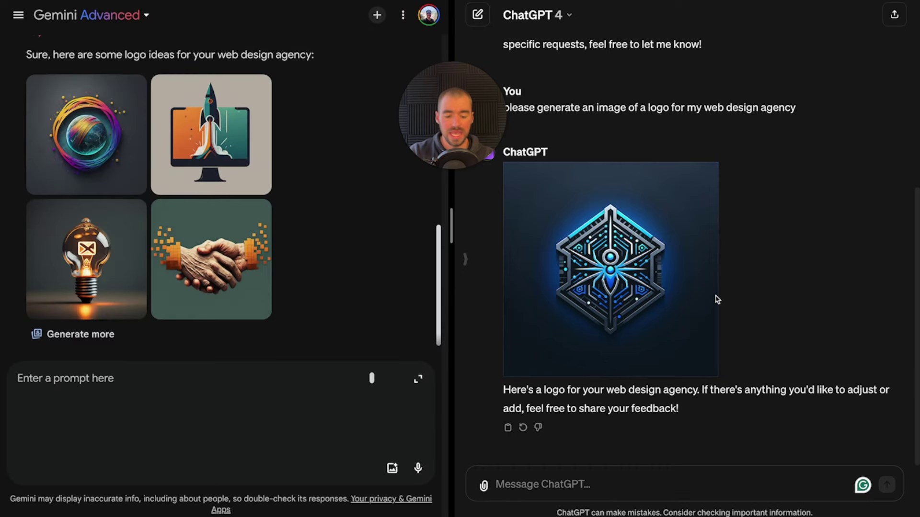
left_click(220, 396)
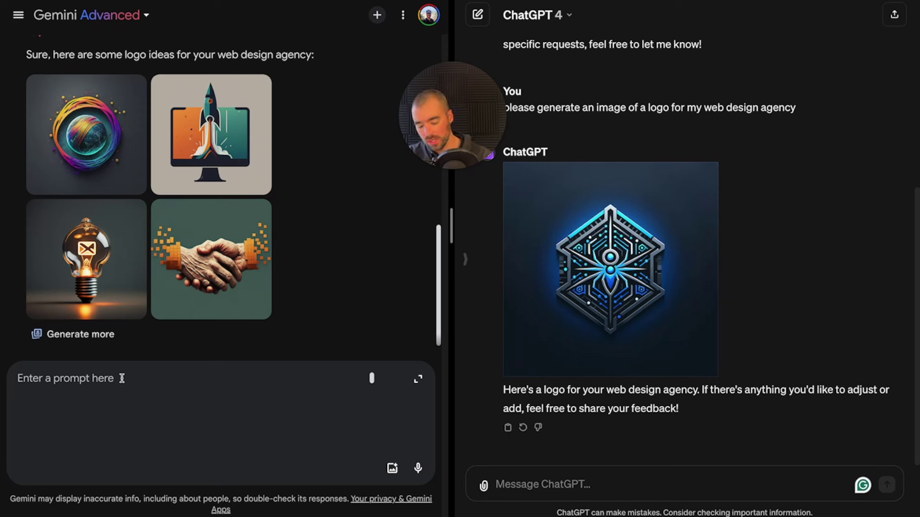
- Send the same police officer image prompt to Gemini and ChatGPT
type("please generat")
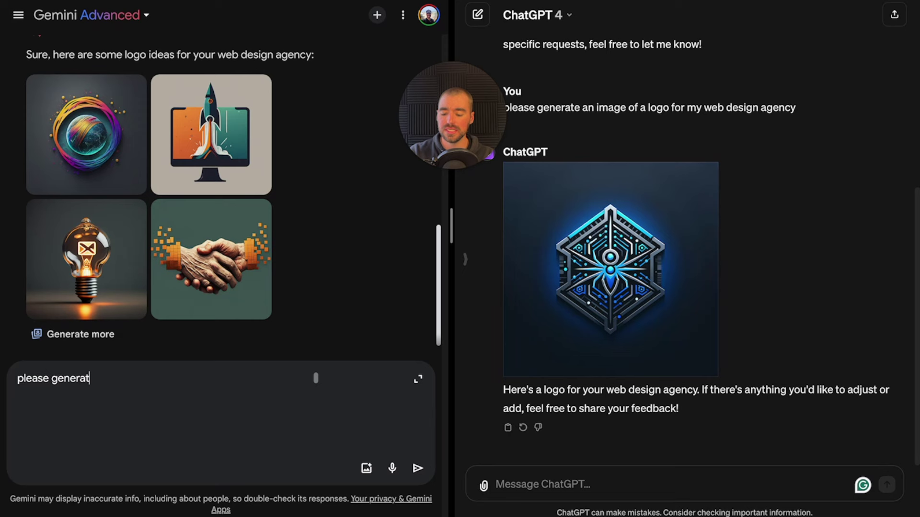
type("e an image of a")
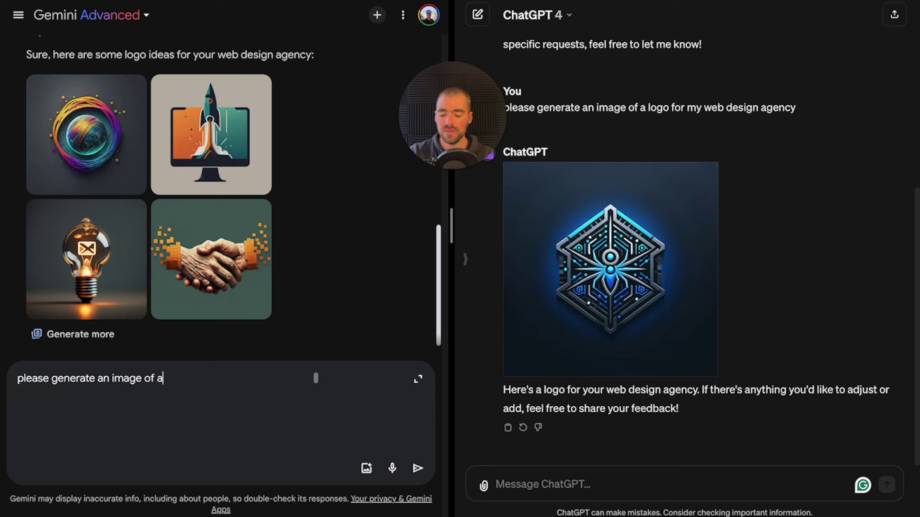
type(" police off")
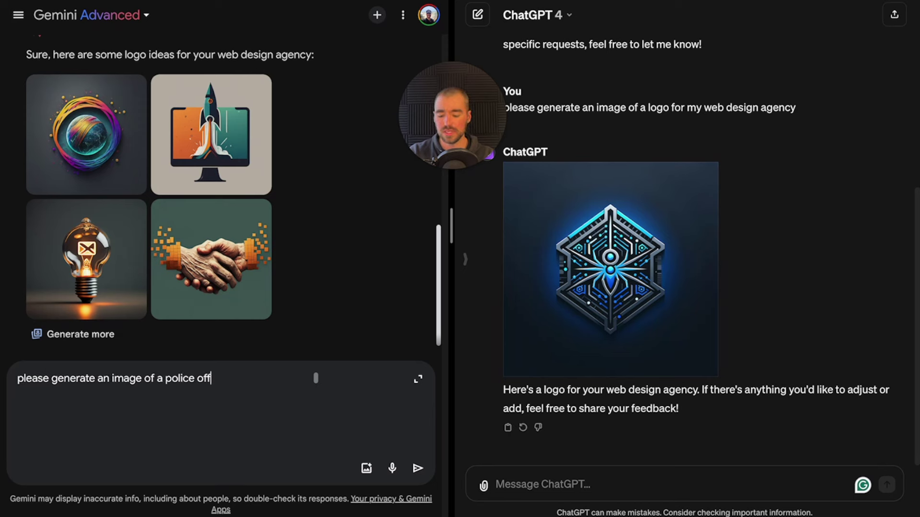
type("icer")
key("ctrl+a")
key("ctrl+c")
key("Return")
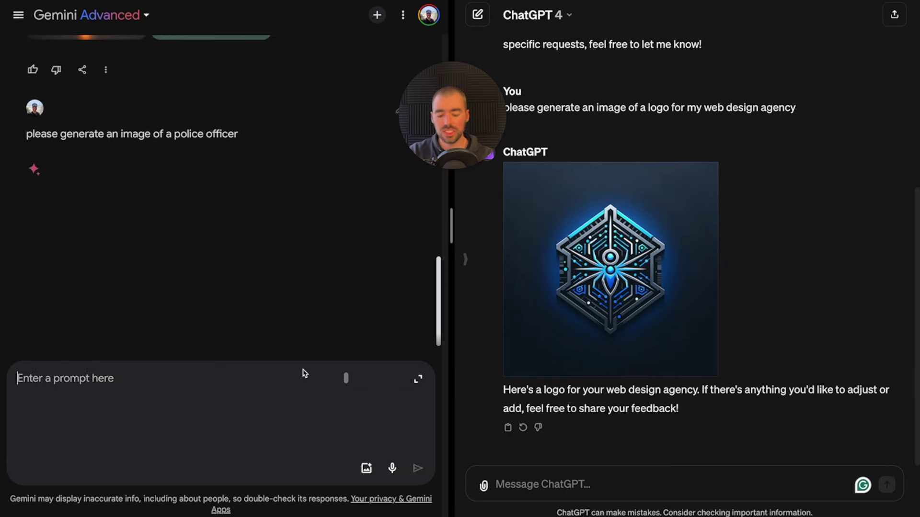
left_click(590, 475)
key("ctrl+v")
key("Return")
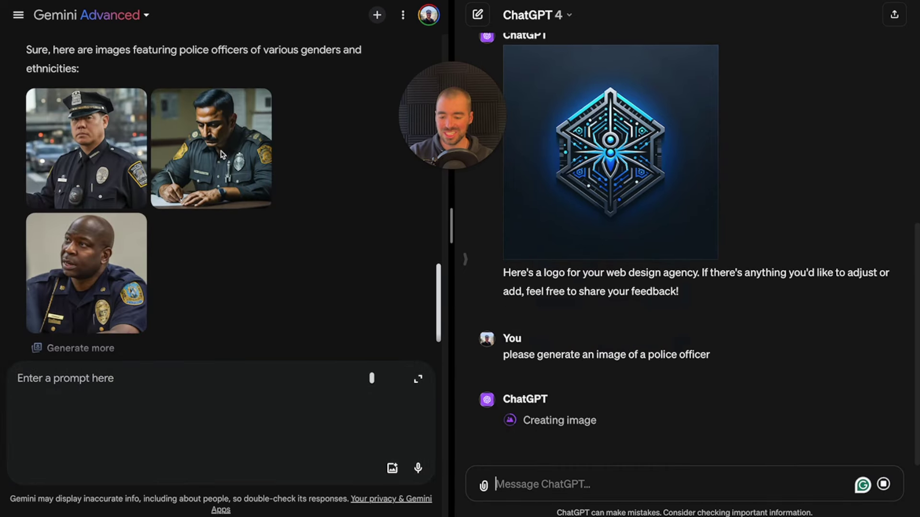
- Enlarge Gemini's first police officer image and step through the second and third
left_click(79, 136)
left_click(103, 156)
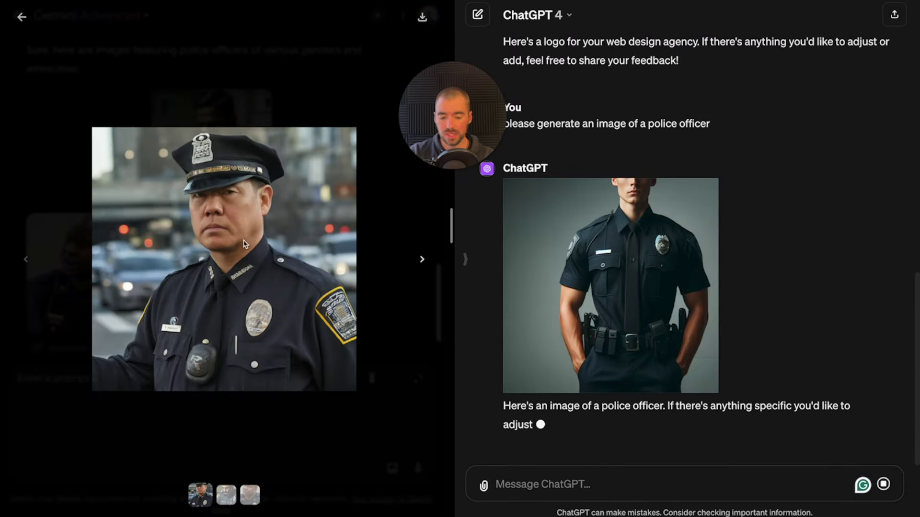
left_click(225, 496)
left_click(253, 499)
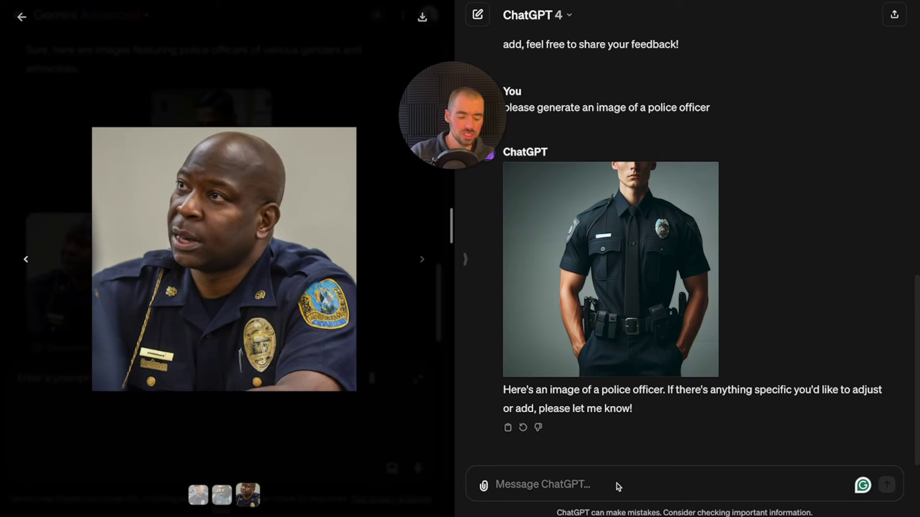
- Ask ChatGPT for a close-up police officer image and view the headshot full size
left_click(599, 484)
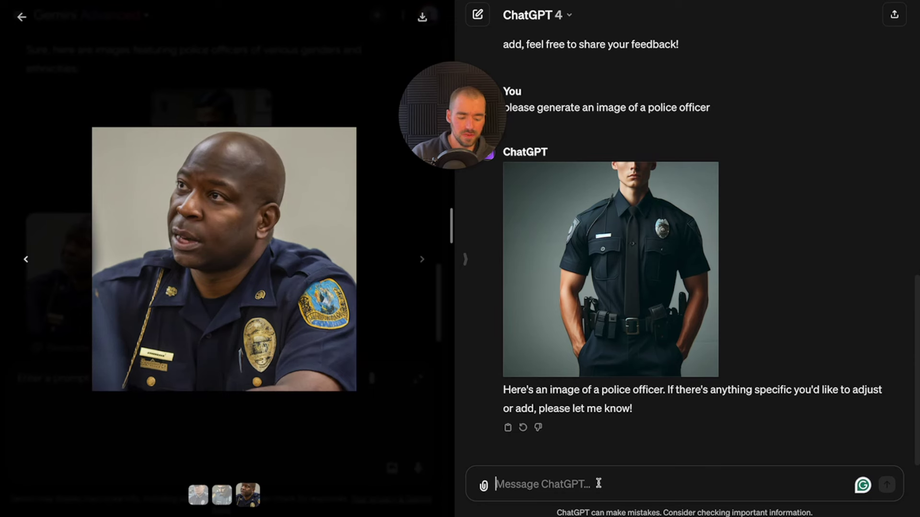
type("generate")
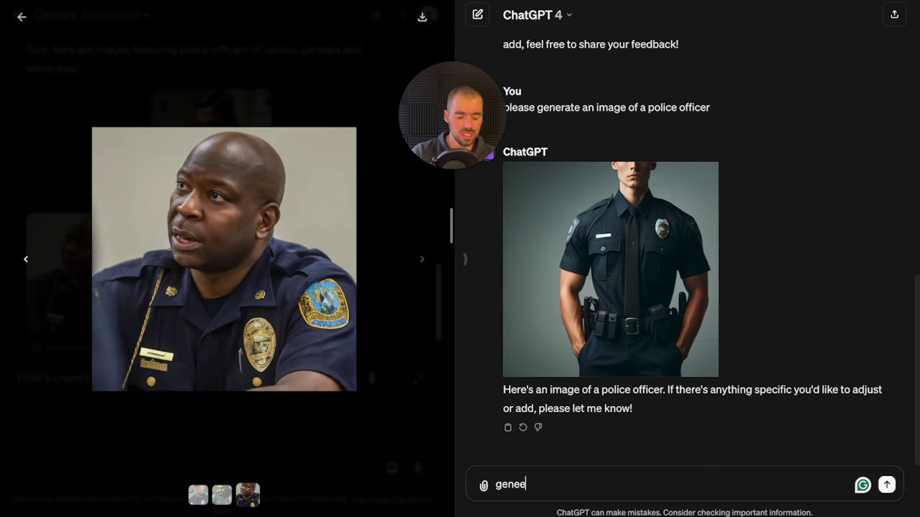
type(" a close up i")
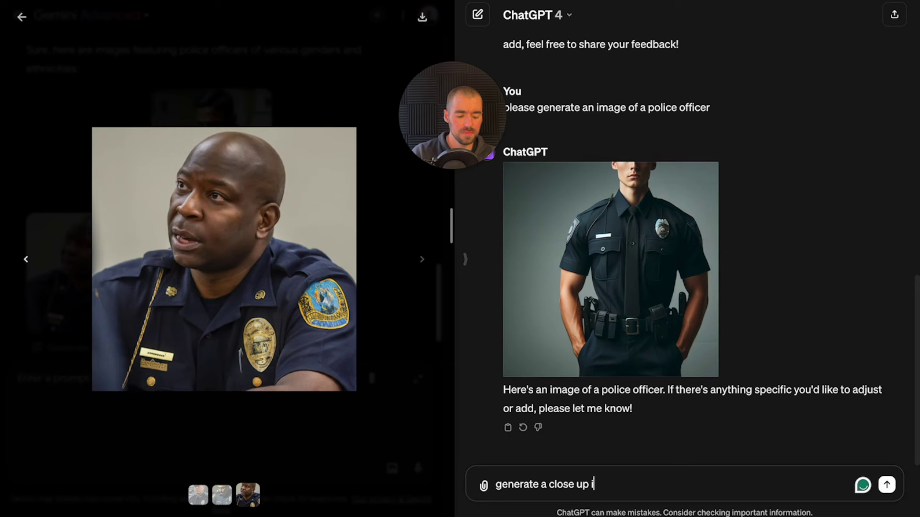
type("mage of a po")
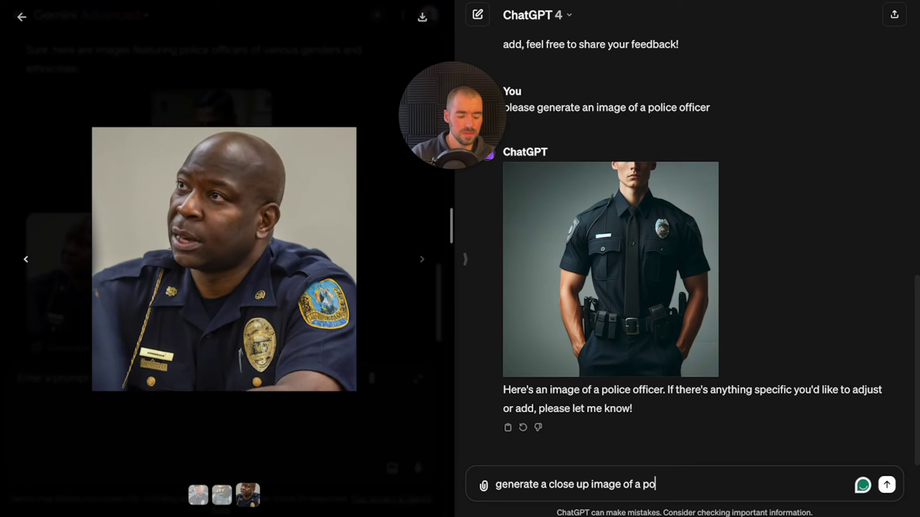
type("lice office")
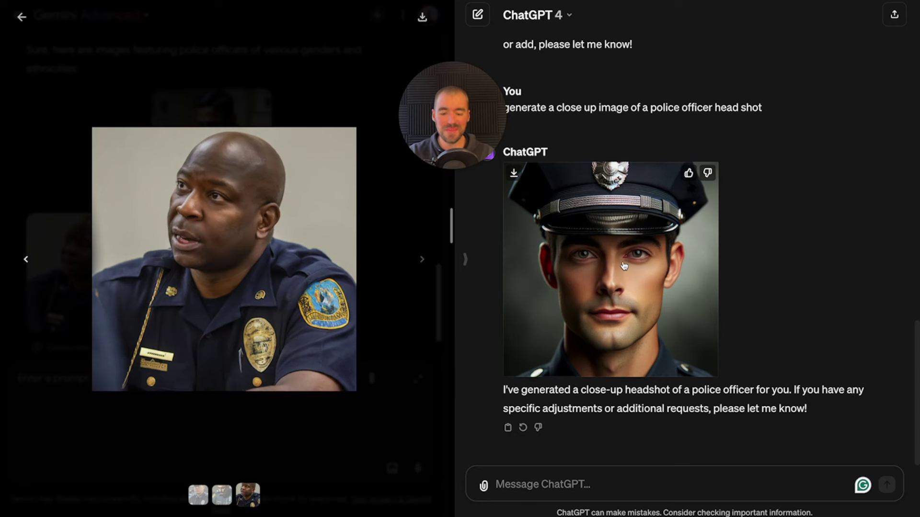
left_click(624, 266)
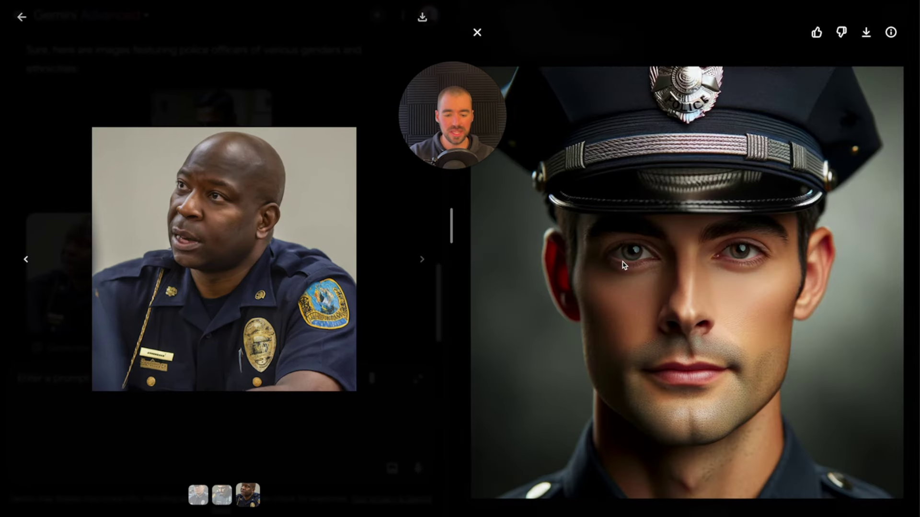
left_click(476, 34)
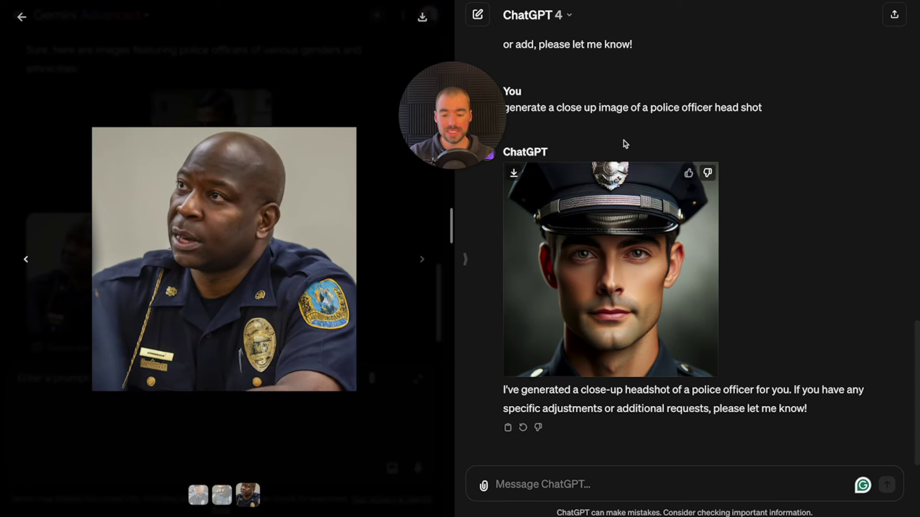
- Close Gemini's enlarged image and scroll both chats to compare the police officer images
left_click(20, 20)
scroll(283, 194, "down", 2)
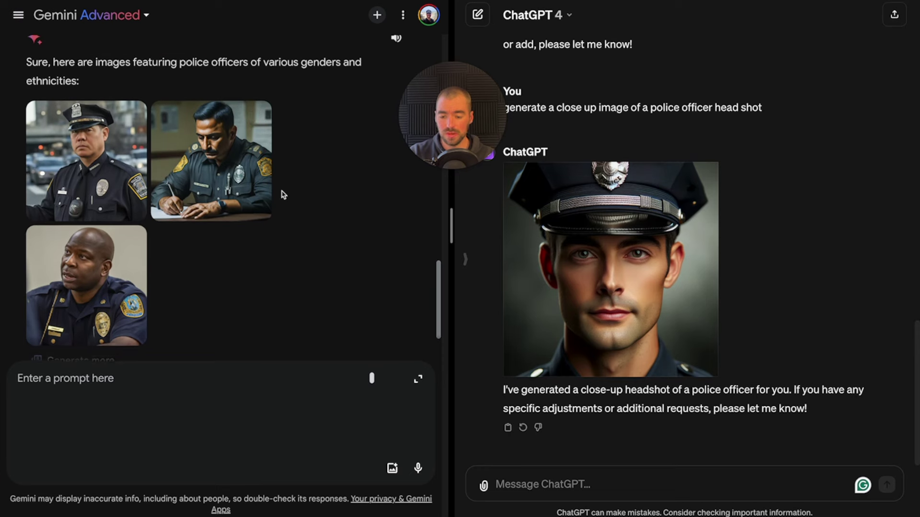
scroll(323, 219, "down", 2)
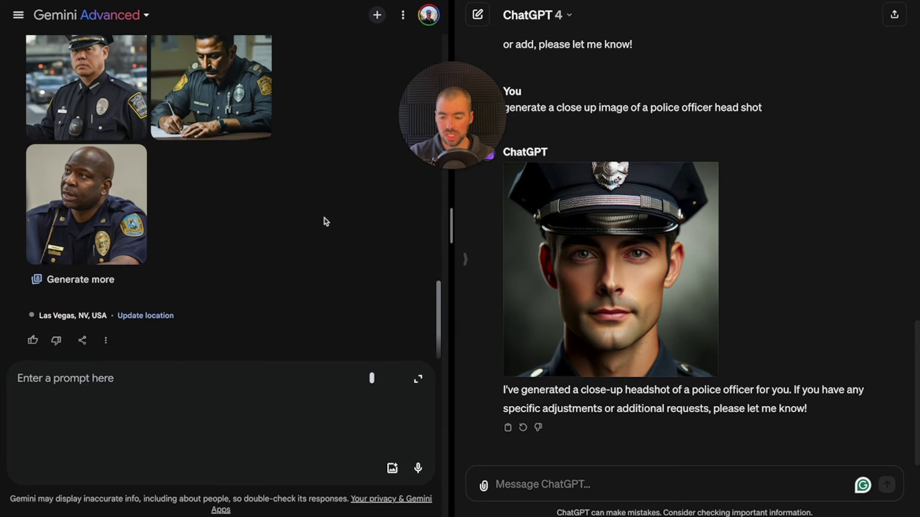
scroll(322, 220, "up", 3)
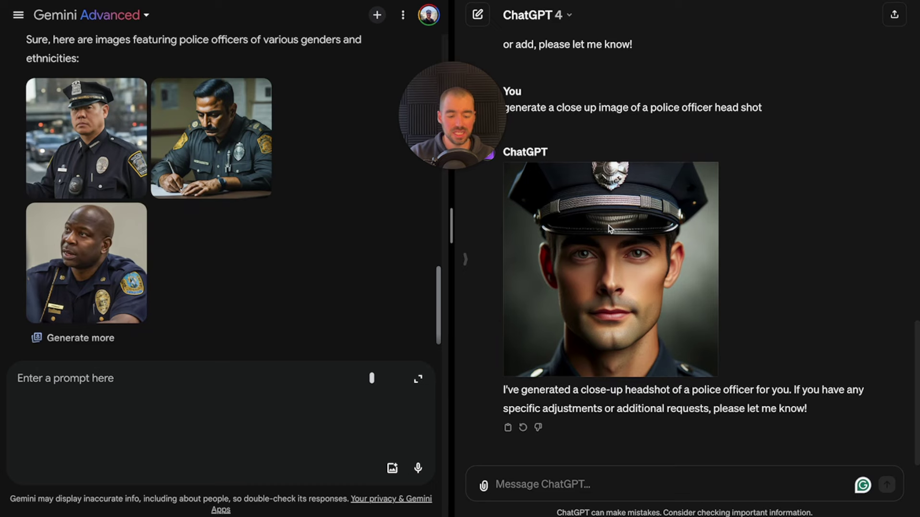
scroll(610, 228, "up", 1)
scroll(284, 144, "up", 1)
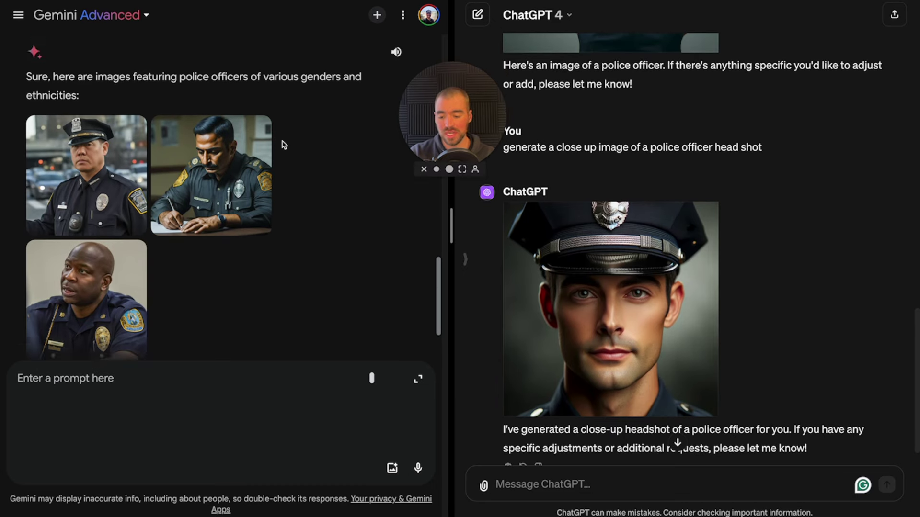
scroll(284, 144, "down", 2)
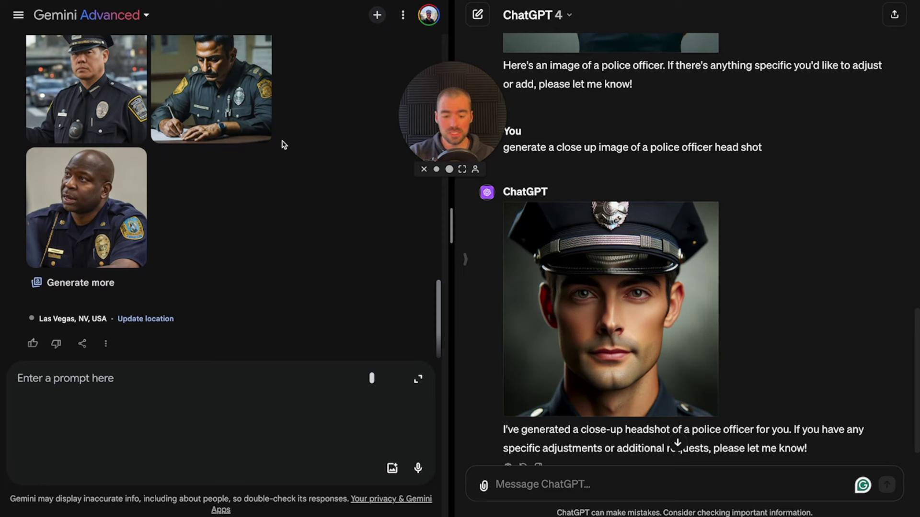
scroll(280, 217, "down", 1)
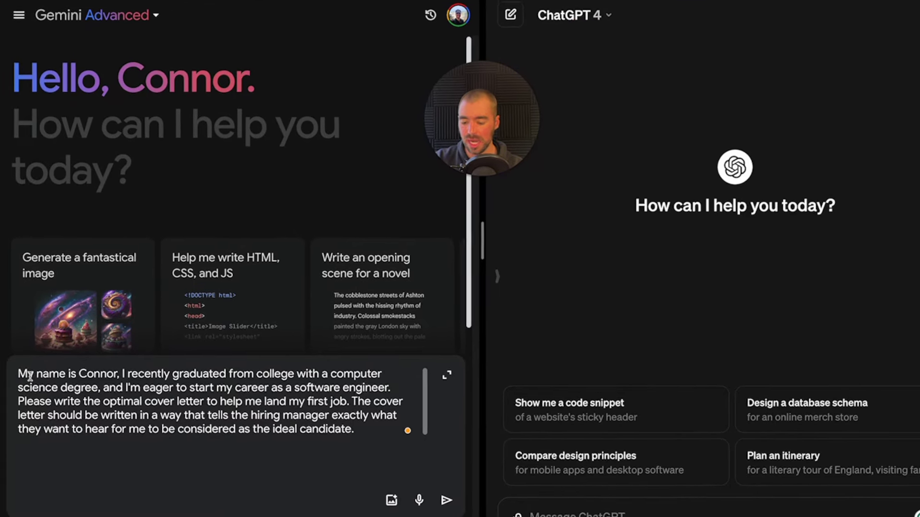
- Send the new-graduate software engineer cover-letter prompt to Gemini, then paste and send it to ChatGPT
left_click_drag(17, 376, 607, 372)
key("ctrl+c")
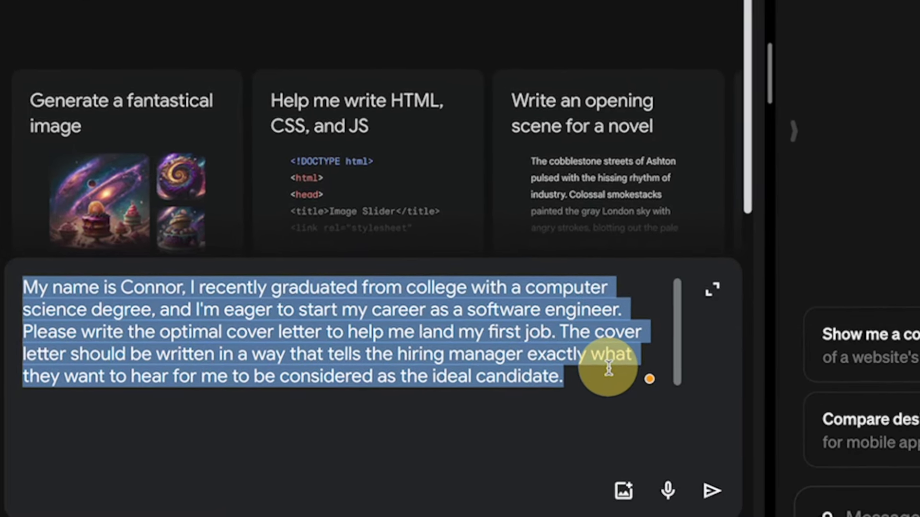
left_click(707, 491)
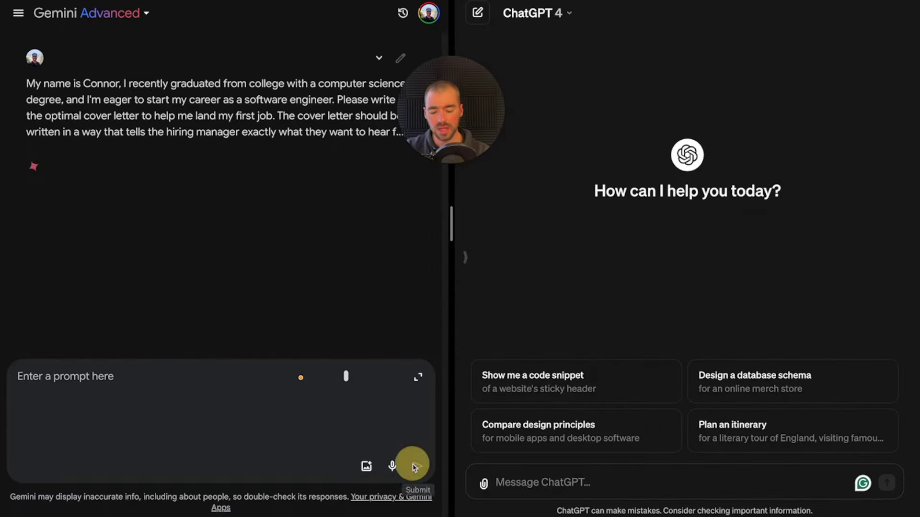
left_click(555, 487)
key("ctrl+v")
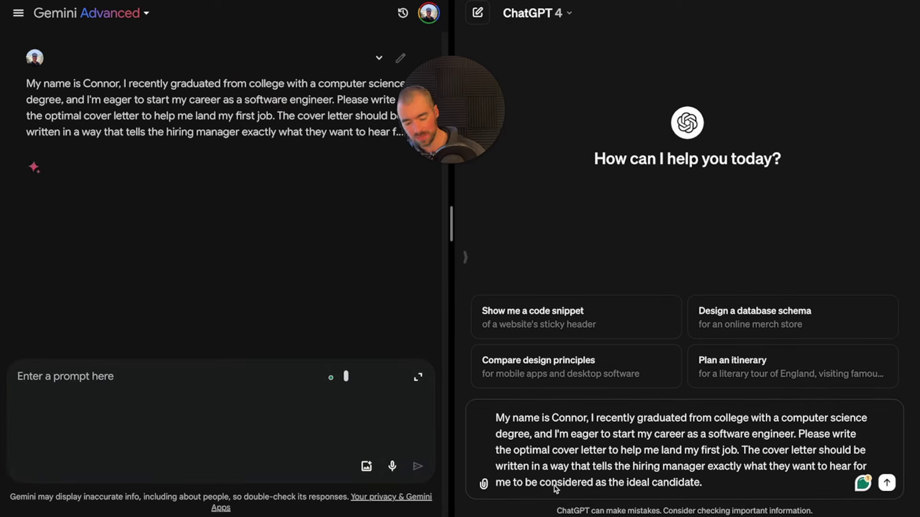
key("Return")
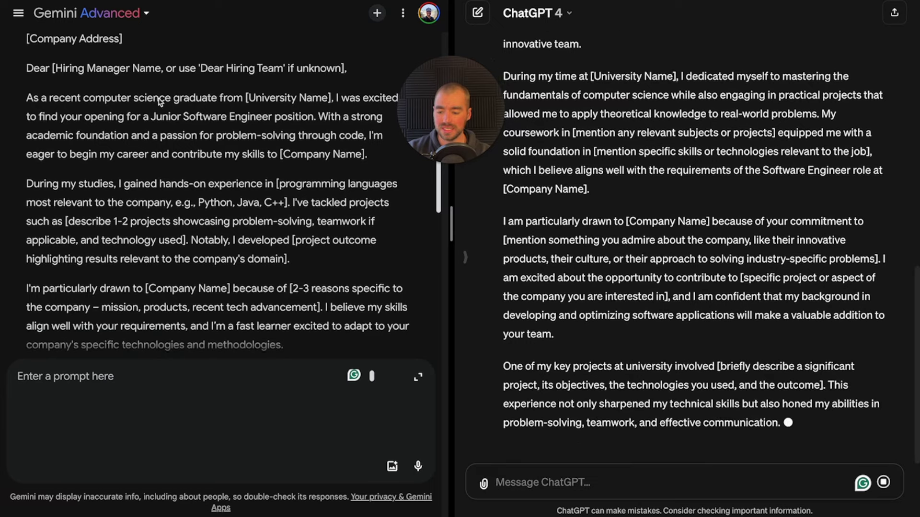
- Scroll Gemini's pane while both cover-letter templates finish generating
scroll(281, 151, "down", 1)
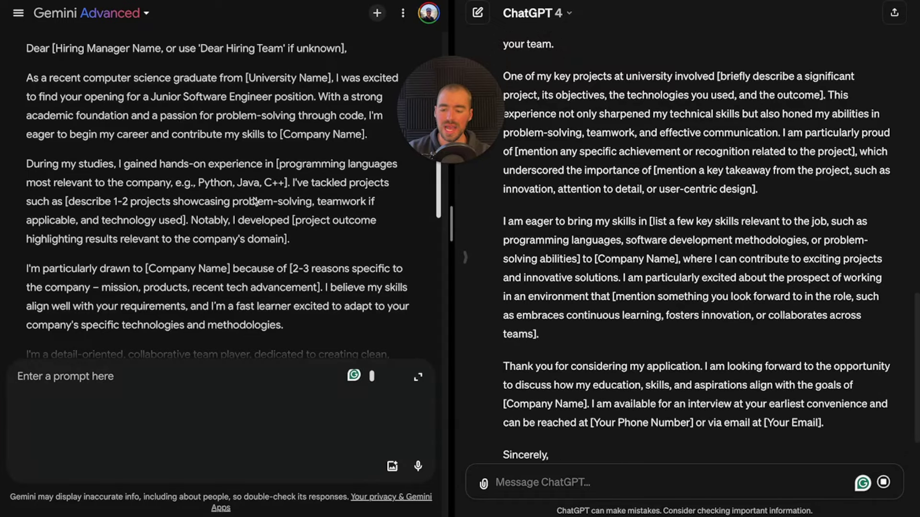
scroll(254, 201, "down", 2)
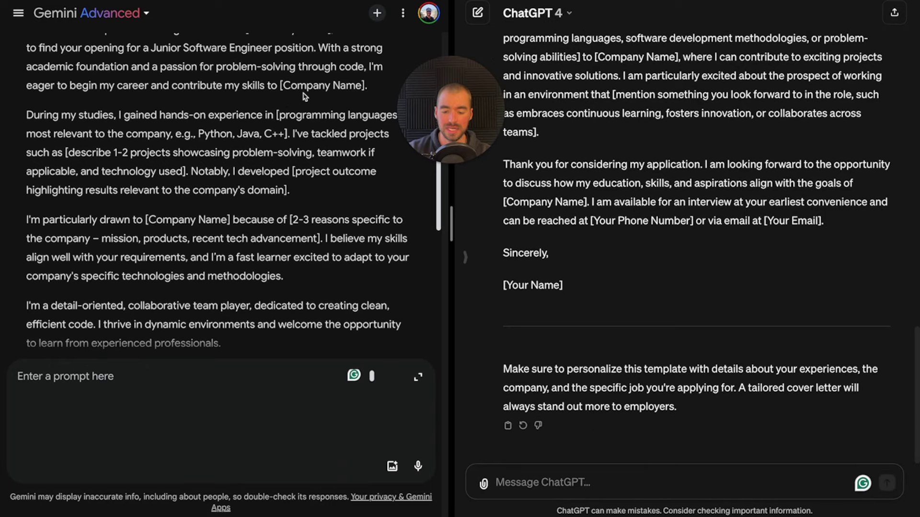
scroll(293, 96, "up", 1)
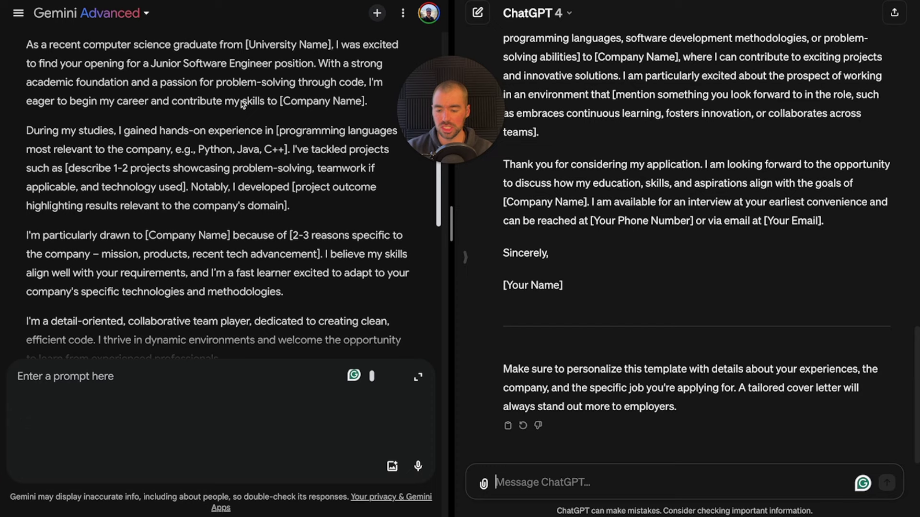
scroll(240, 182, "down", 4)
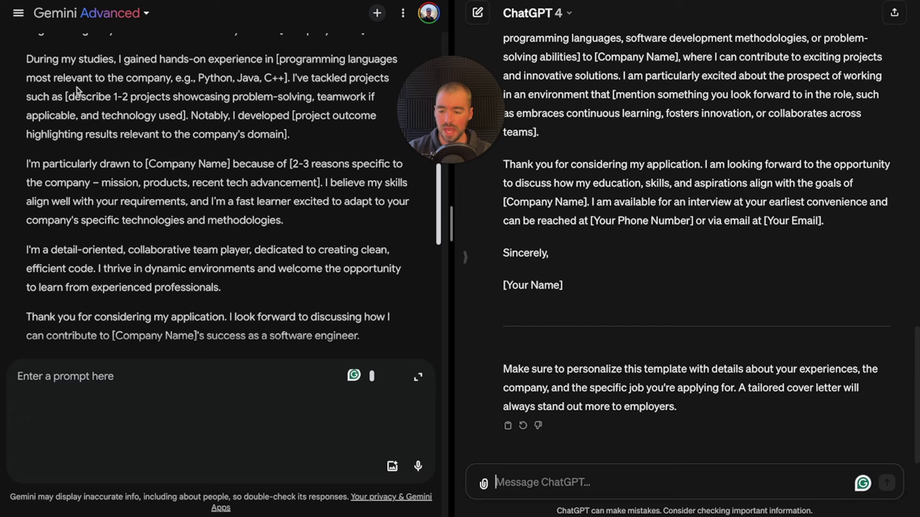
scroll(301, 129, "down", 3)
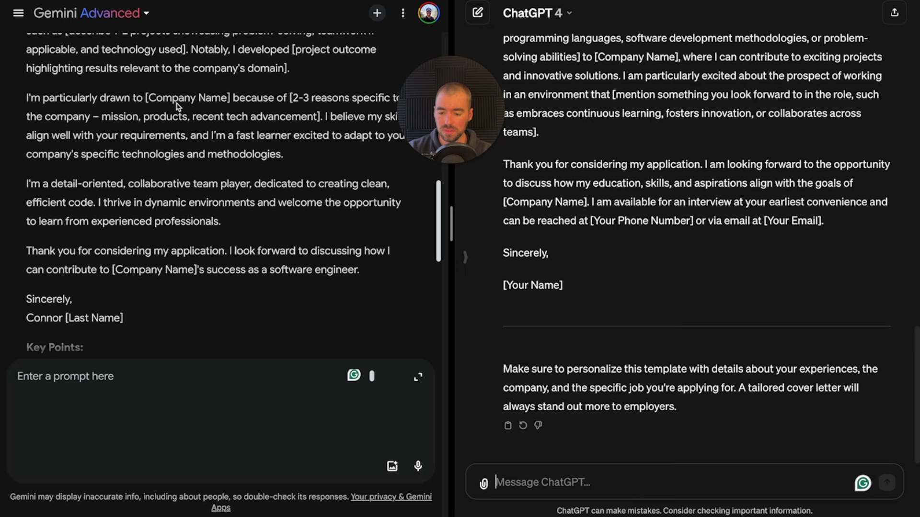
scroll(301, 114, "down", 2)
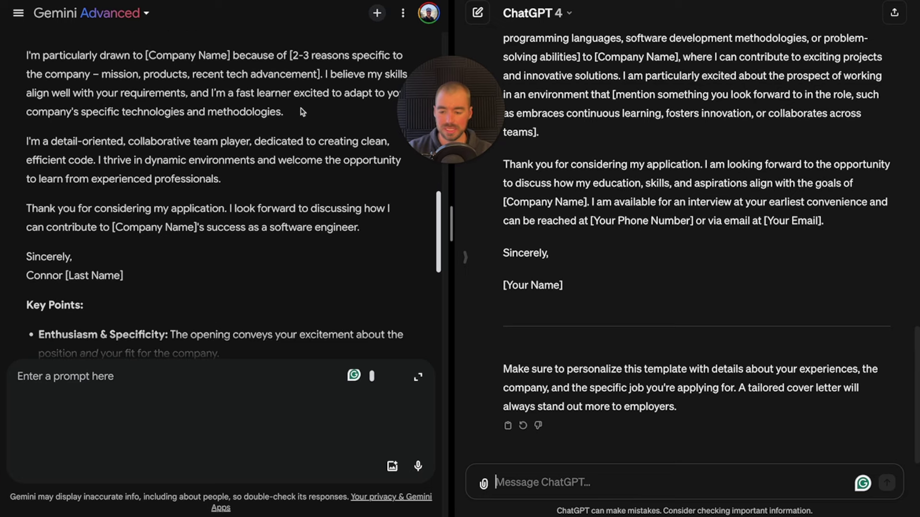
scroll(302, 111, "down", 1)
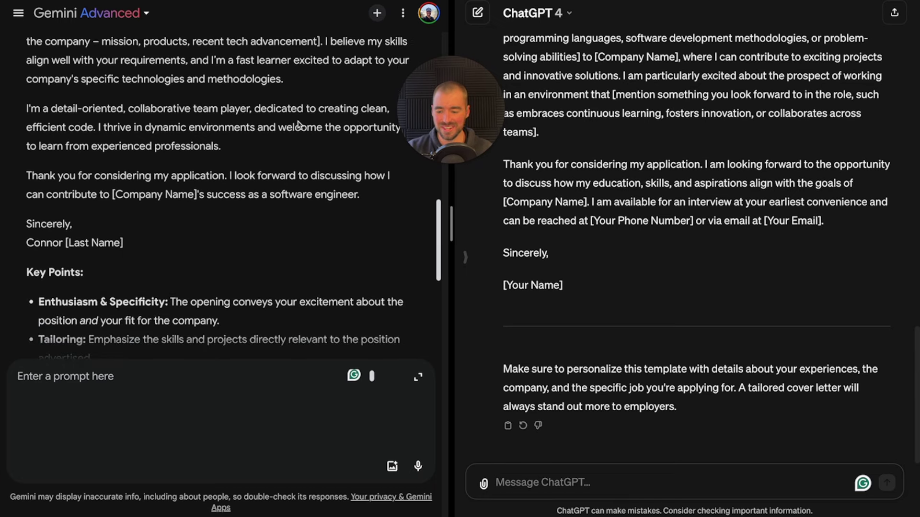
scroll(259, 210, "down", 1)
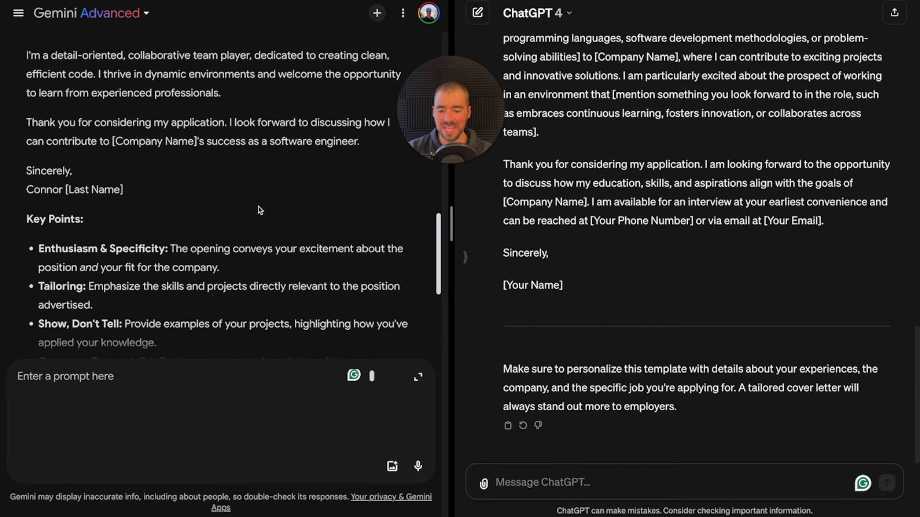
scroll(259, 209, "up", 1)
scroll(260, 210, "down", 1)
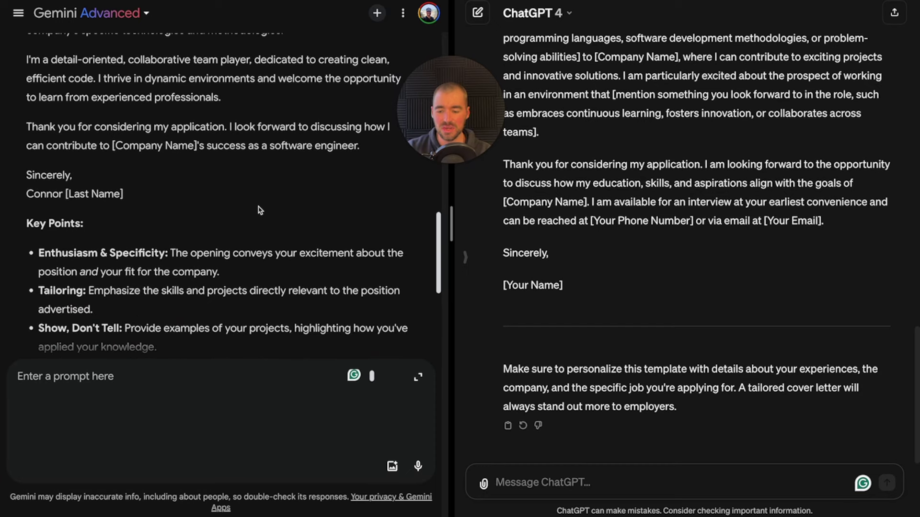
scroll(259, 209, "down", 1)
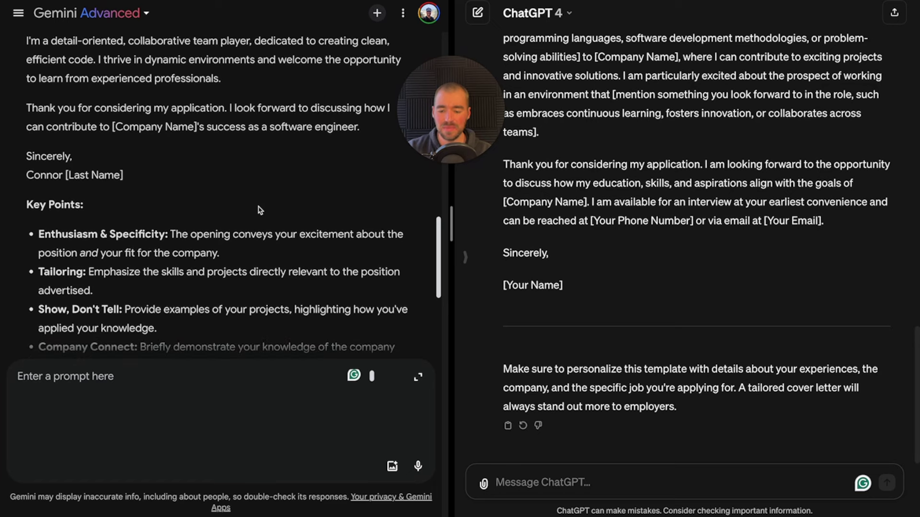
scroll(259, 210, "down", 1)
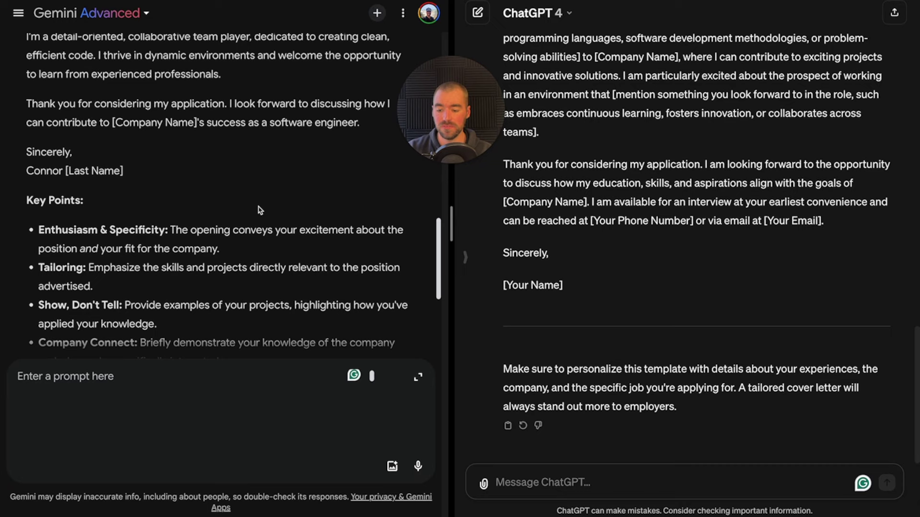
scroll(259, 210, "down", 2)
scroll(259, 210, "up", 3)
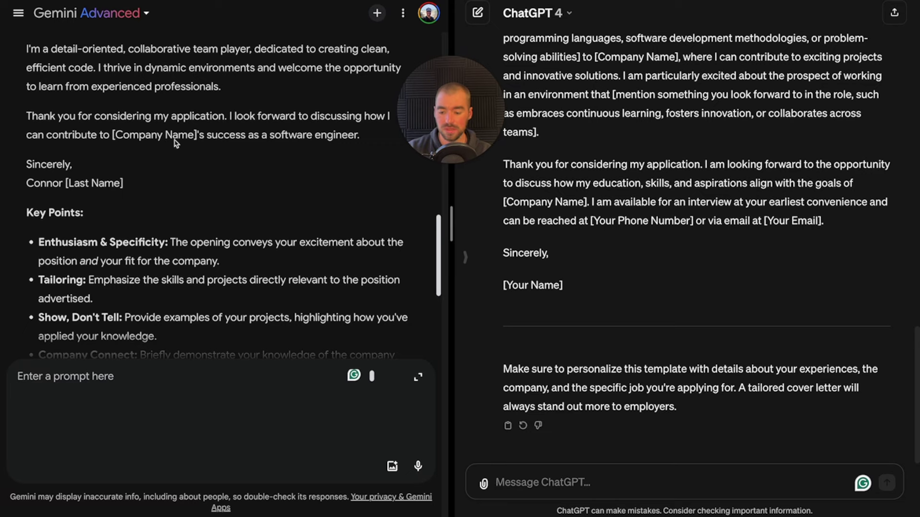
scroll(186, 148, "up", 6)
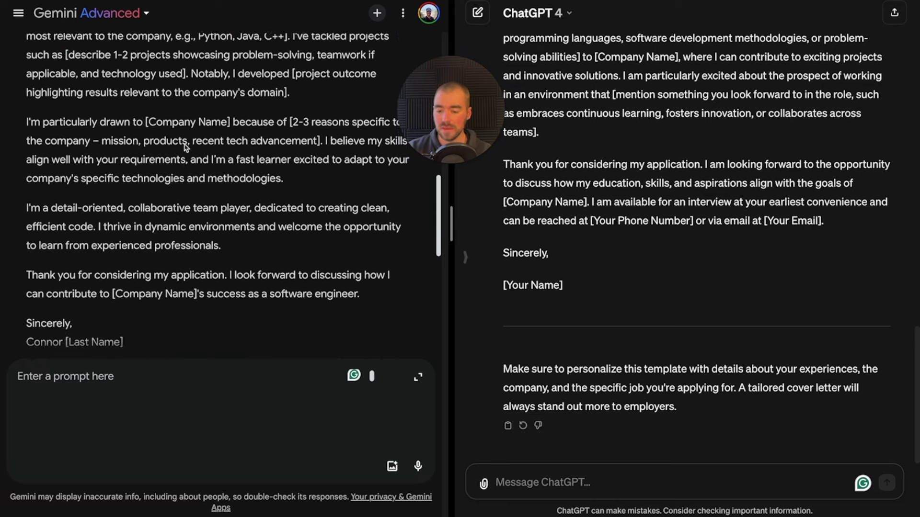
scroll(186, 148, "up", 3)
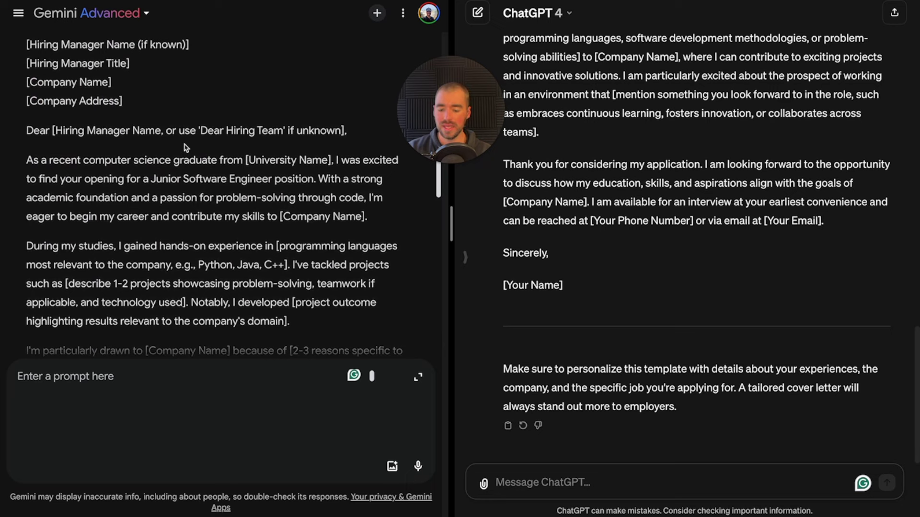
scroll(186, 148, "down", 5)
scroll(242, 235, "down", 2)
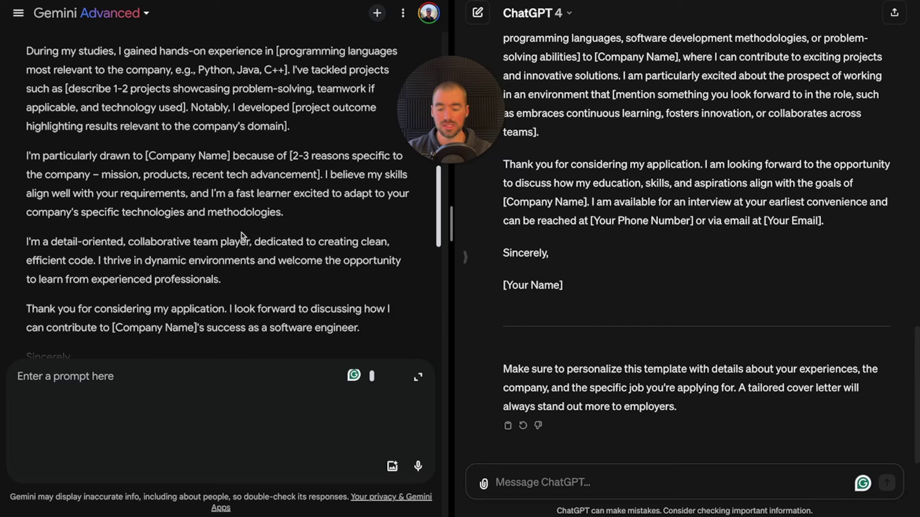
scroll(242, 236, "down", 4)
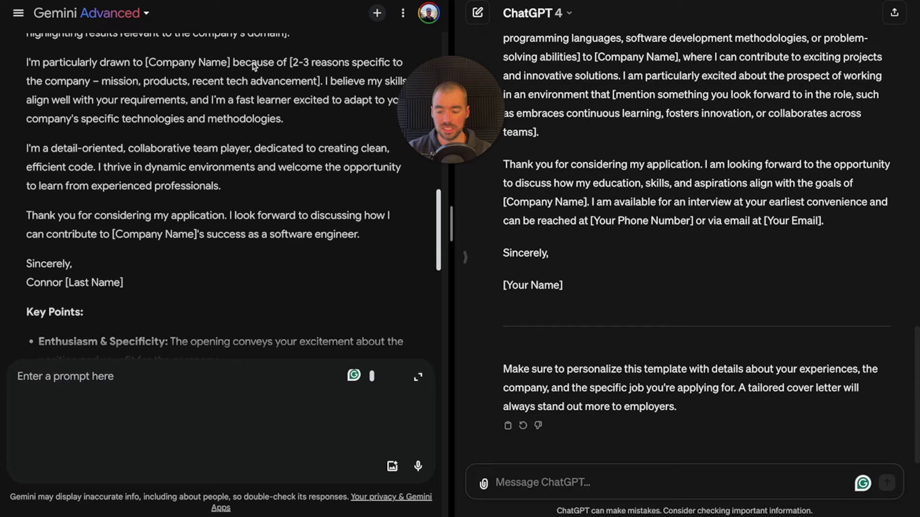
scroll(254, 66, "down", 6)
scroll(661, 230, "up", 10)
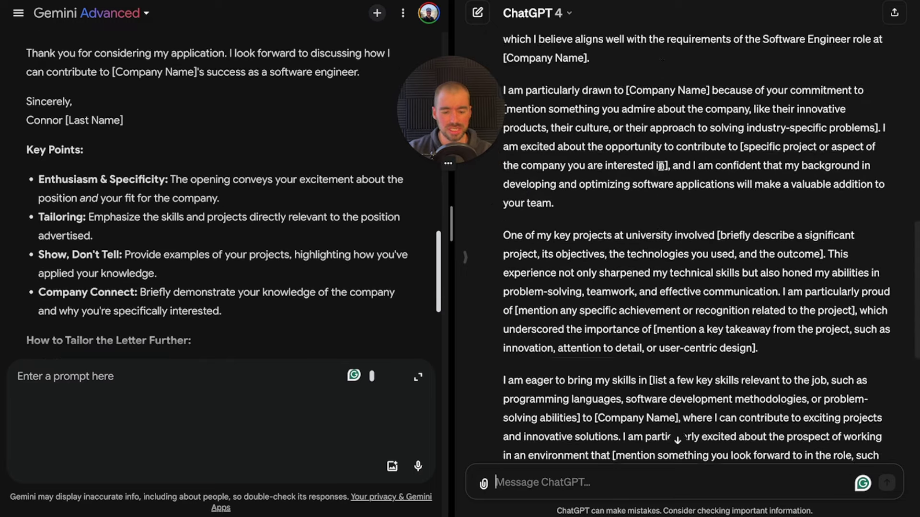
scroll(660, 169, "up", 5)
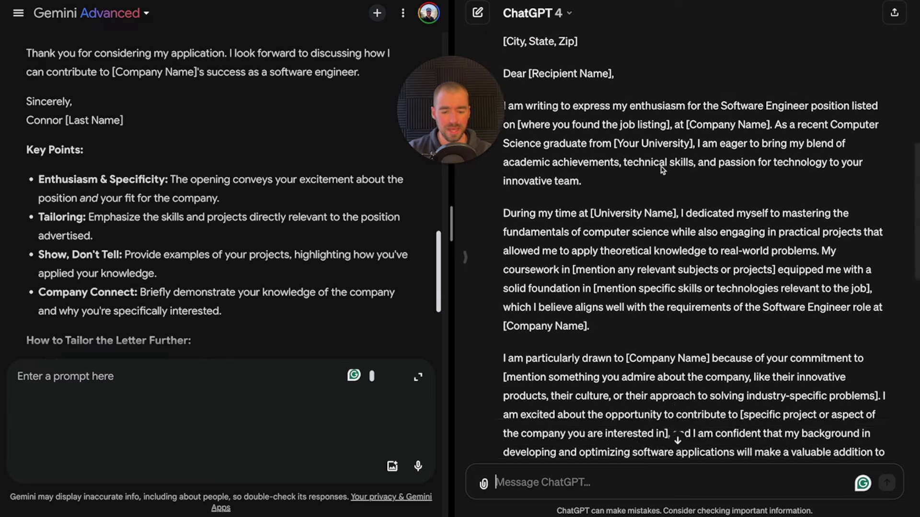
scroll(663, 170, "up", 2)
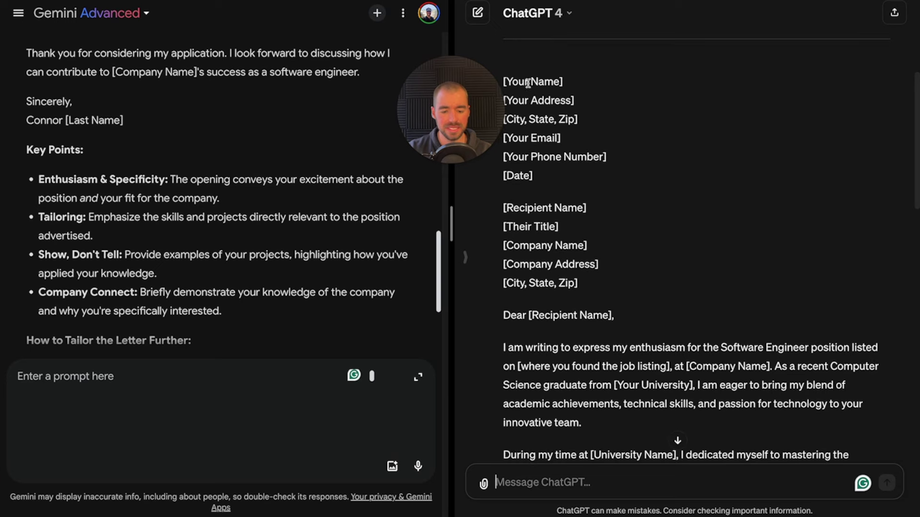
left_click_drag(510, 79, 601, 285)
scroll(696, 309, "down", 4)
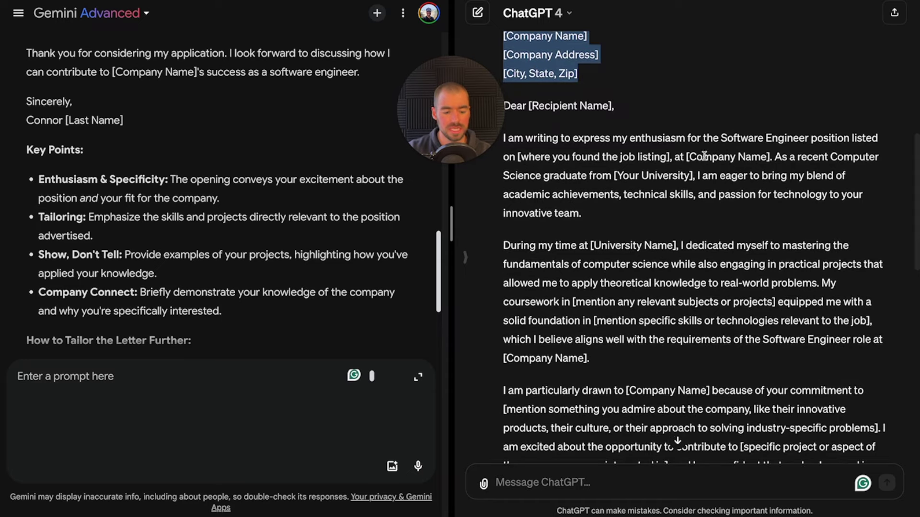
scroll(764, 230, "down", 2)
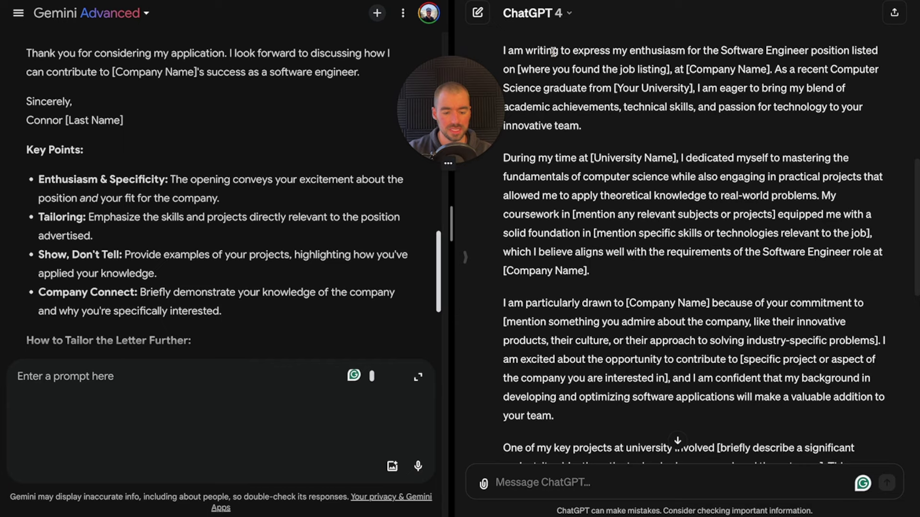
scroll(671, 194, "down", 1)
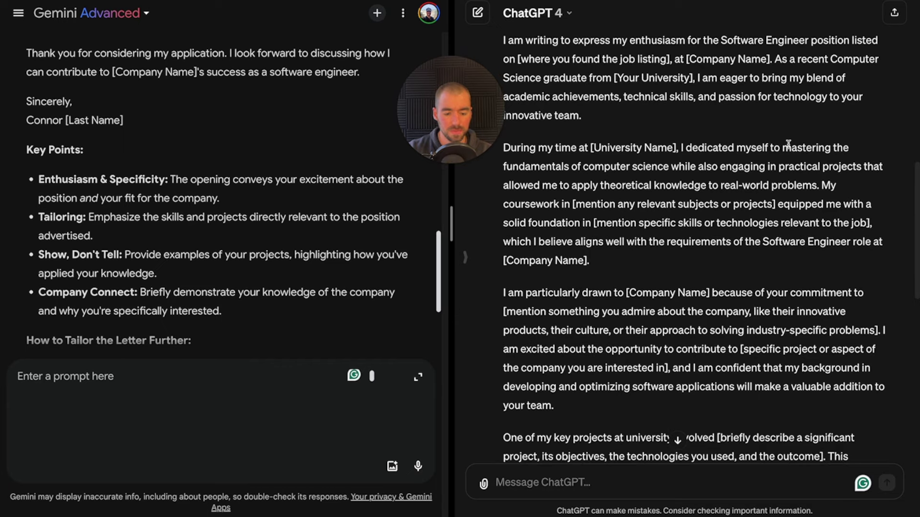
scroll(788, 144, "down", 1)
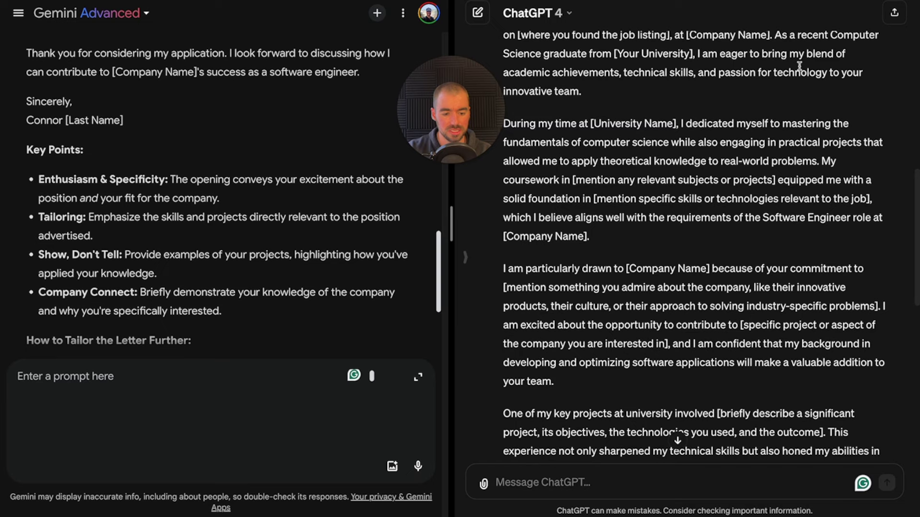
scroll(765, 174, "down", 1)
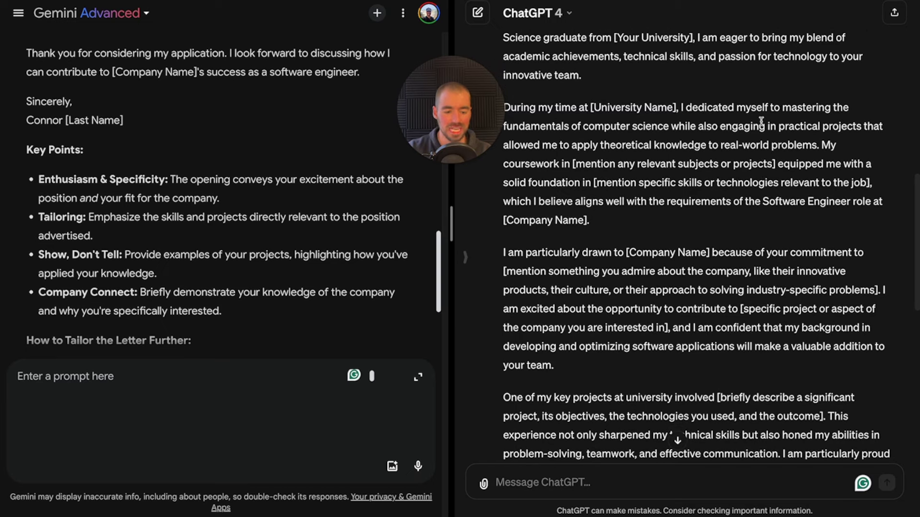
scroll(718, 139, "down", 3)
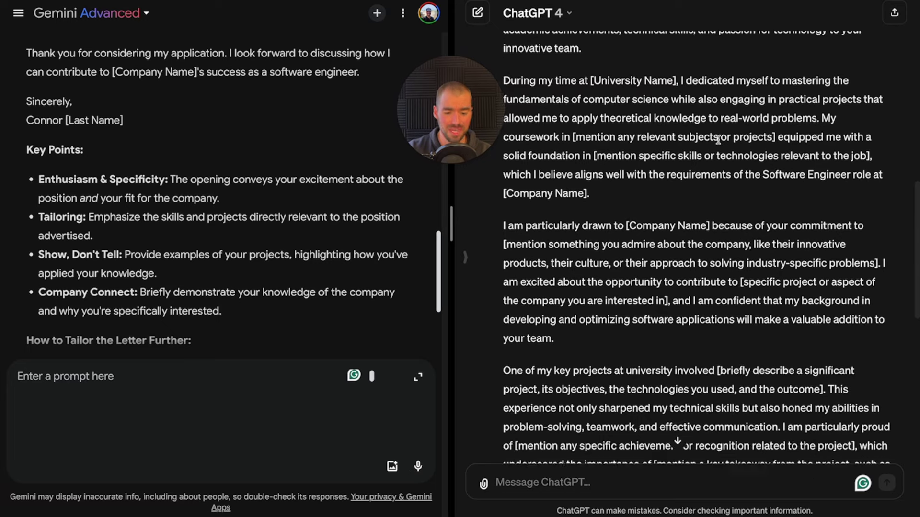
left_click_drag(816, 95, 536, 67)
scroll(682, 173, "down", 3)
scroll(609, 175, "down", 1)
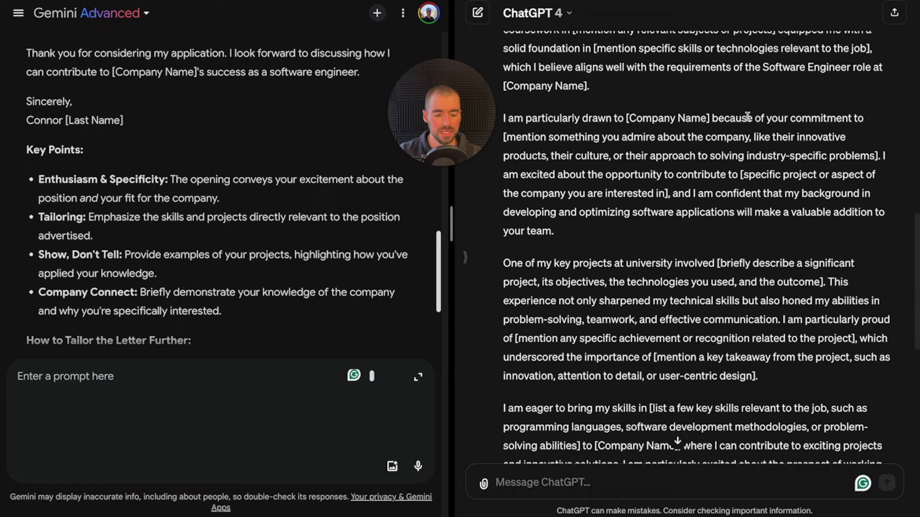
scroll(787, 157, "down", 2)
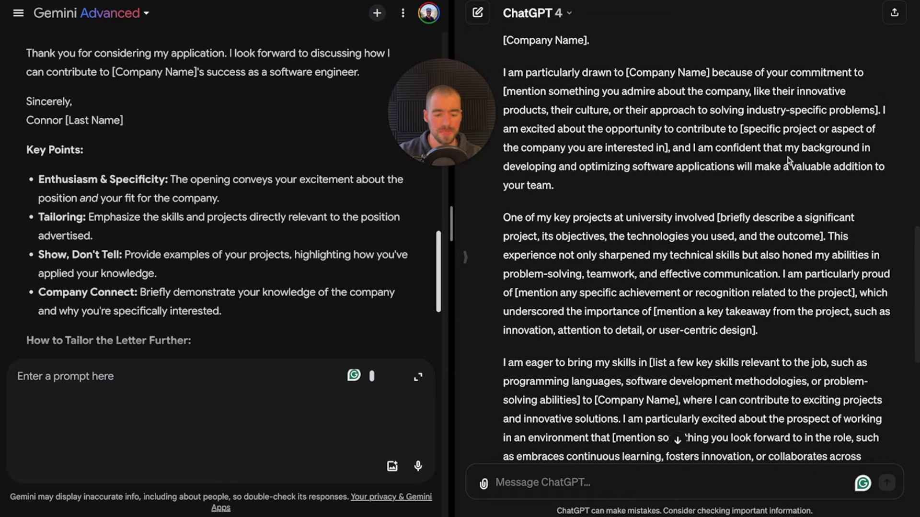
scroll(736, 141, "down", 1)
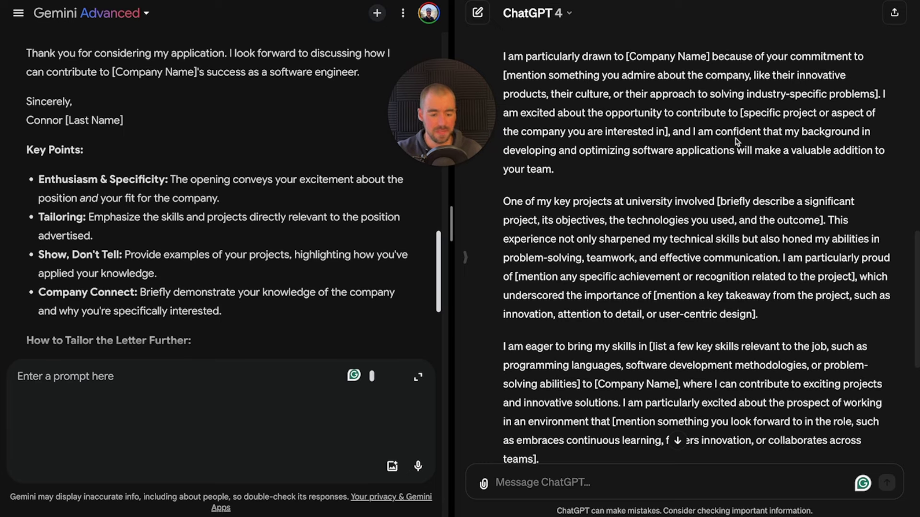
scroll(737, 141, "down", 3)
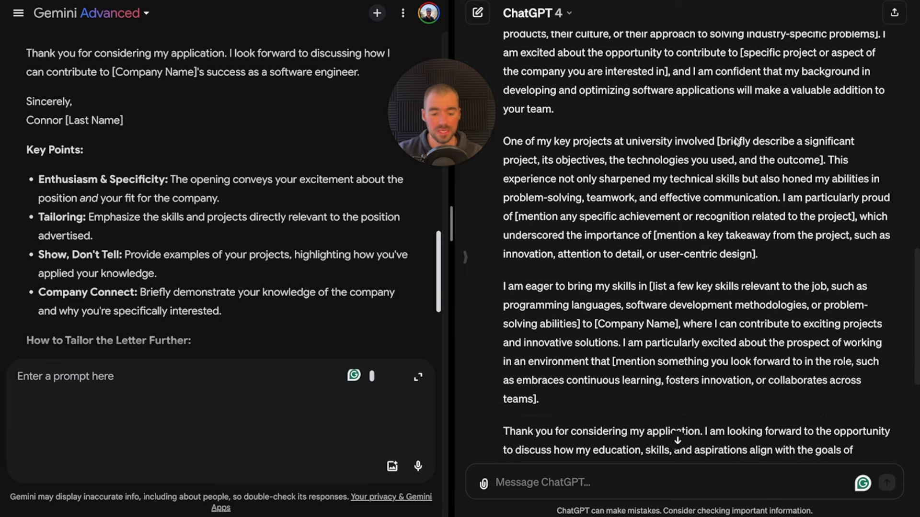
scroll(735, 138, "down", 1)
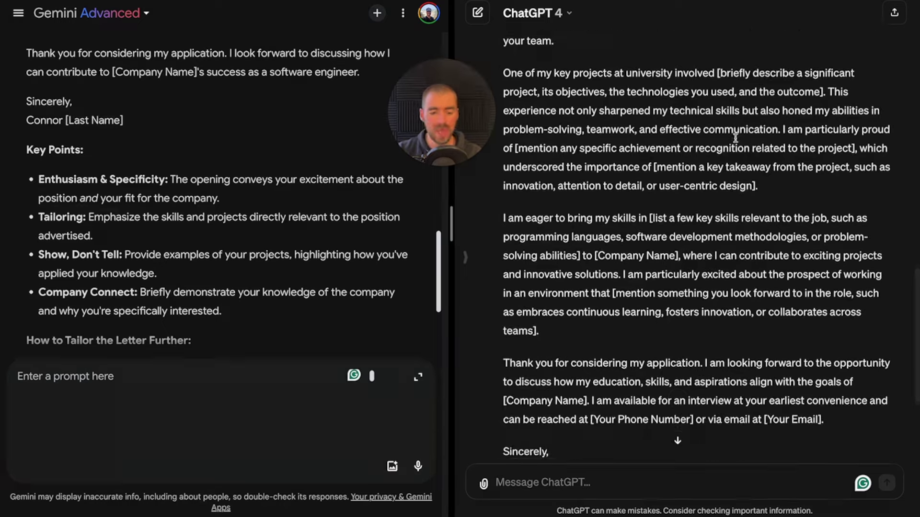
scroll(735, 138, "down", 1)
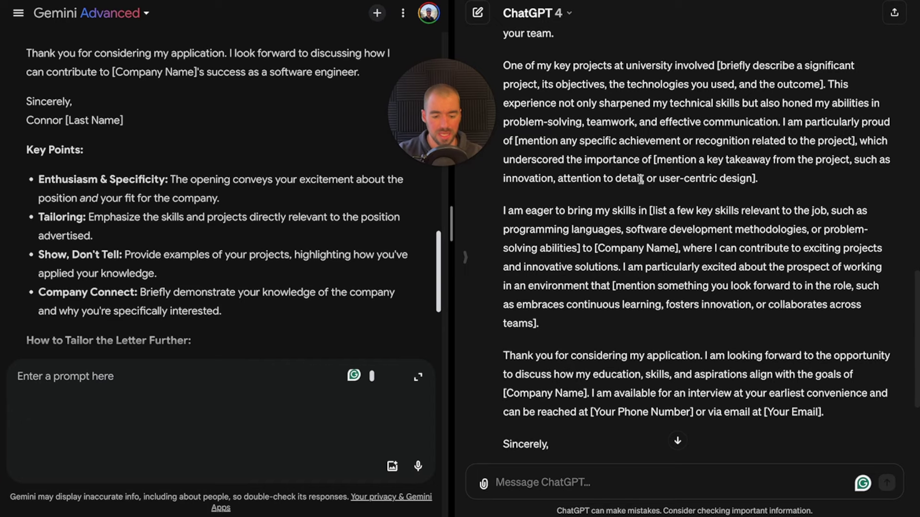
scroll(640, 179, "down", 1)
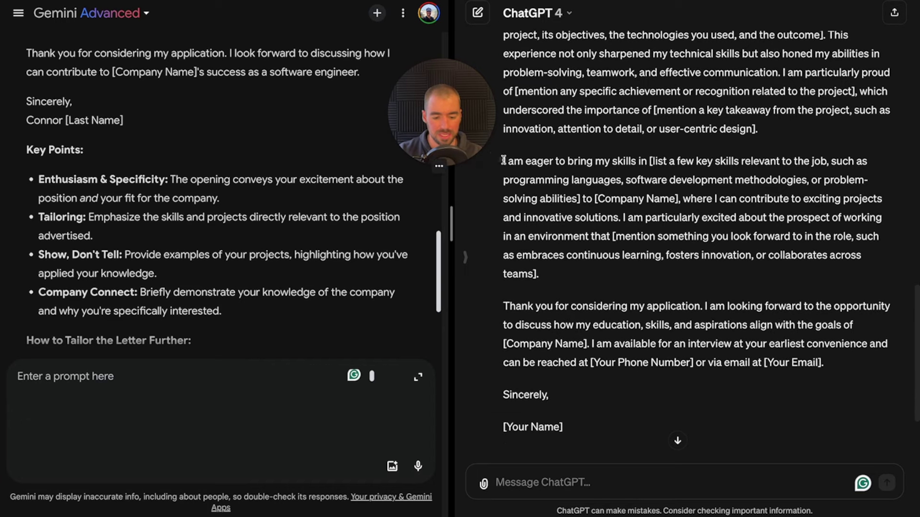
left_click_drag(503, 160, 592, 198)
left_click(531, 220)
scroll(531, 220, "down", 3)
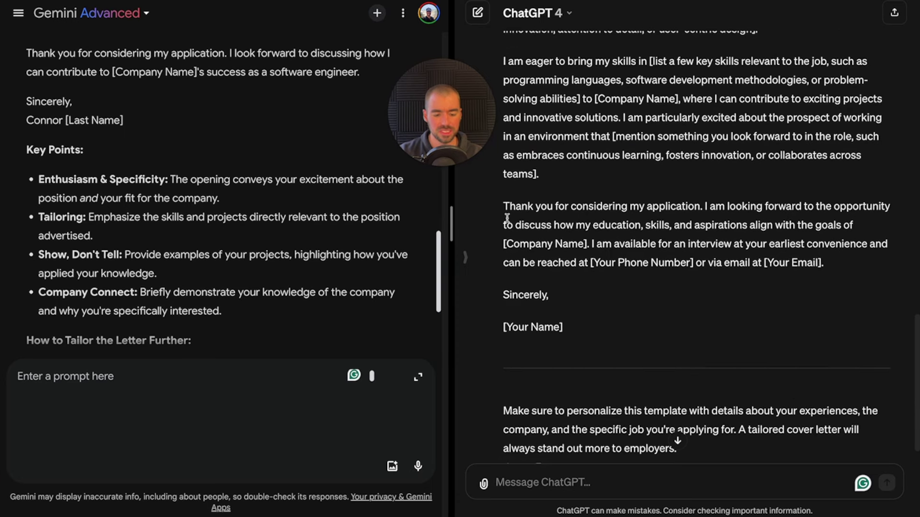
left_click_drag(501, 207, 854, 231)
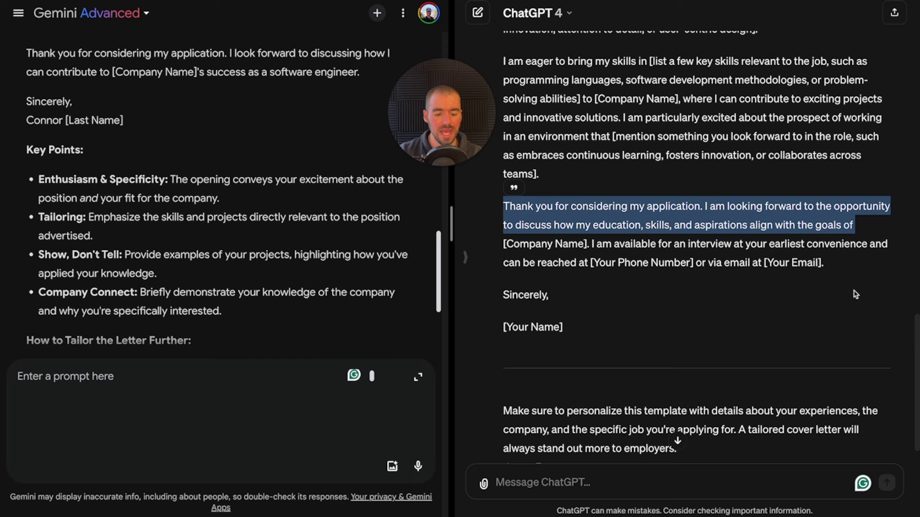
scroll(855, 293, "down", 1)
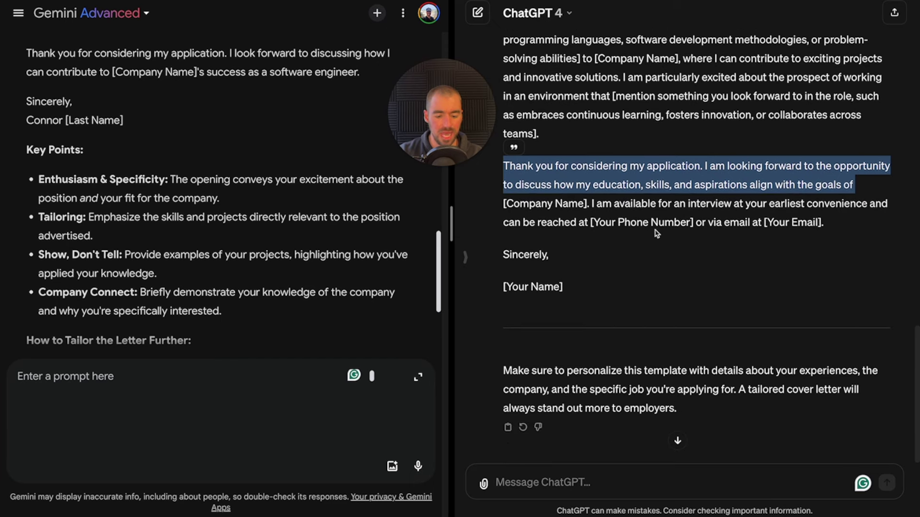
left_click(747, 224)
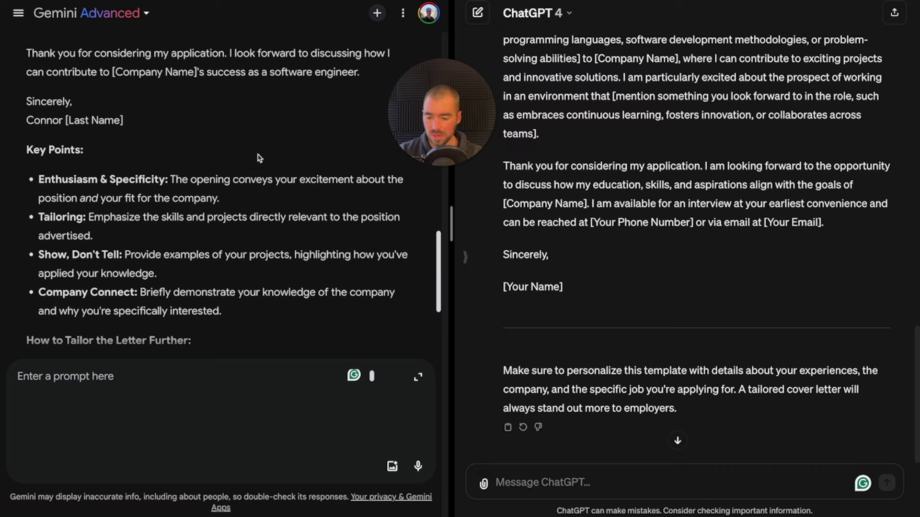
- Scroll back through both cover-letter replies to compare them
scroll(259, 158, "up", 5)
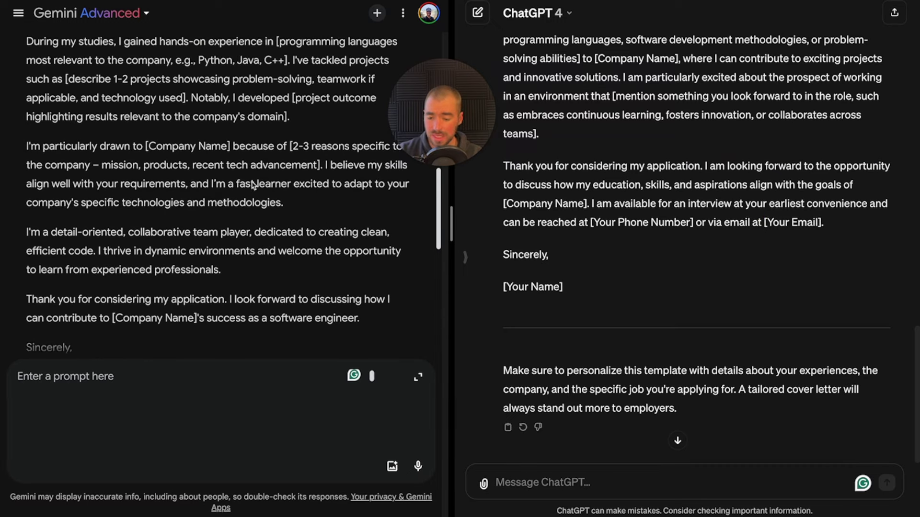
scroll(670, 257, "up", 3)
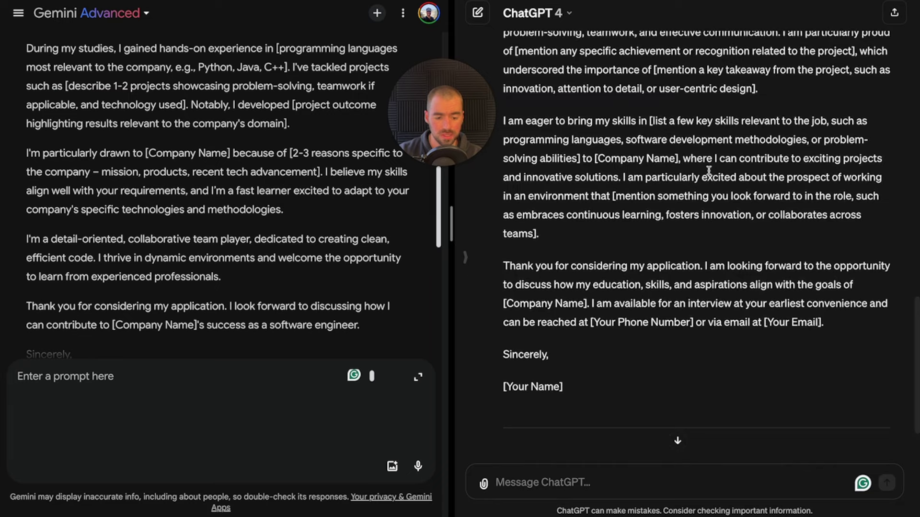
scroll(742, 155, "up", 3)
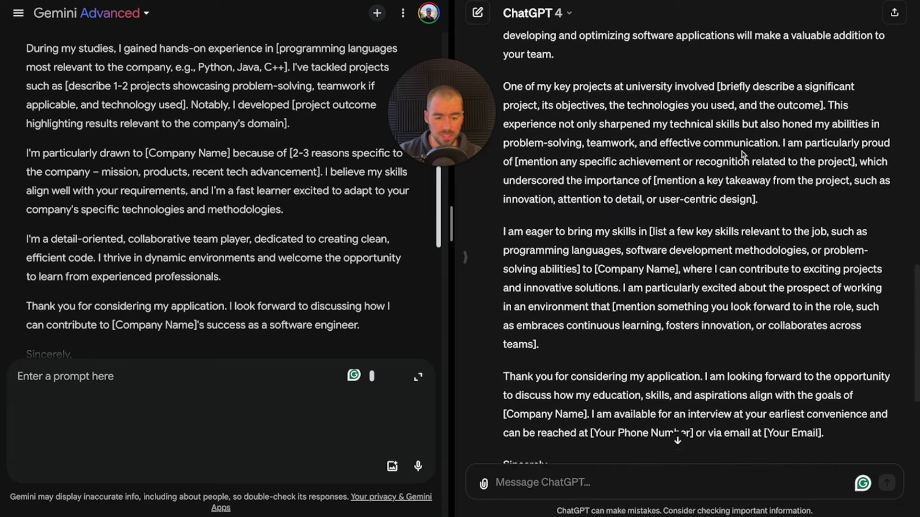
scroll(357, 181, "up", 5)
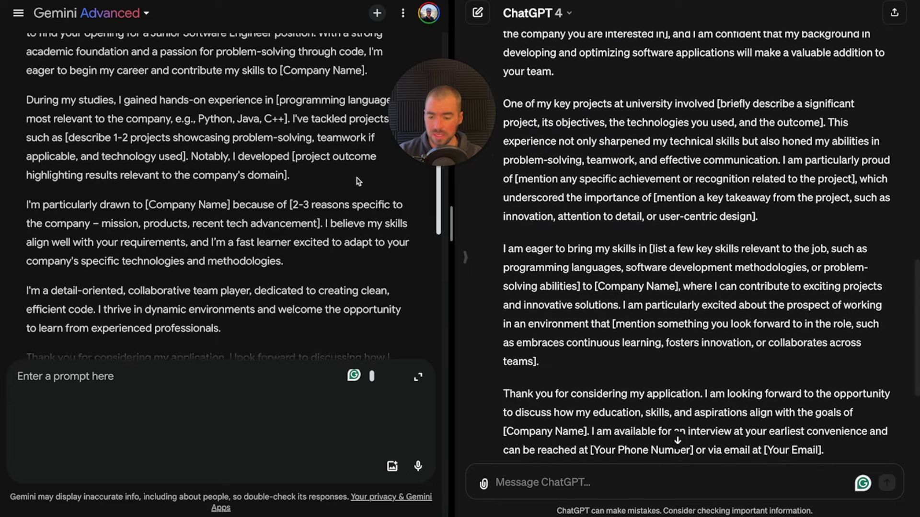
scroll(357, 181, "up", 4)
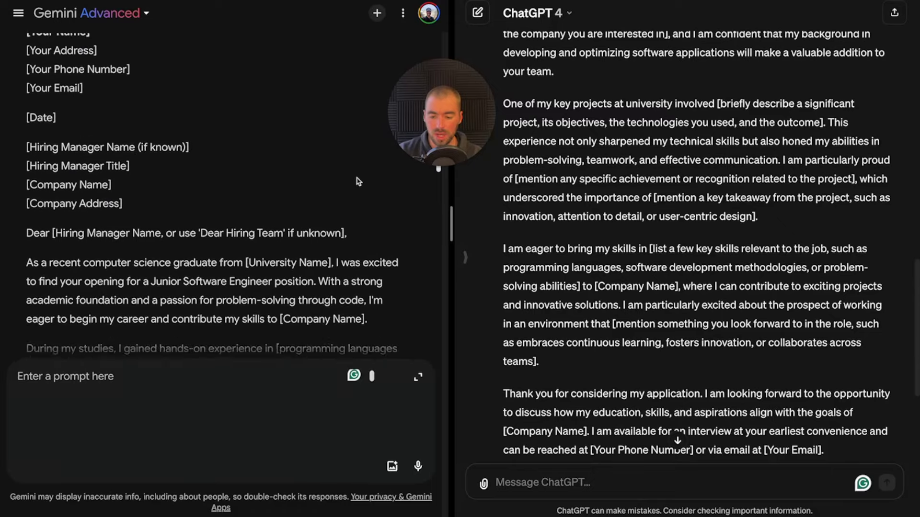
scroll(673, 124, "up", 1)
scroll(674, 125, "up", 2)
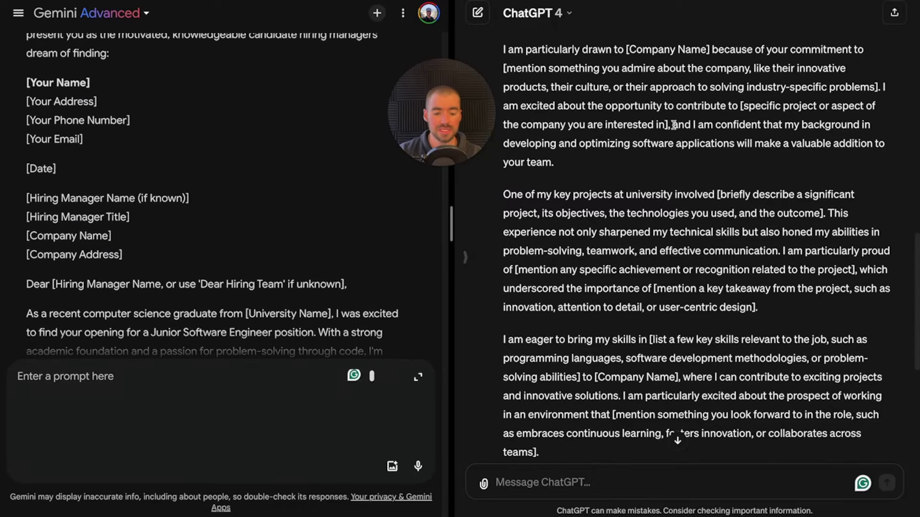
scroll(242, 158, "down", 8)
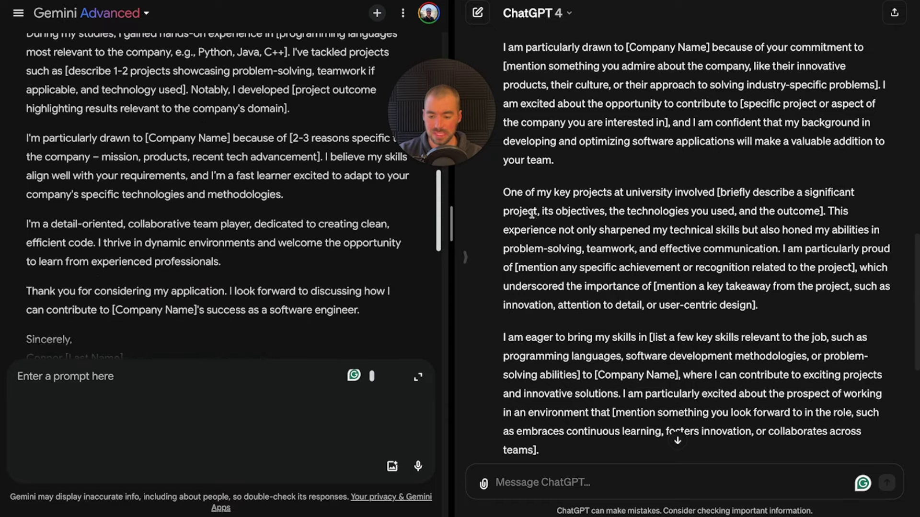
scroll(657, 259, "down", 5)
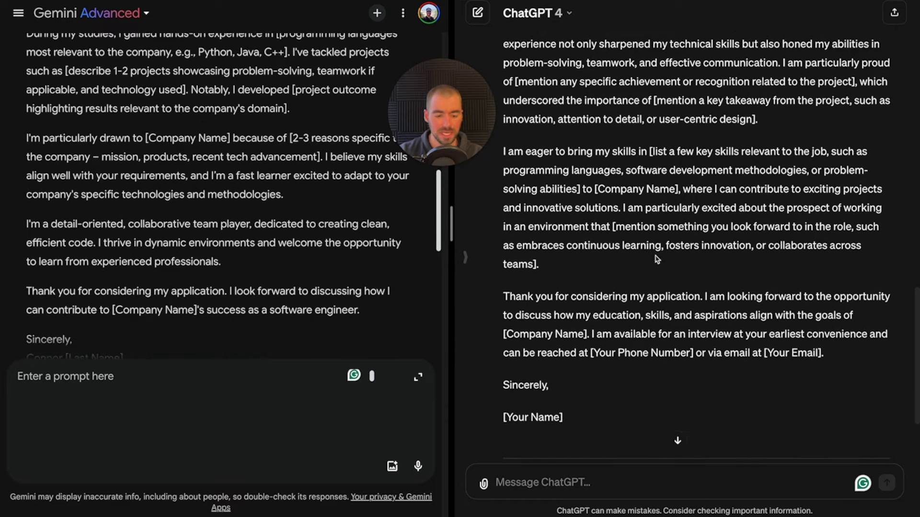
scroll(656, 261, "up", 3)
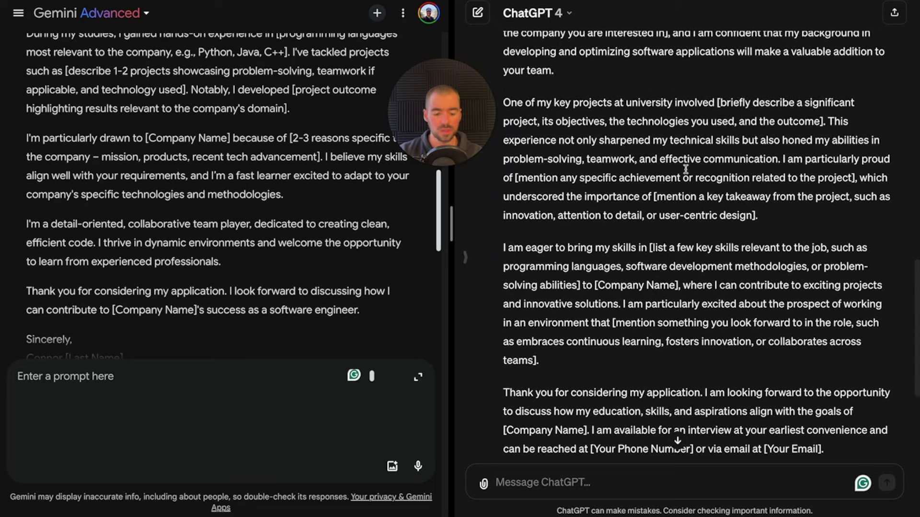
- Highlight the [Company Name] placeholder in ChatGPT's letter and review the rest of both letters
left_click_drag(596, 285, 681, 285)
scroll(752, 333, "down", 2)
scroll(752, 333, "down", 3)
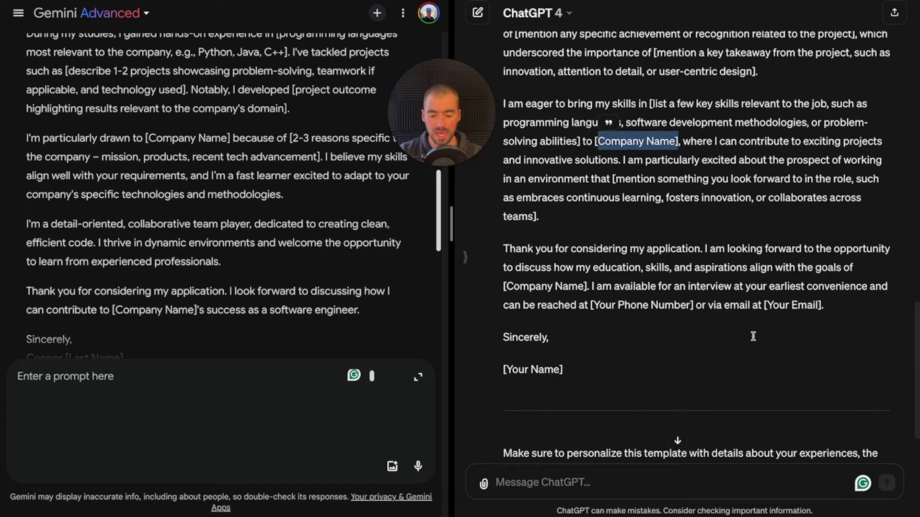
scroll(214, 260, "down", 1)
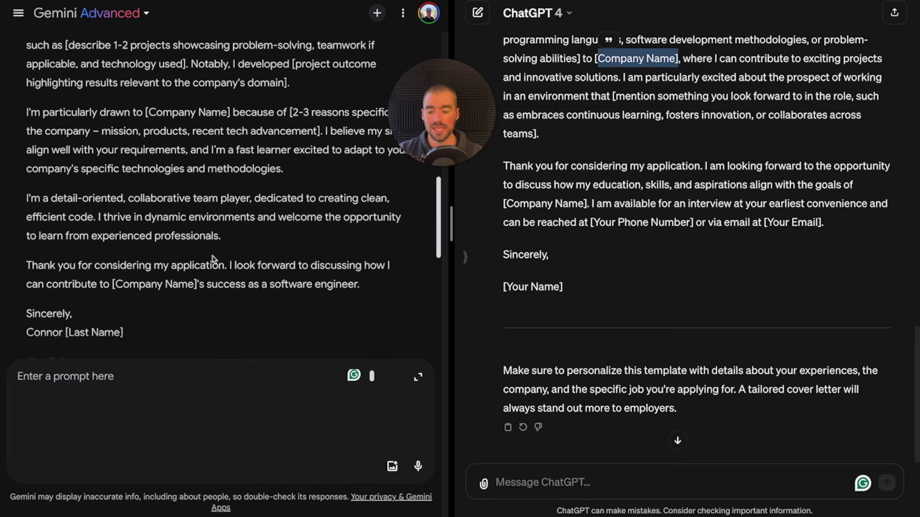
scroll(214, 260, "up", 2)
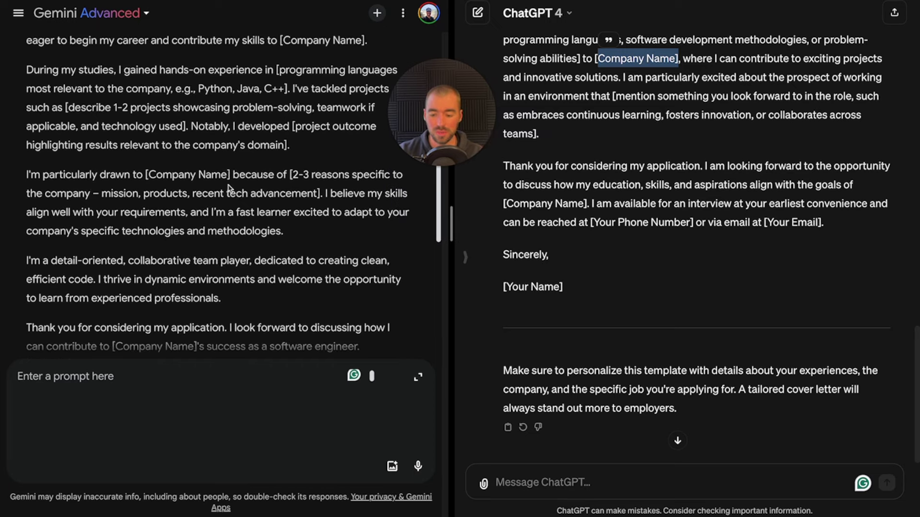
scroll(229, 187, "down", 2)
scroll(229, 188, "up", 3)
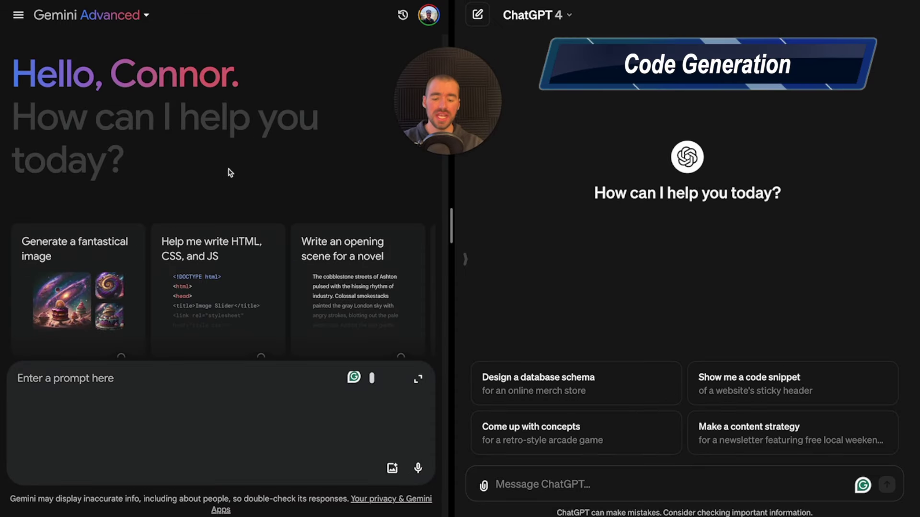
- Send the complete, error-free Python snake game prompt to both Gemini and ChatGPT
left_click(103, 389)
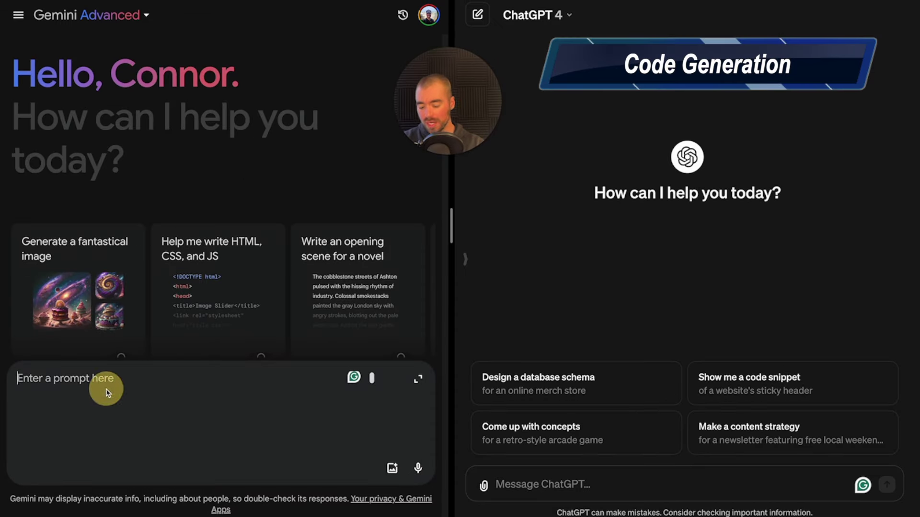
type("please write all of the code for a closed loop snake game in python that has no errors when ran in the terminal")
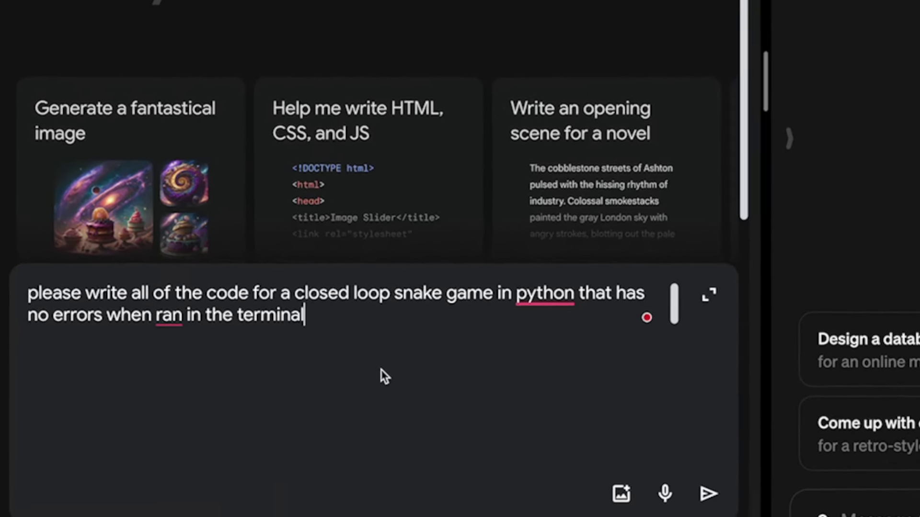
key("Return")
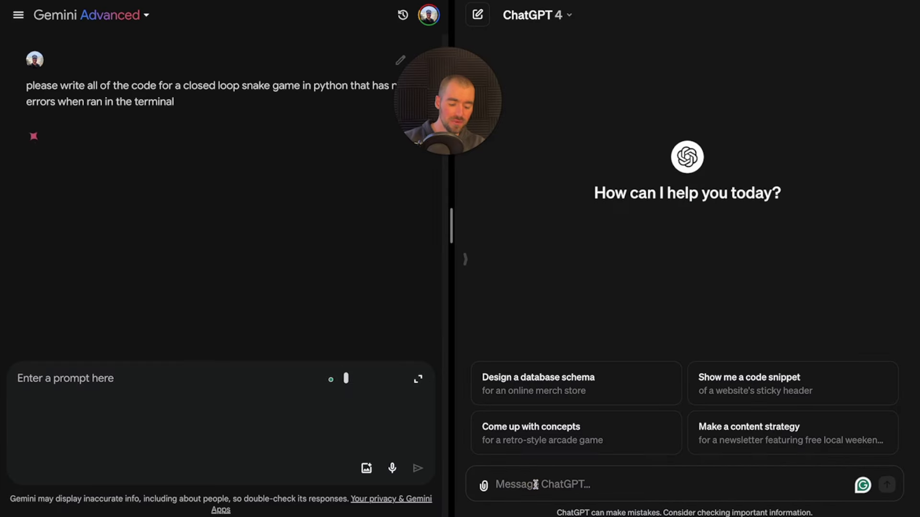
type("please write all of the code for a closed loop snake game in python that has no errors when ran in the terminal")
key("Return")
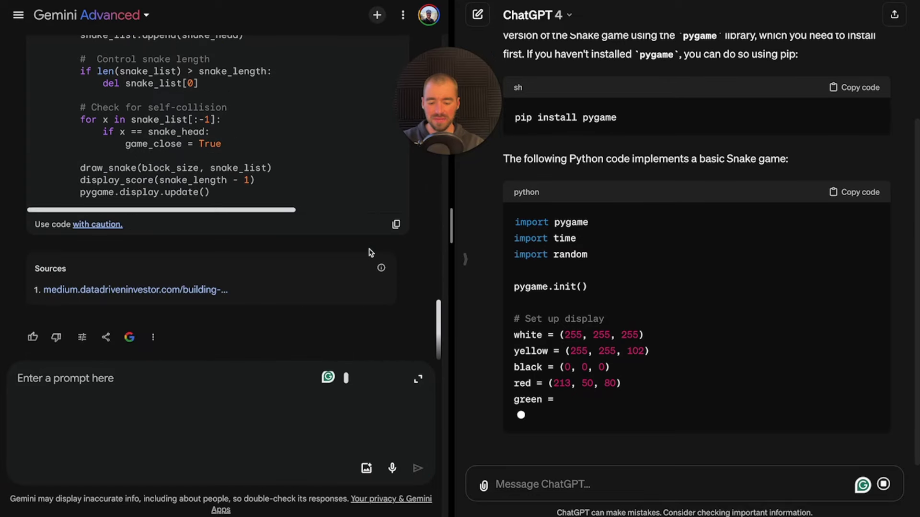
- Copy Gemini's snake game code into the empty snake_game_gemini.py file
left_click(396, 225)
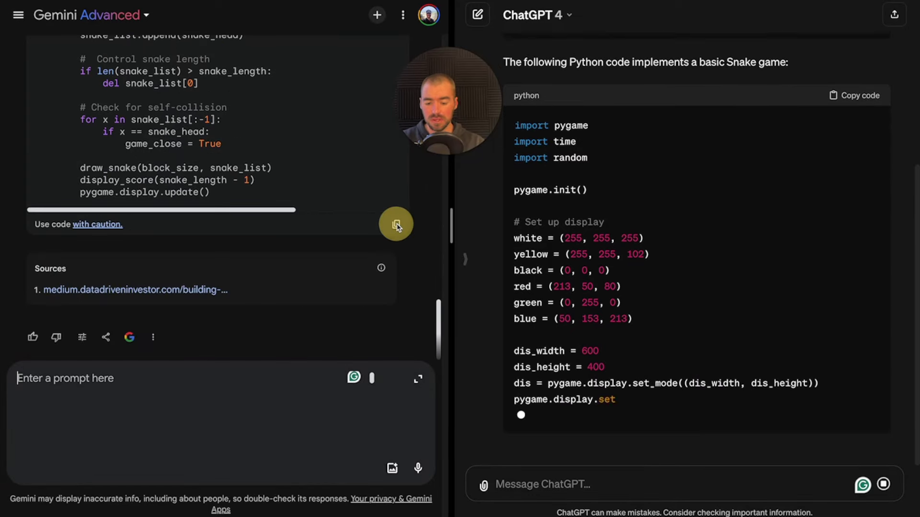
key("ctrl+Right")
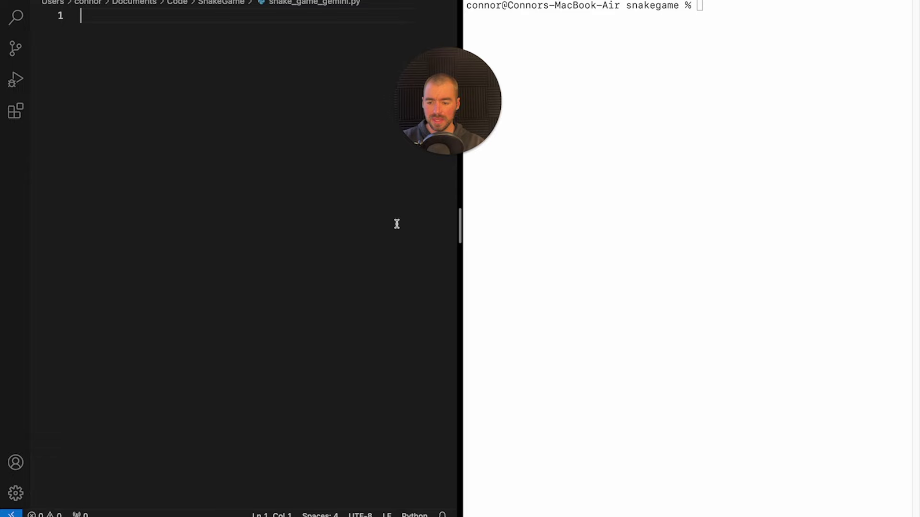
left_click(225, 122)
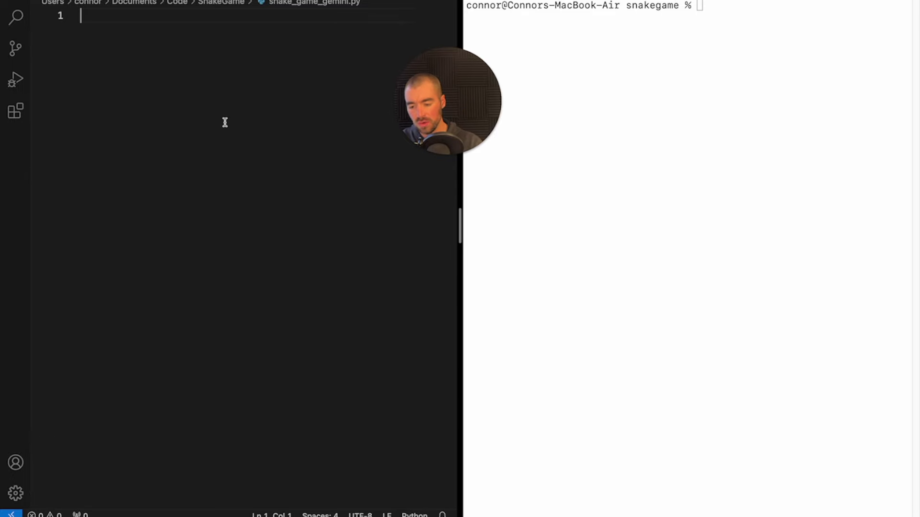
key("super+v")
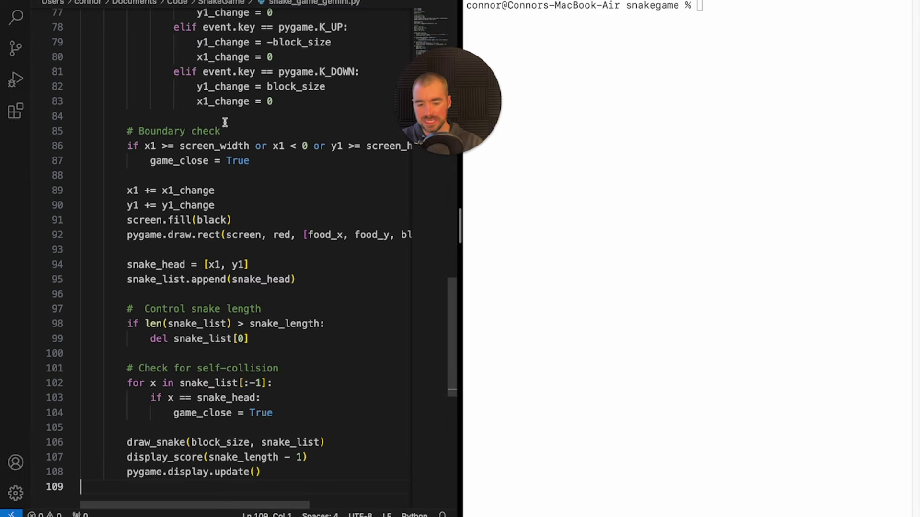
- Run python3 snake_game_gemini.py in the Terminal
left_click(726, 99)
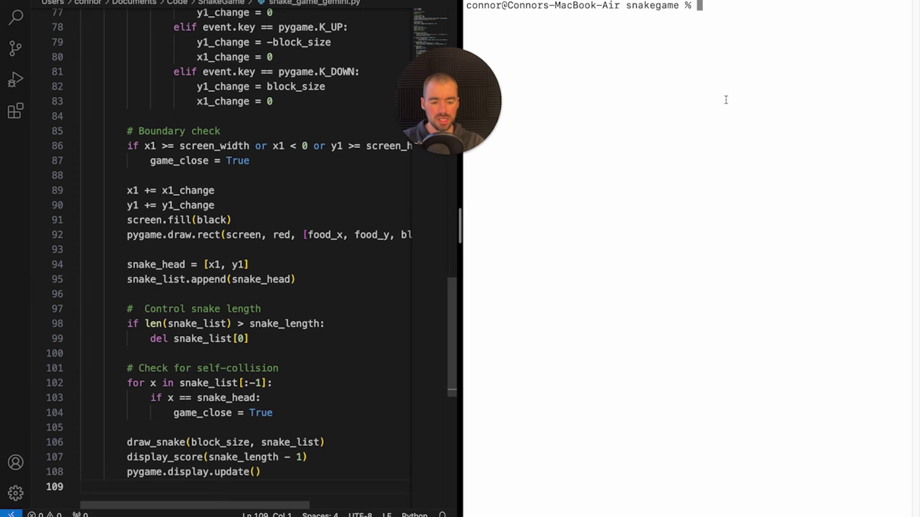
type("python3 ")
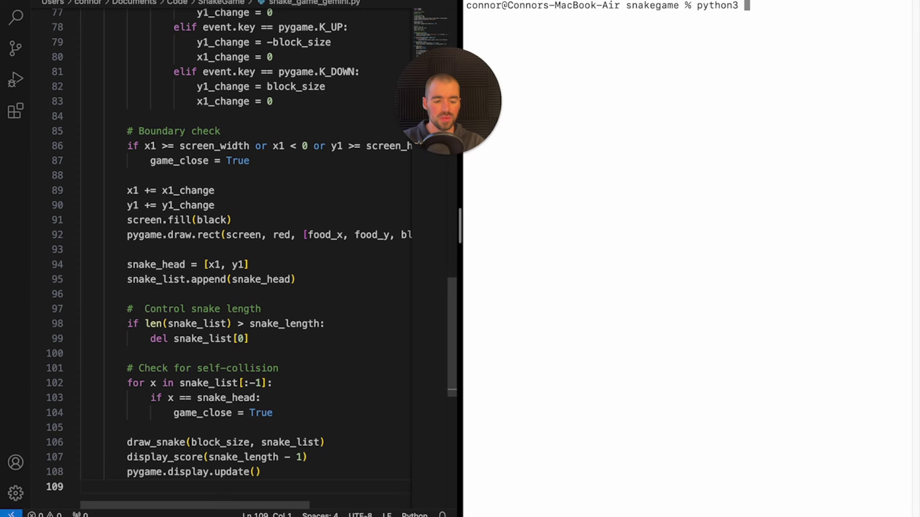
type("snake")
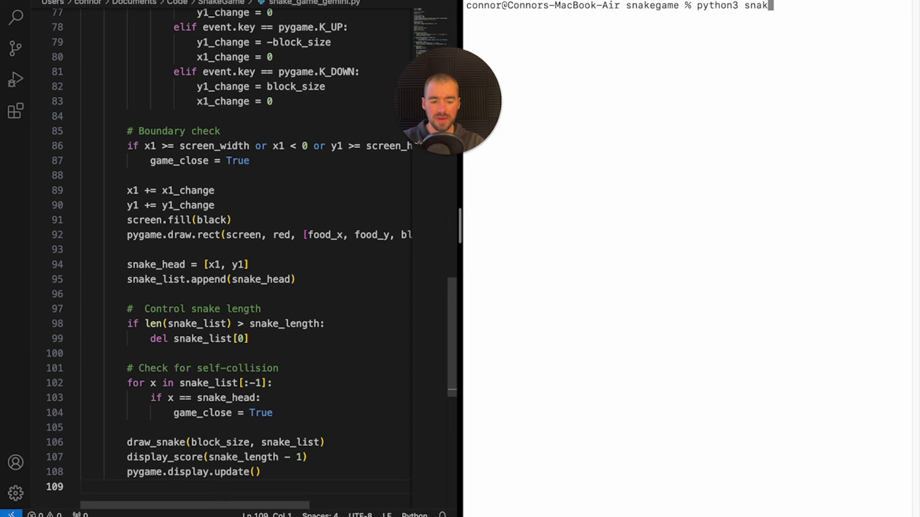
type("_g")
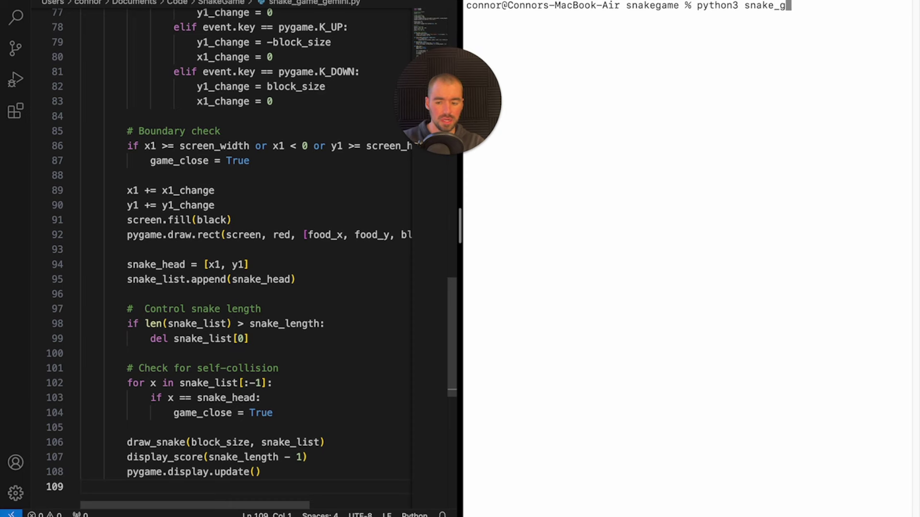
type("ame_gemini")
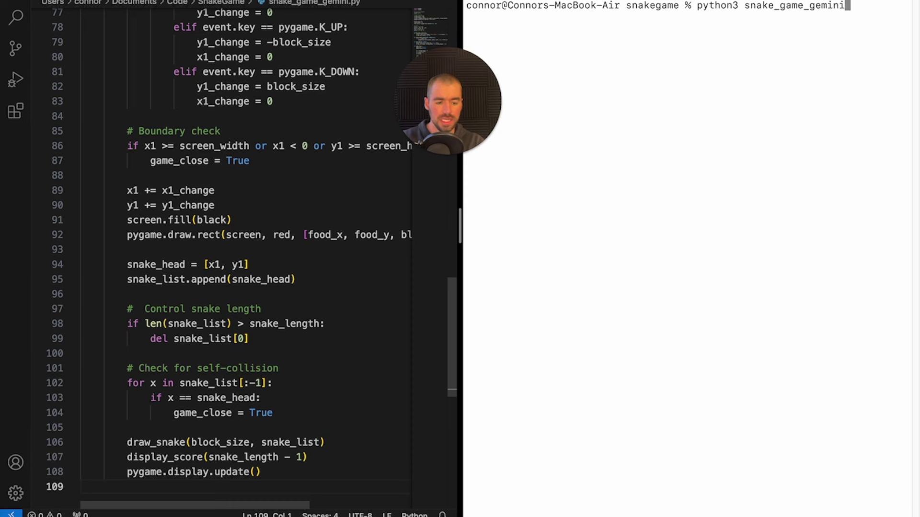
type(".py")
key("Return")
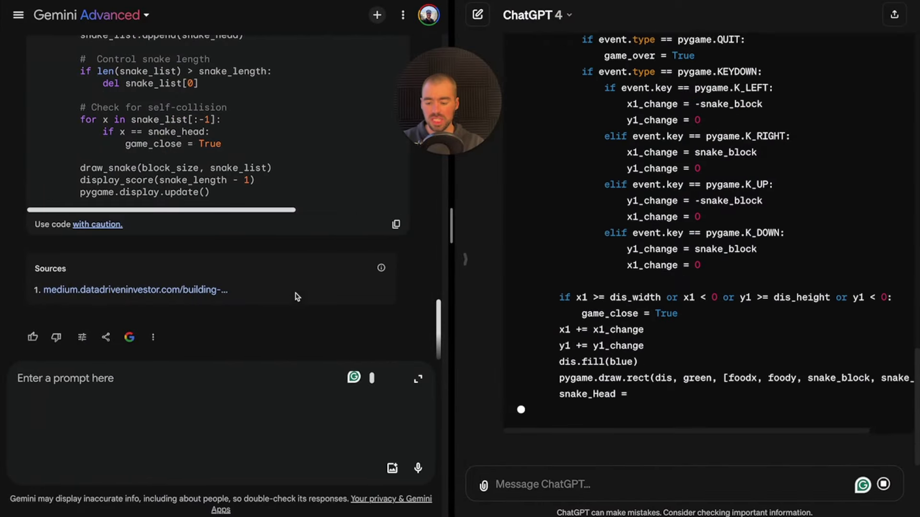
- Tell Gemini 'nothing happened when I ran the file in the termina'
left_click(571, 408)
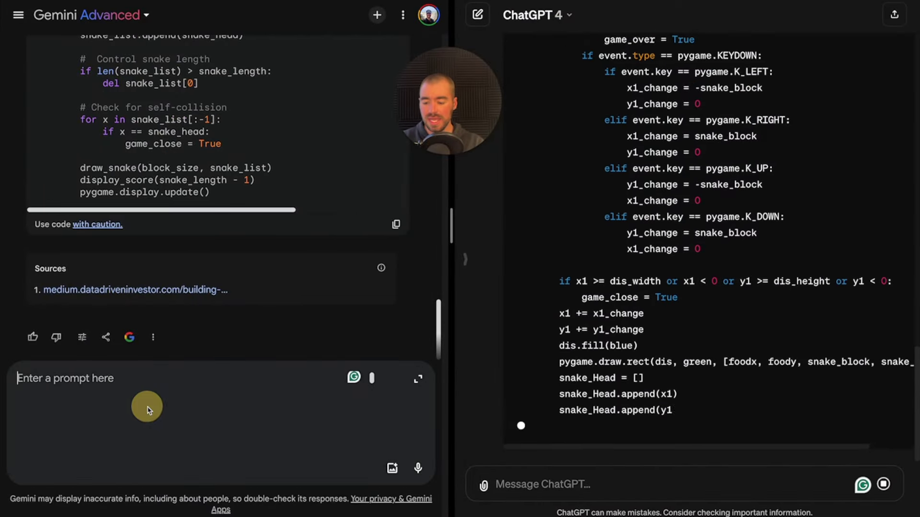
type("nothing")
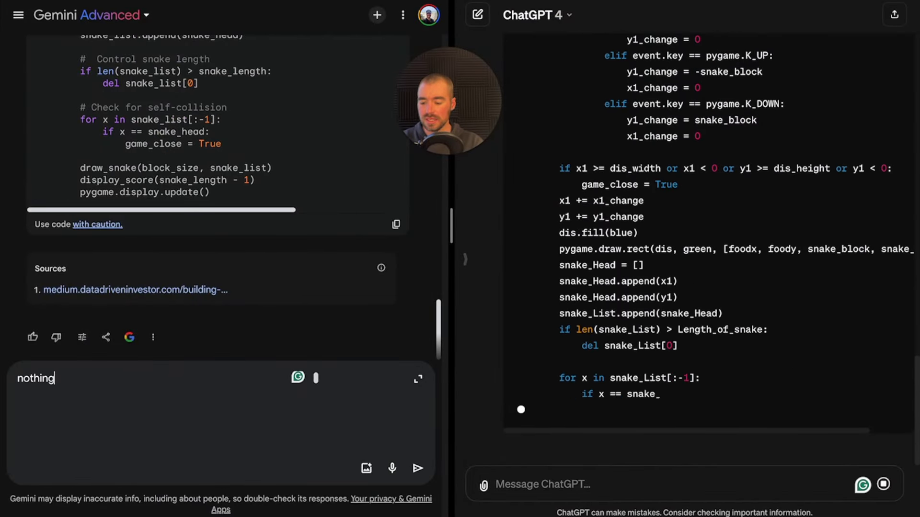
type(" happened when ")
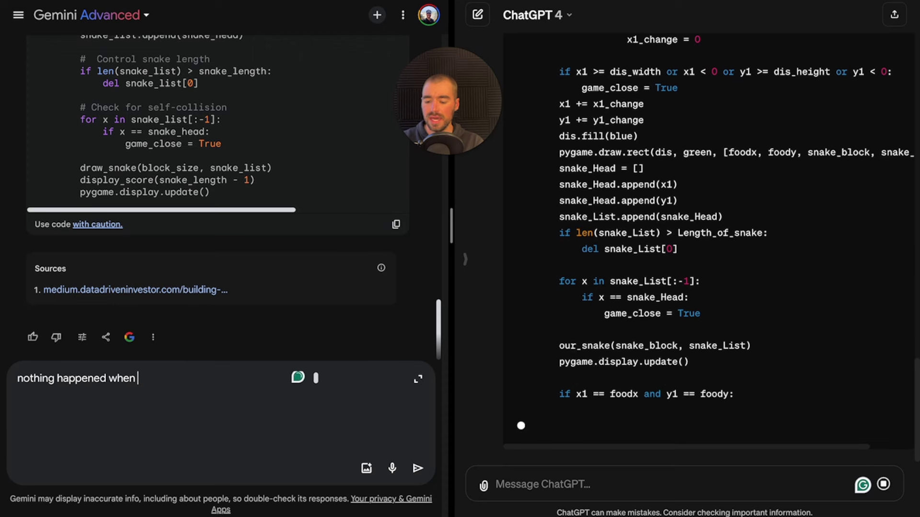
type("I ran t")
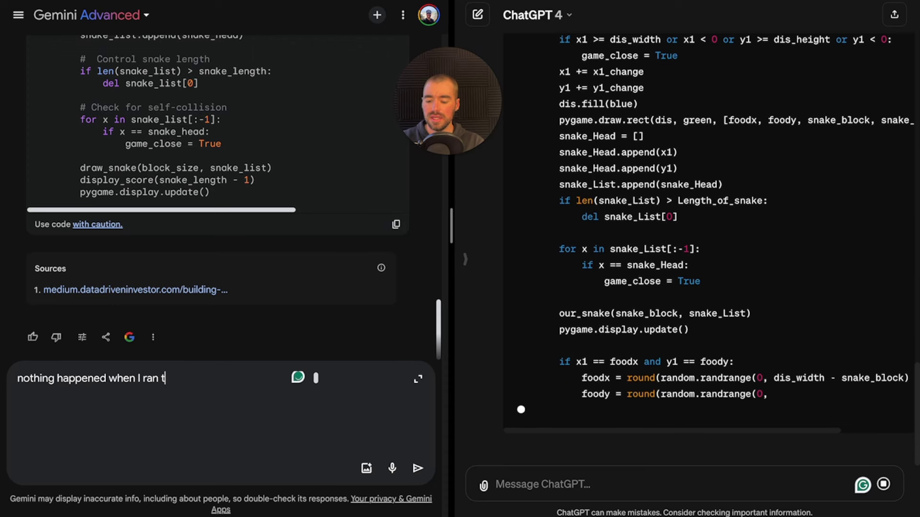
type("he file in the ter")
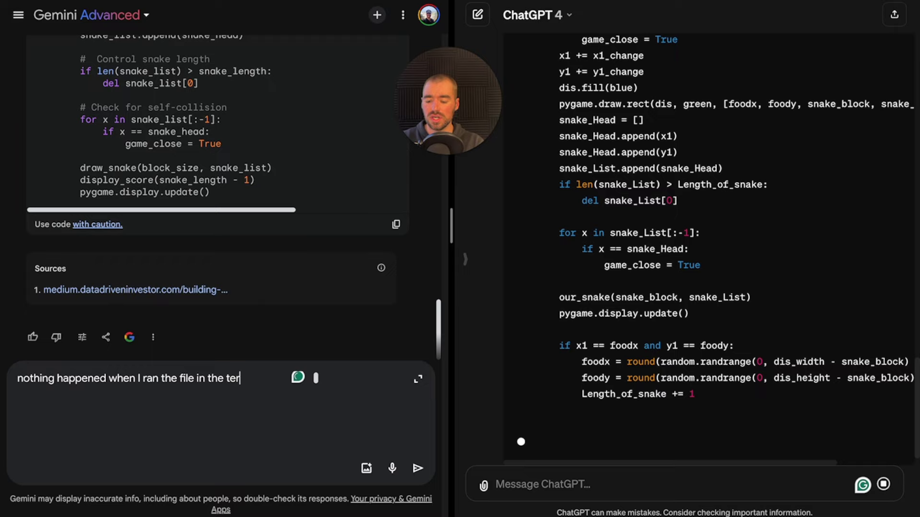
type("mina")
key("Return")
- Copy ChatGPT's complete snake game code from its python block
scroll(862, 197, "up", 10)
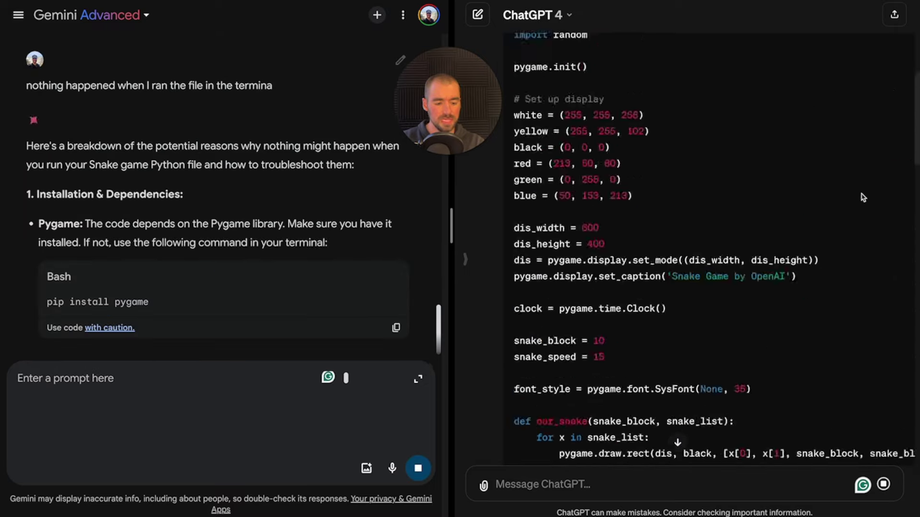
scroll(876, 240, "up", 5)
left_click(873, 278)
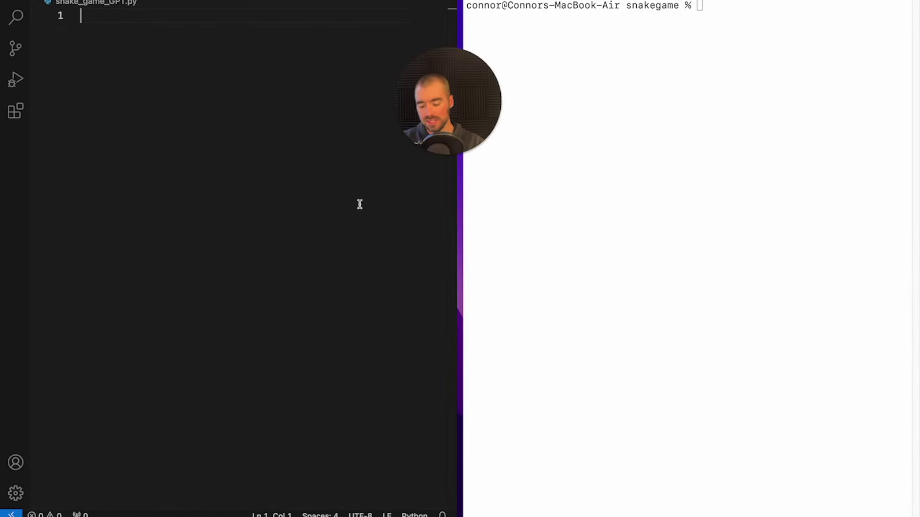
- Paste ChatGPT's code into snake_game_GPT.py and run python3 snake_game_GPT.py
key("super+v")
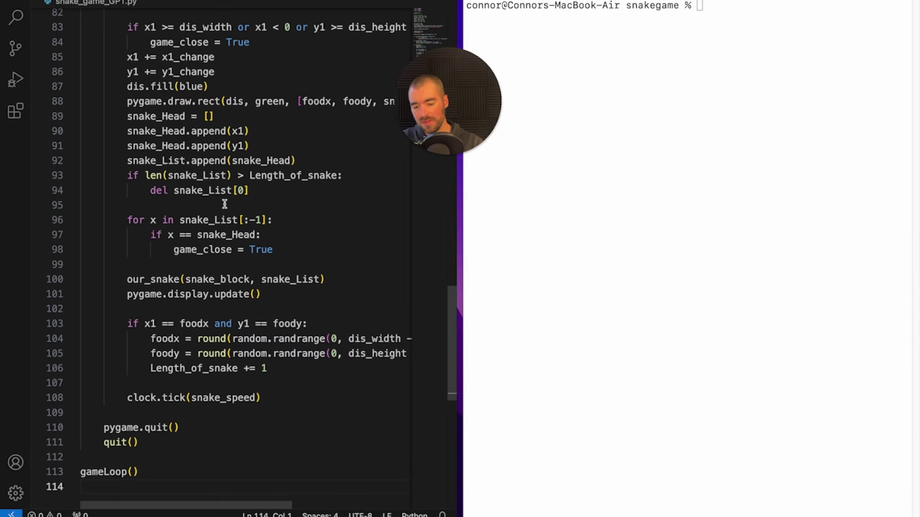
left_click(712, 63)
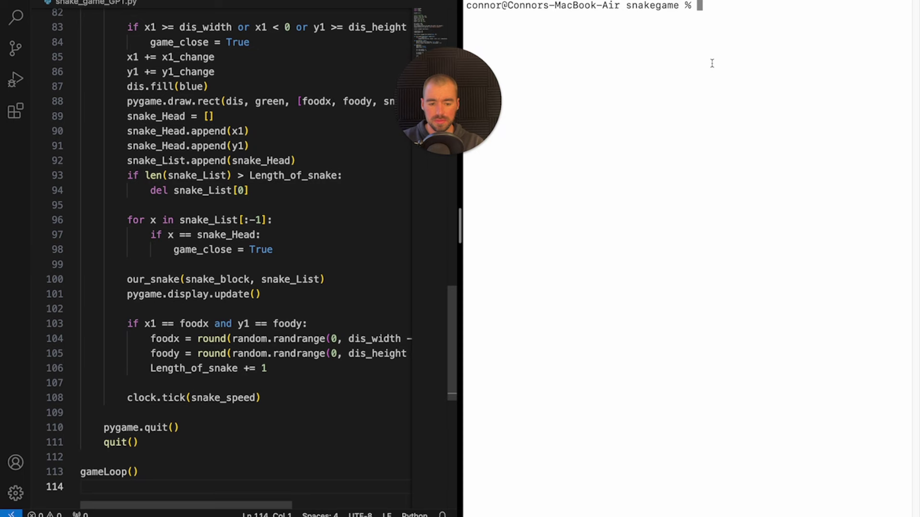
type("python3 ")
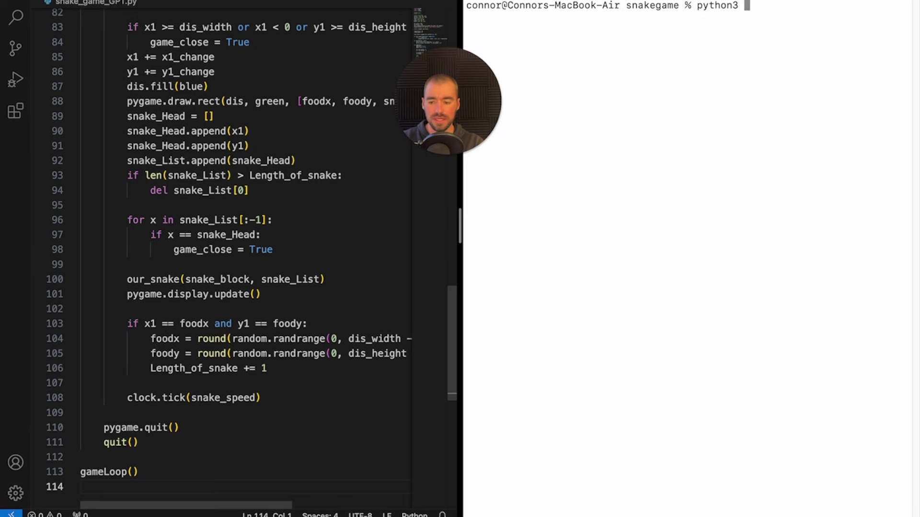
type("snake_game")
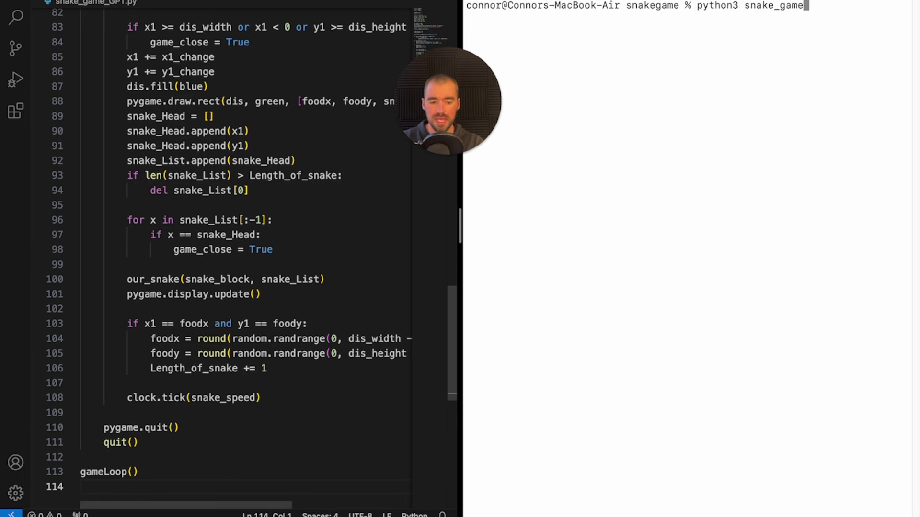
type("_GPT.py")
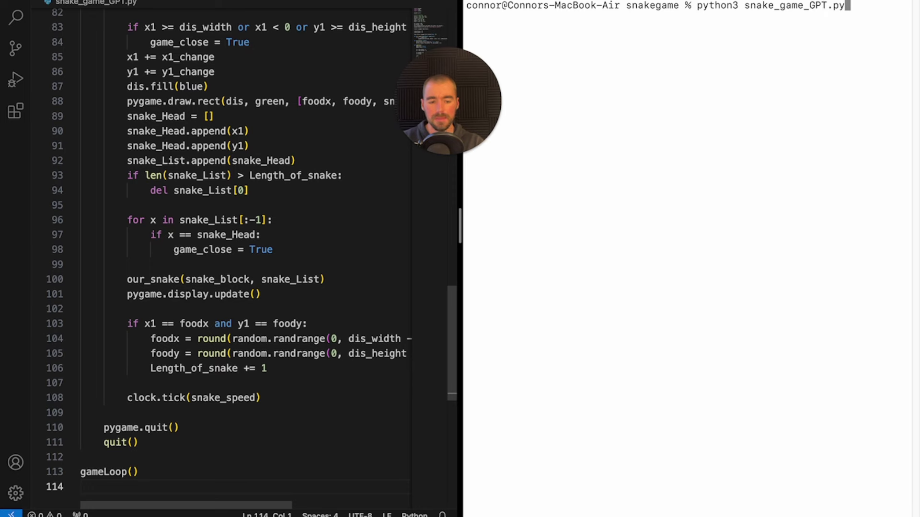
key("Return")
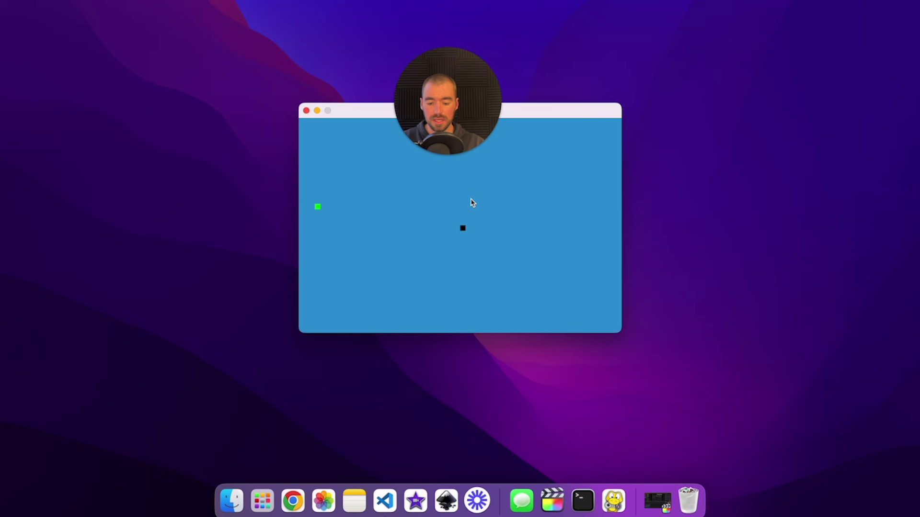
- Turn the snake right into the green food in the game window
left_click(430, 216)
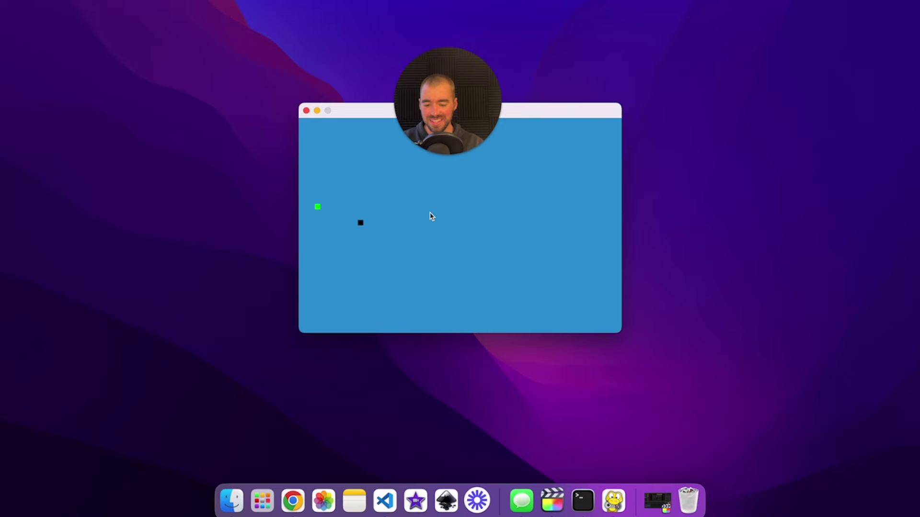
key("Right")
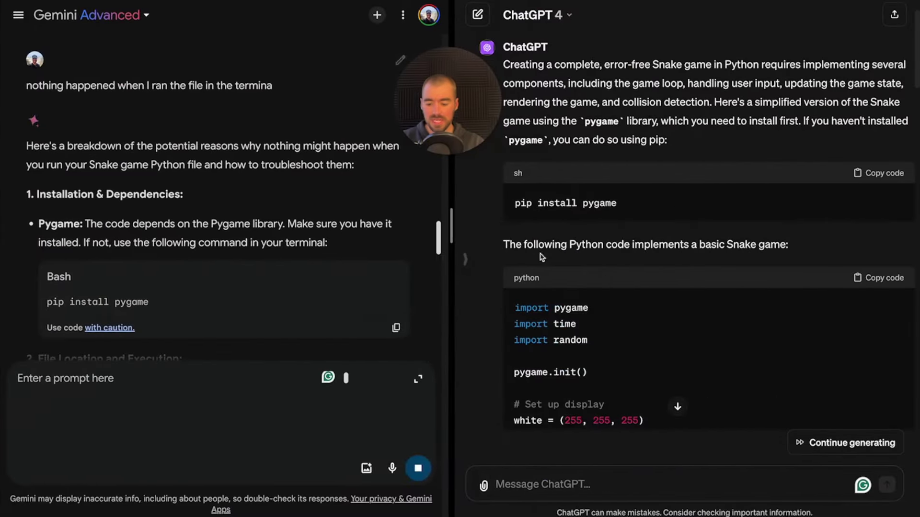
- Review Gemini's reply and select snake_game in its example run command
scroll(319, 276, "down", 3)
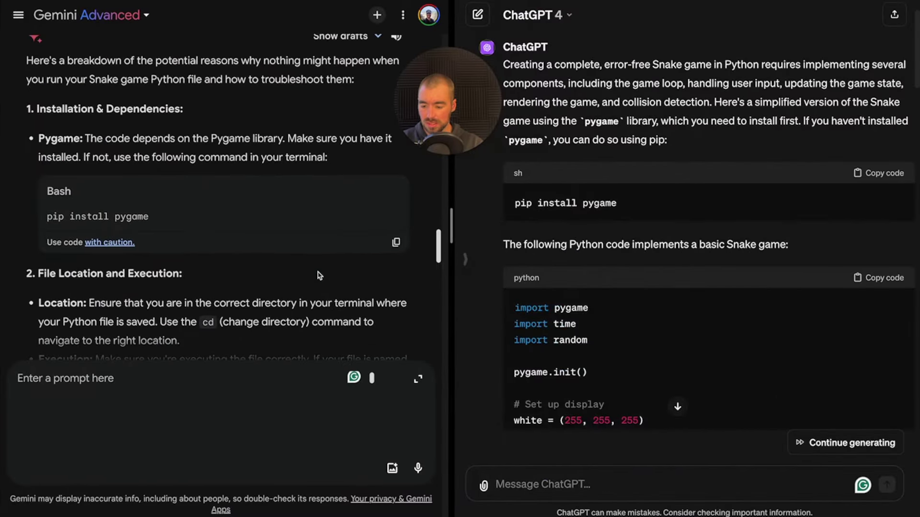
scroll(319, 276, "up", 2)
scroll(320, 276, "up", 3)
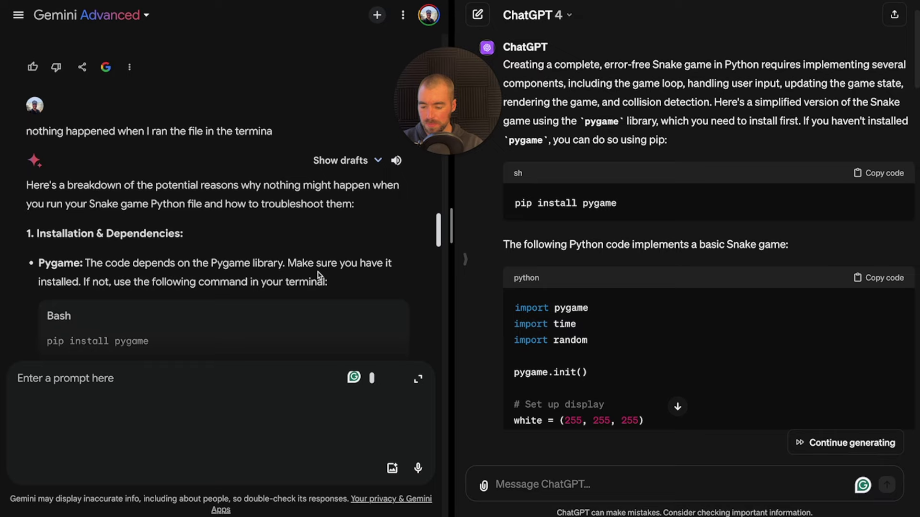
scroll(318, 274, "down", 10)
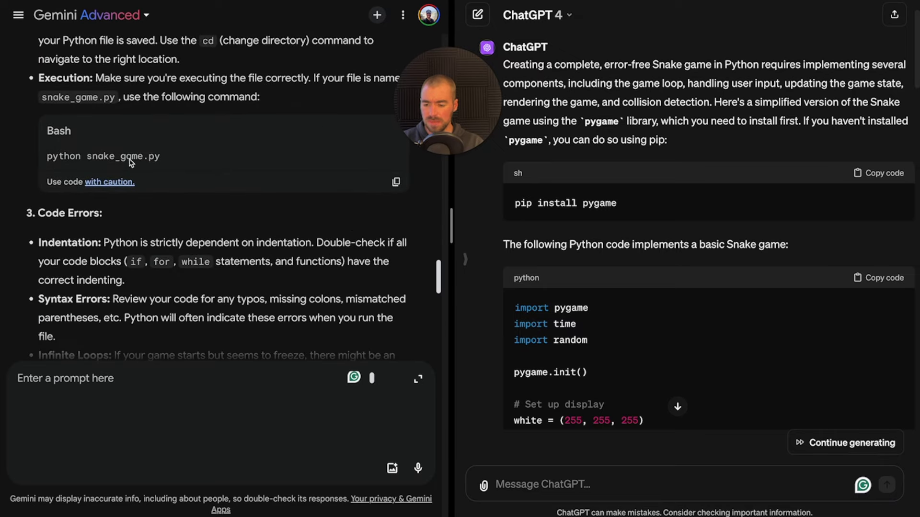
double_click(94, 158)
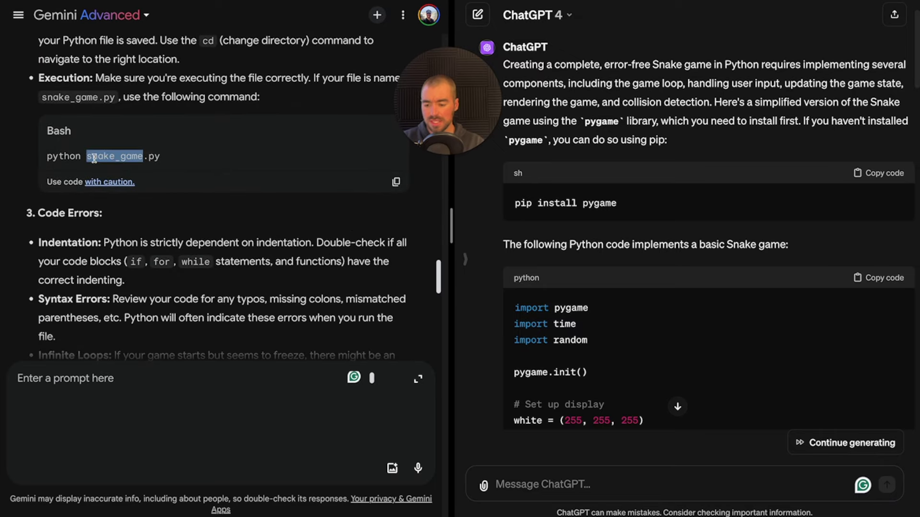
left_click(214, 144)
- Scroll through the rest of Gemini's snake code and troubleshooting explanation
scroll(257, 206, "down", 6)
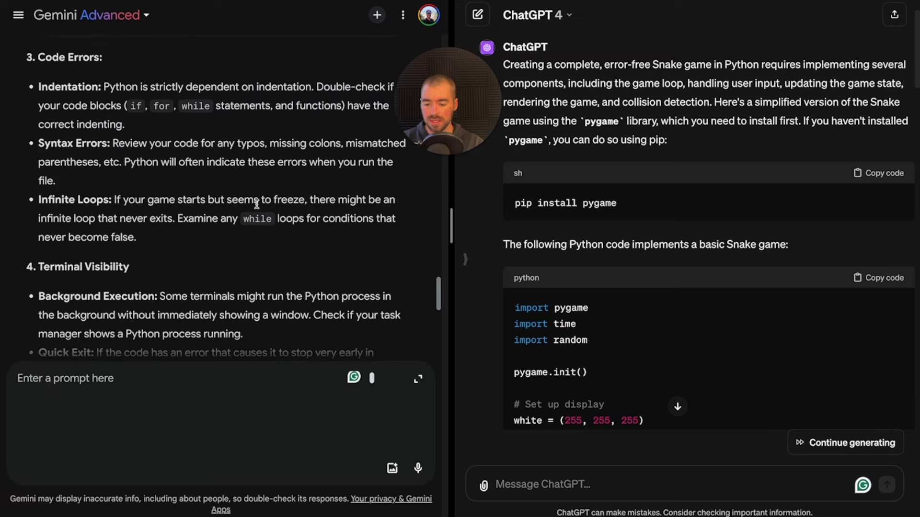
scroll(257, 205, "down", 5)
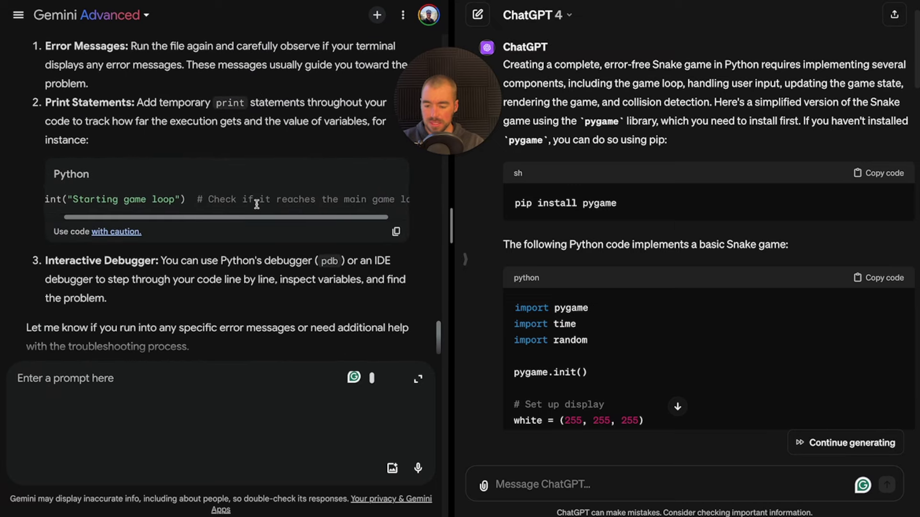
scroll(257, 205, "left", 2)
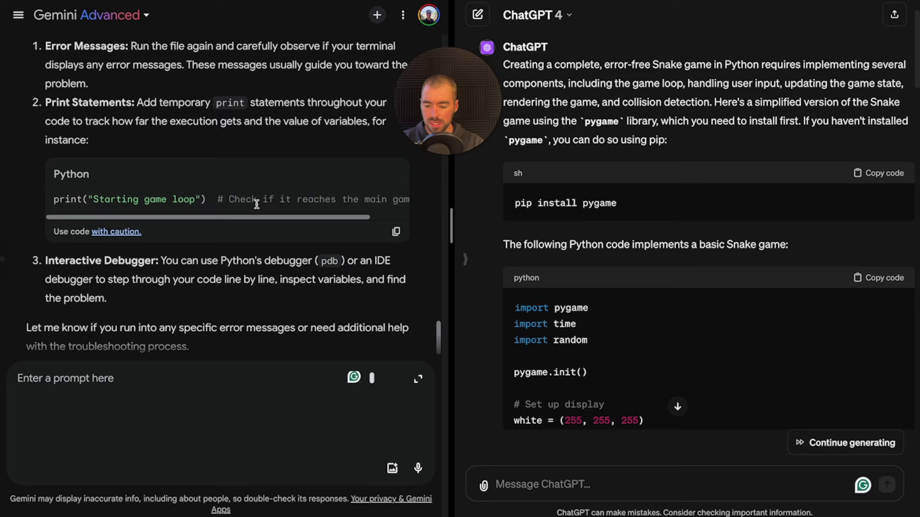
scroll(287, 263, "up", 10)
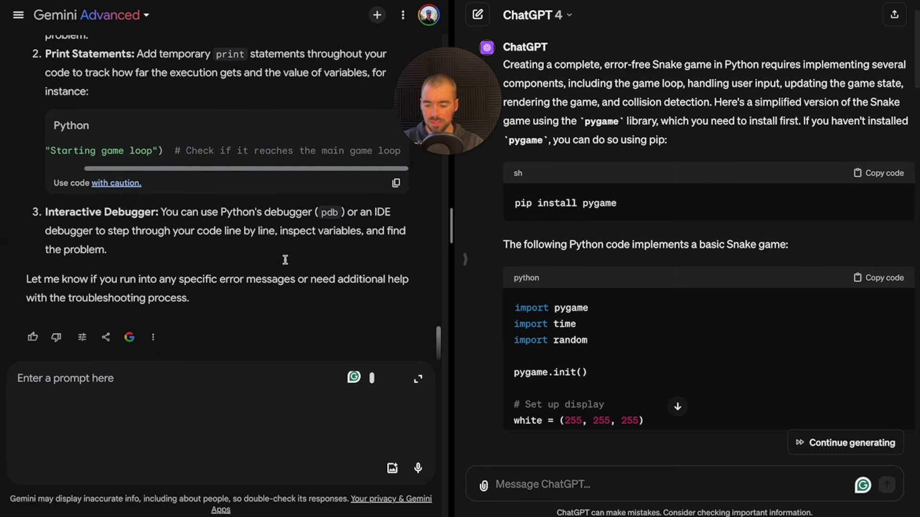
scroll(287, 264, "up", 1)
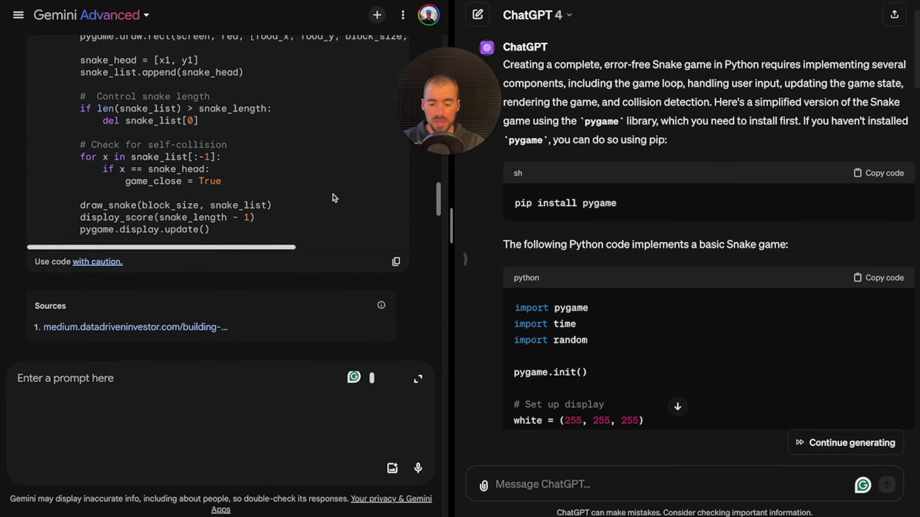
scroll(197, 121, "up", 10)
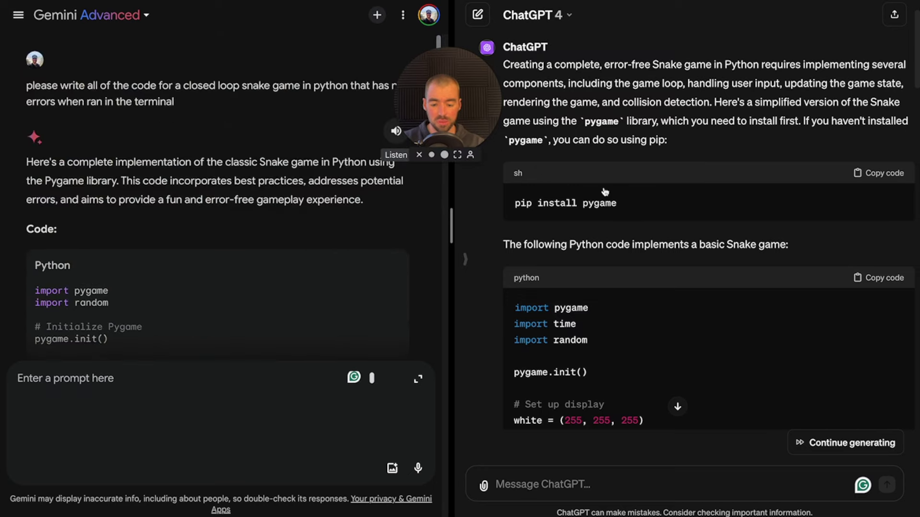
scroll(190, 216, "down", 15)
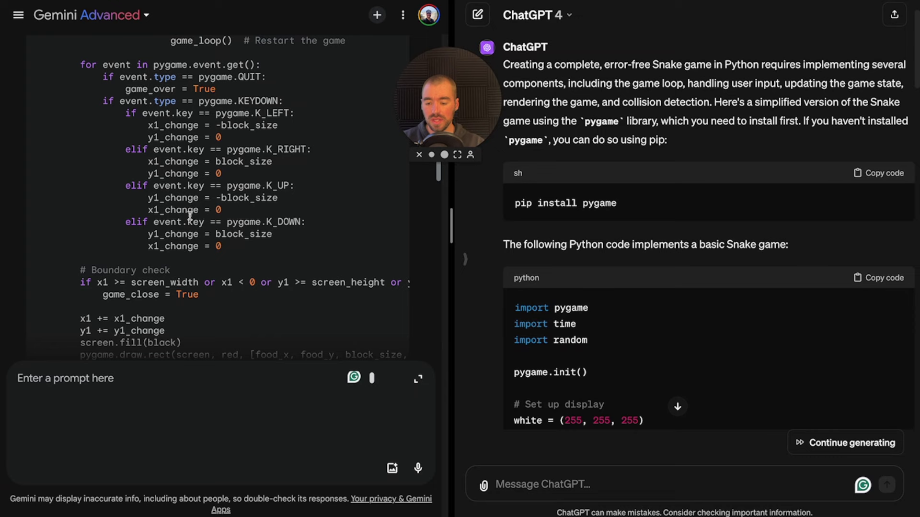
scroll(191, 216, "up", 10)
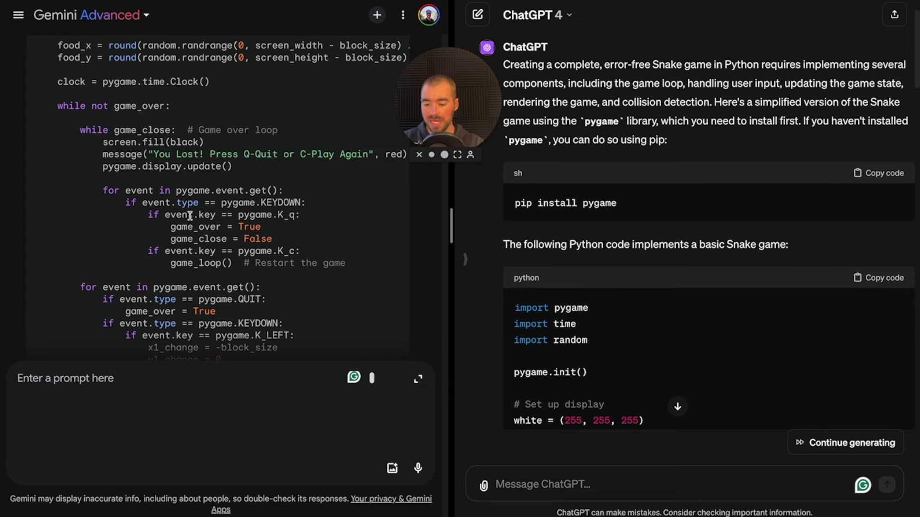
scroll(190, 218, "down", 10)
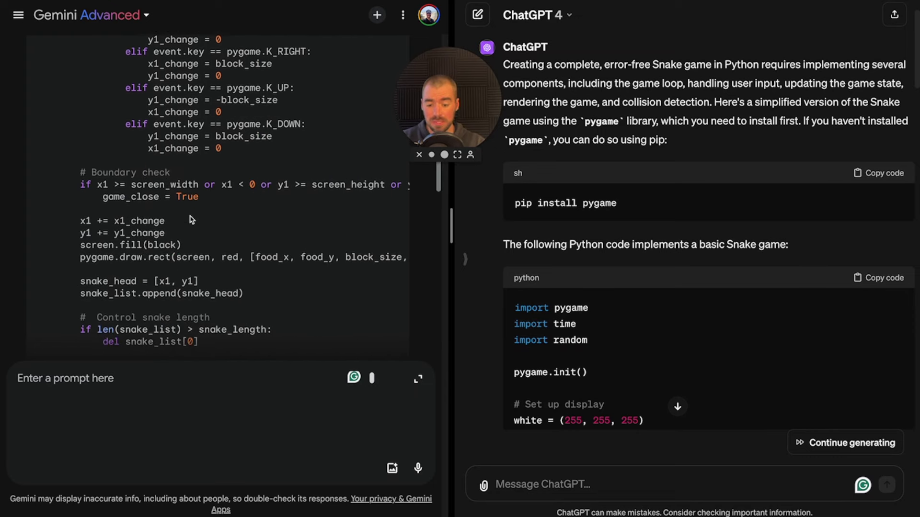
scroll(190, 219, "down", 15)
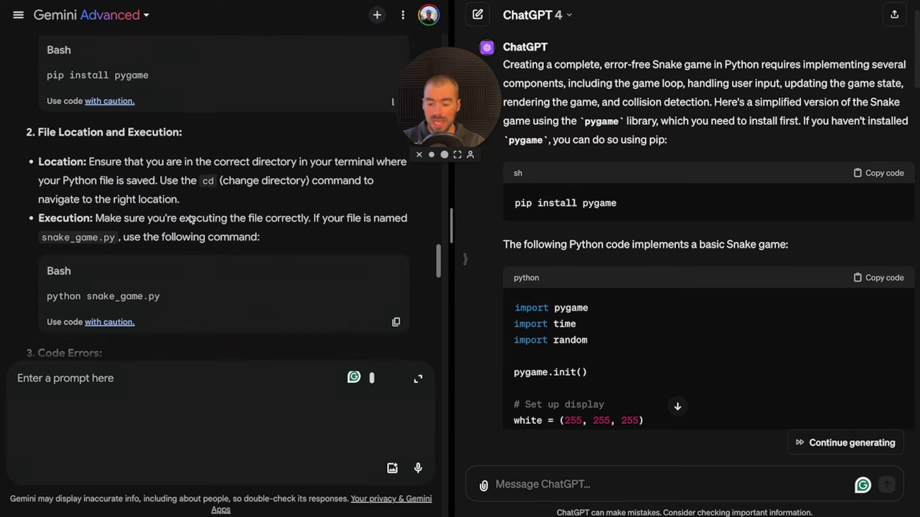
scroll(191, 219, "down", 5)
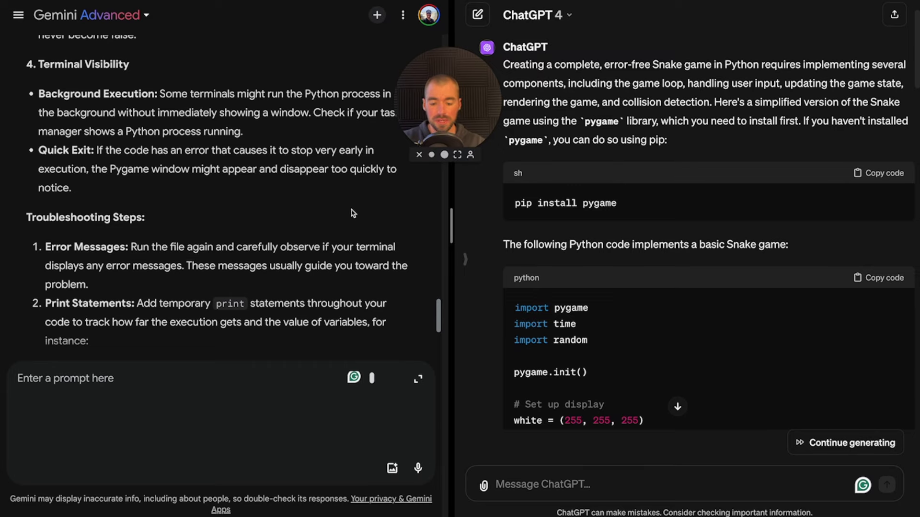
scroll(353, 213, "up", 20)
scroll(353, 213, "down", 20)
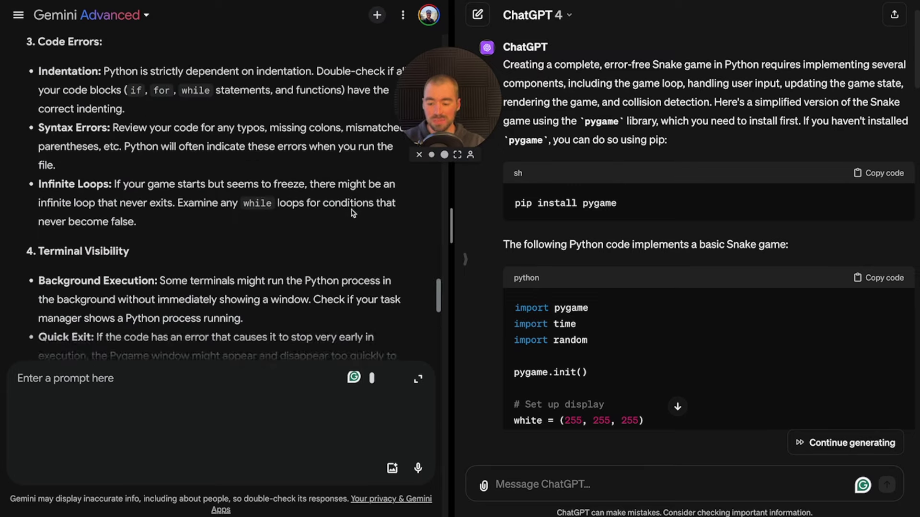
scroll(353, 213, "up", 15)
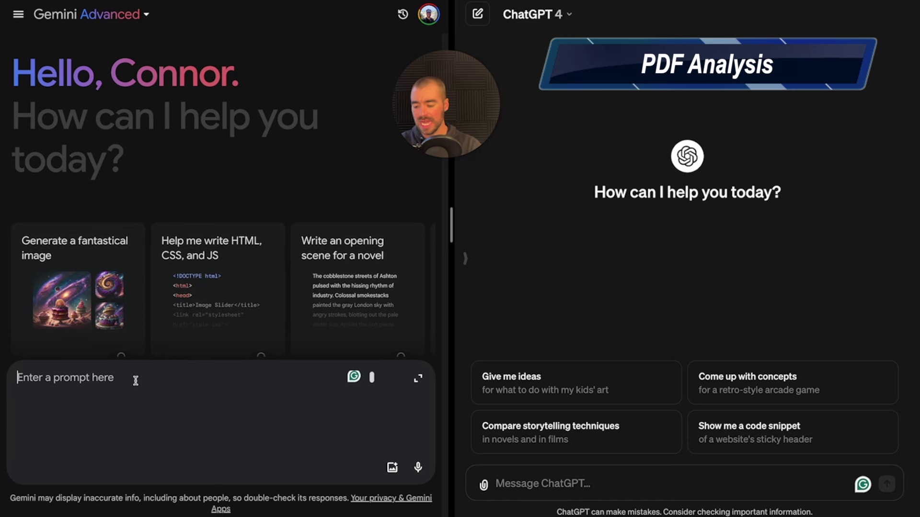
type("@")
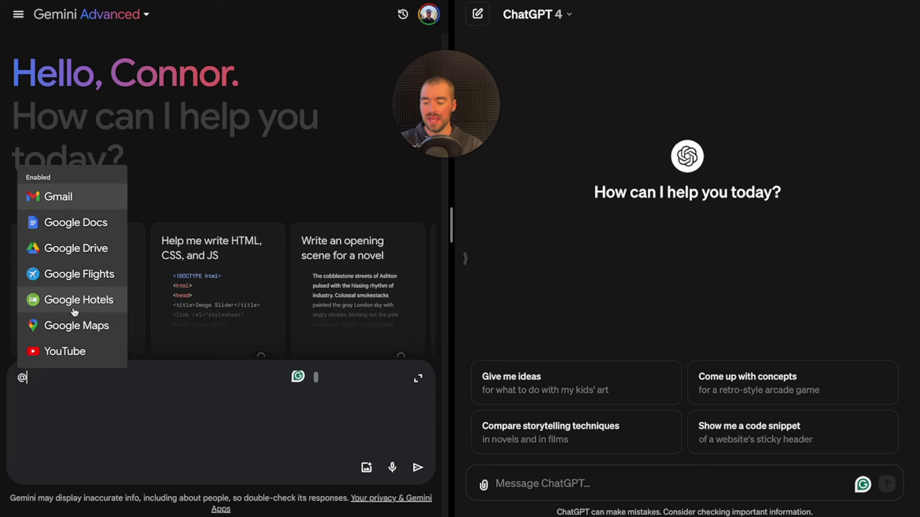
left_click(78, 252)
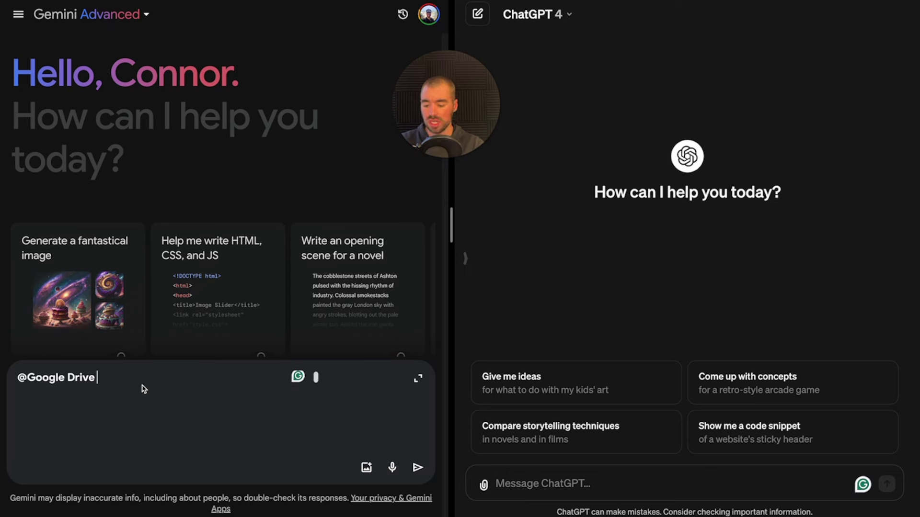
type("please summar")
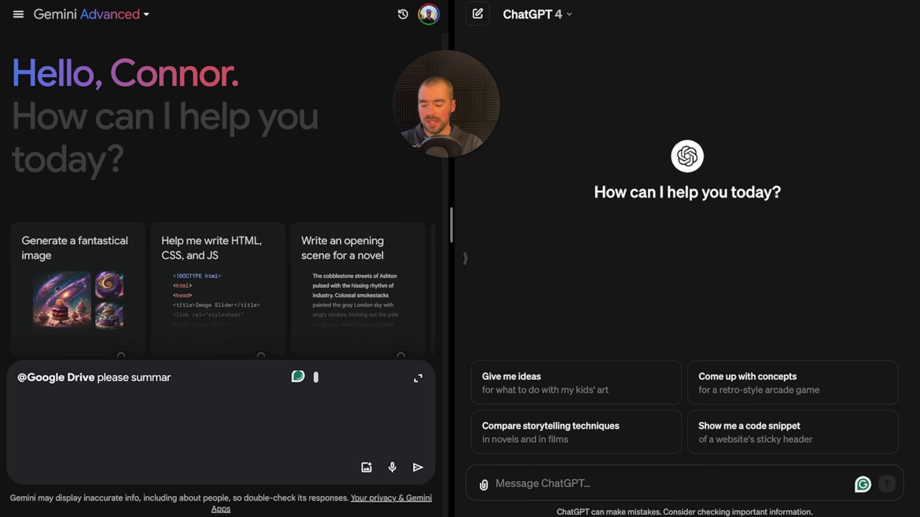
type("ize the ")
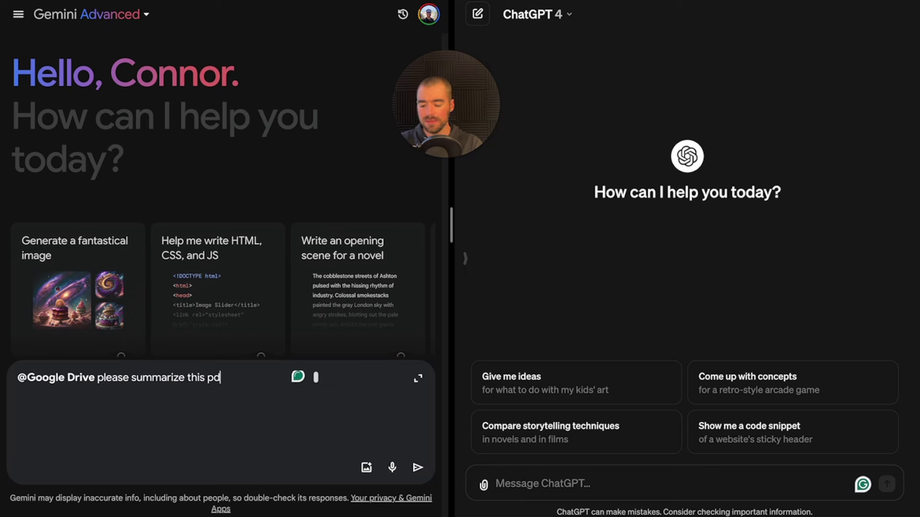
type(" pdf and provide ")
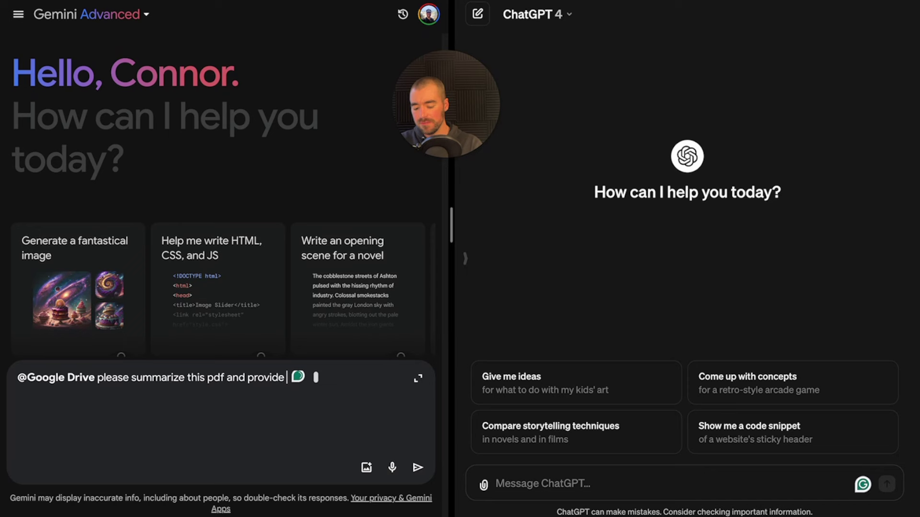
type("5 key insight")
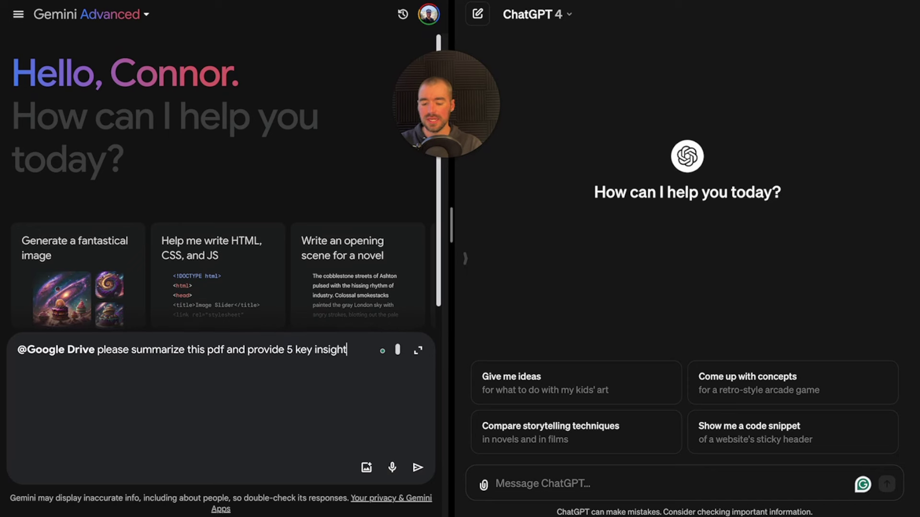
type("s \"")
type("NewFutureOfWork_Report2023")
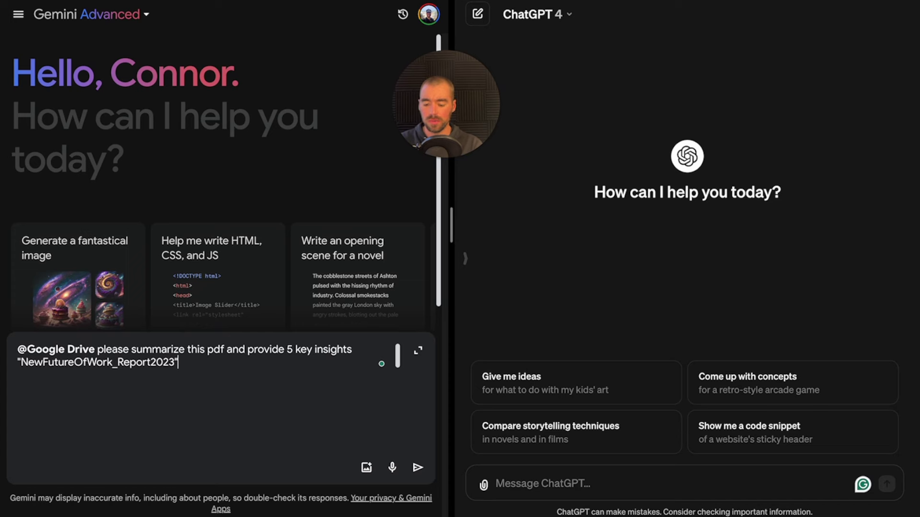
key("Return")
left_click(589, 480)
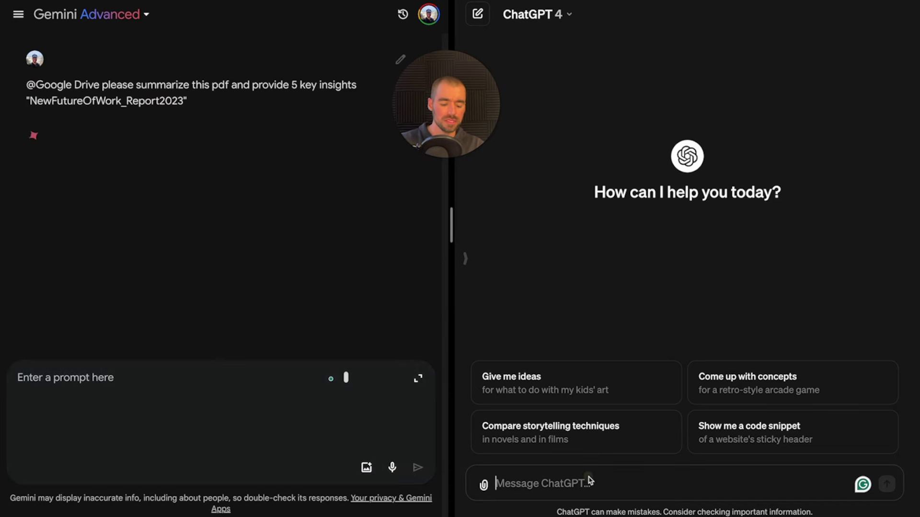
- Attach NewFutureOfWork_Report2023 (1).pdf in ChatGPT and write 'please summarize this pdf and provide 5 key insights'
left_click(484, 485)
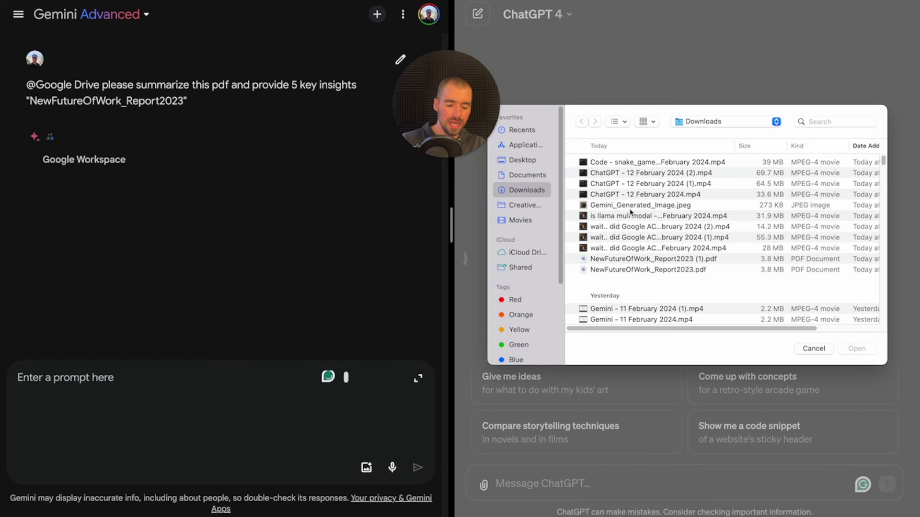
left_click(642, 259)
key("Return")
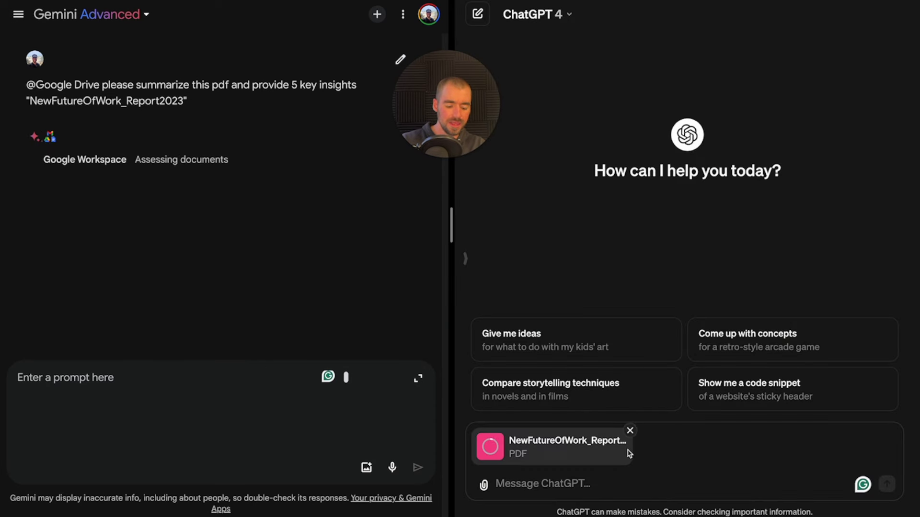
left_click(625, 485)
type("please ")
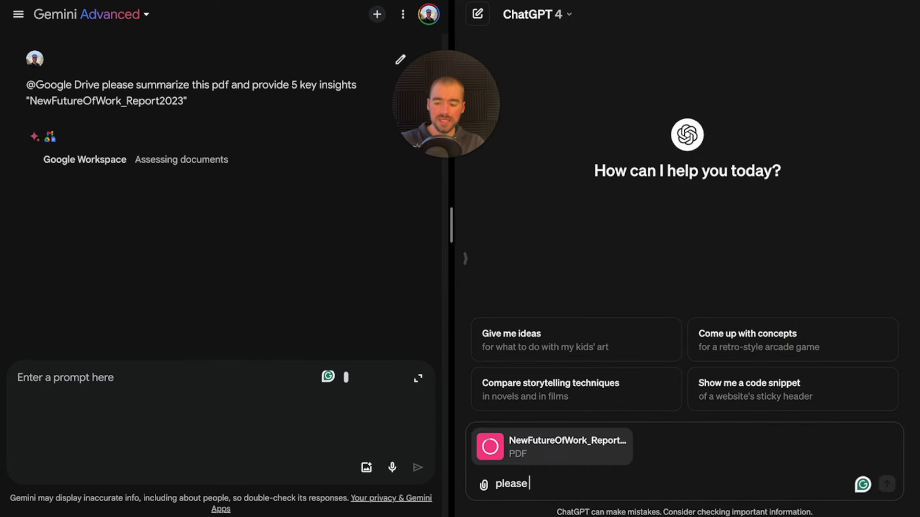
type("summarize th")
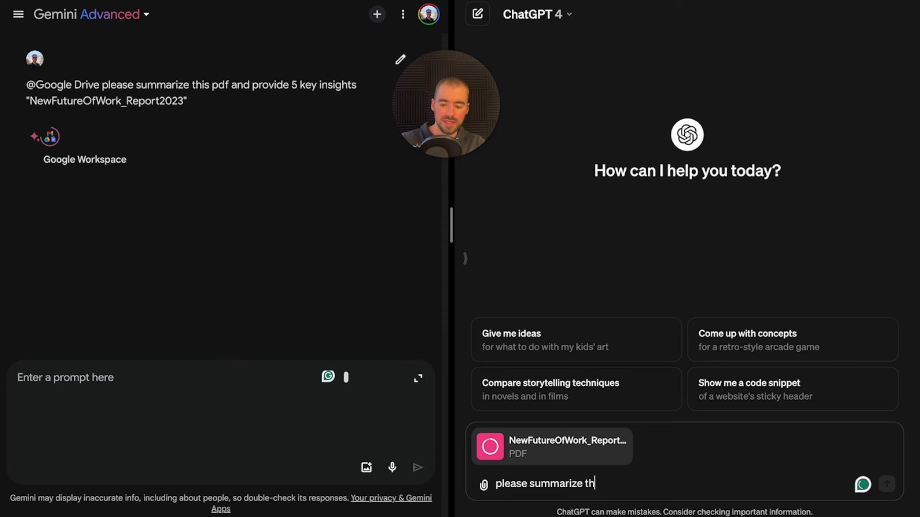
type("is pdf and prov")
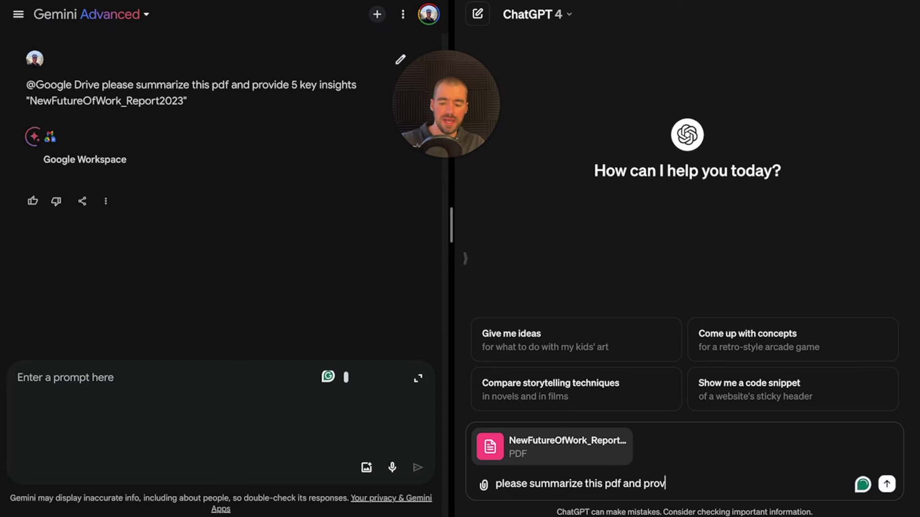
type("ide 5 k")
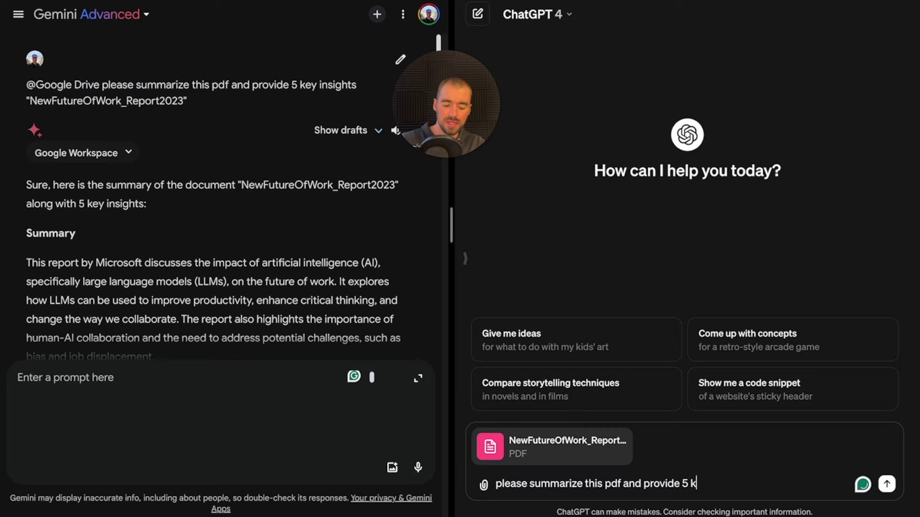
type("ey insights")
- Send the PDF summary request to ChatGPT and scroll through both summaries
key("Return")
scroll(259, 272, "down", 3)
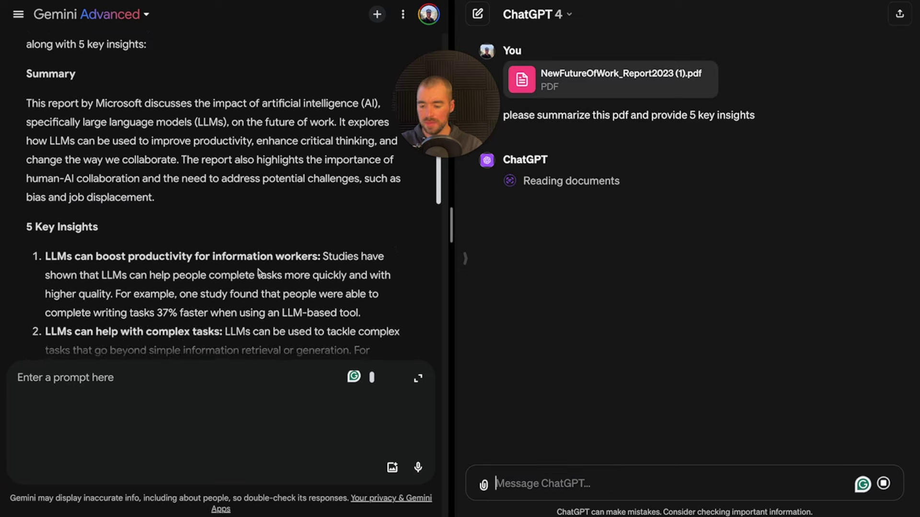
scroll(259, 272, "down", 3)
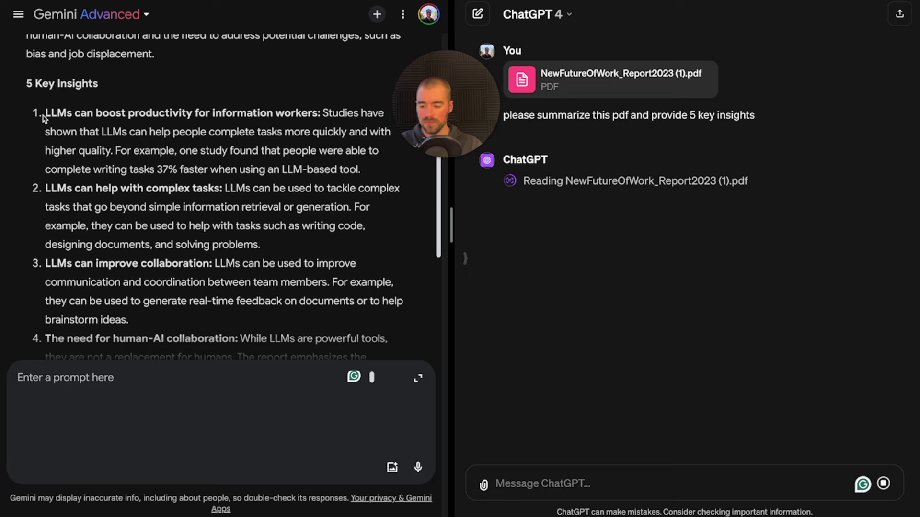
left_click_drag(44, 113, 321, 113)
scroll(320, 113, "down", 1)
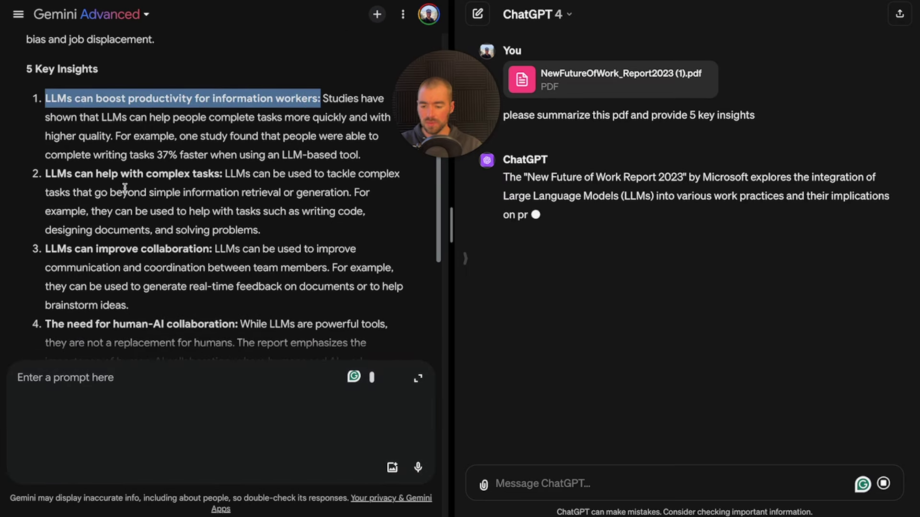
scroll(124, 188, "down", 2)
- Highlight insight headings in Gemini's summary, including 'Addressing the challenges of AI'
left_click_drag(75, 175, 198, 173)
scroll(144, 206, "down", 2)
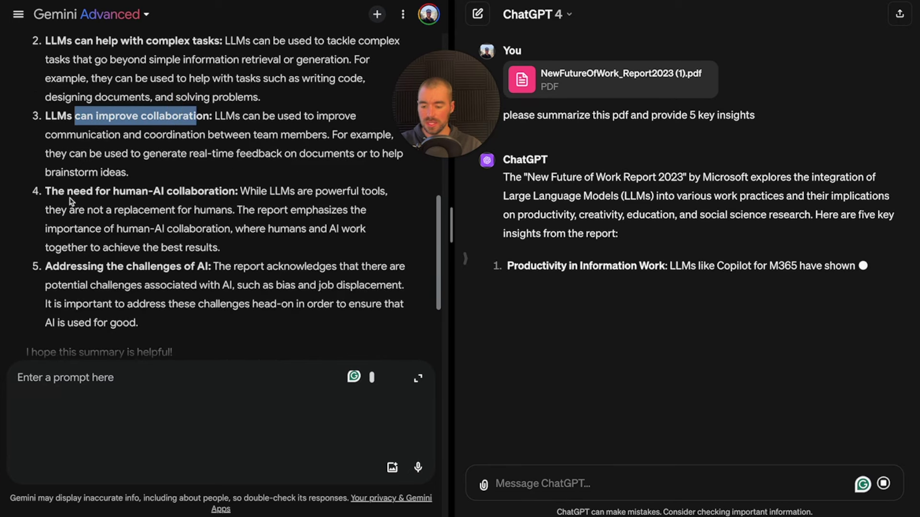
left_click_drag(67, 191, 229, 191)
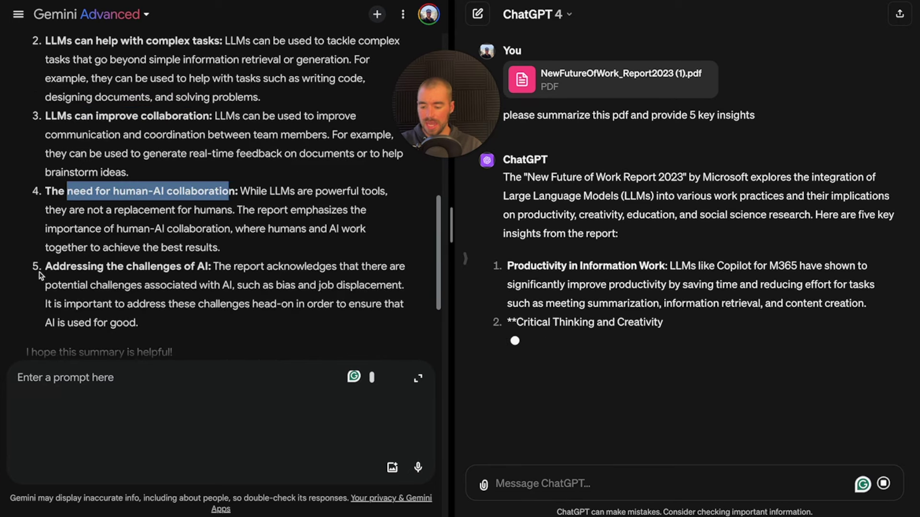
left_click_drag(45, 267, 200, 263)
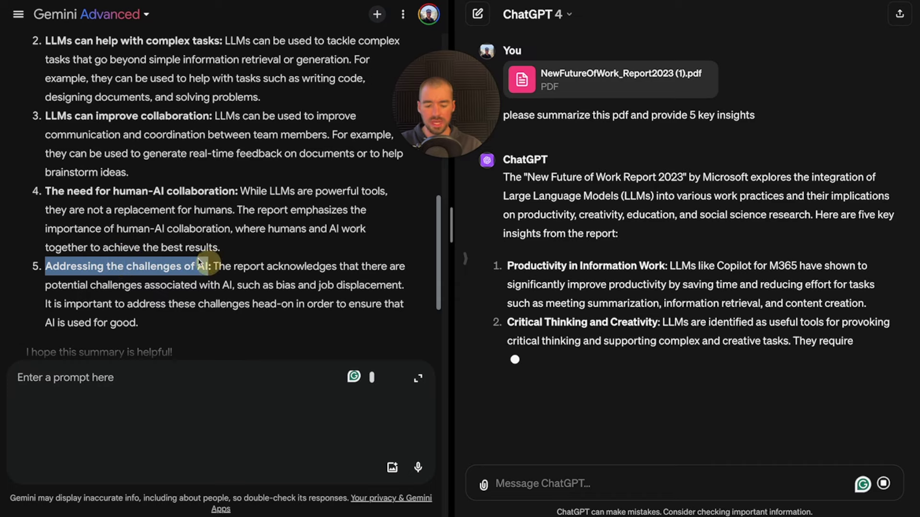
scroll(200, 263, "up", 3)
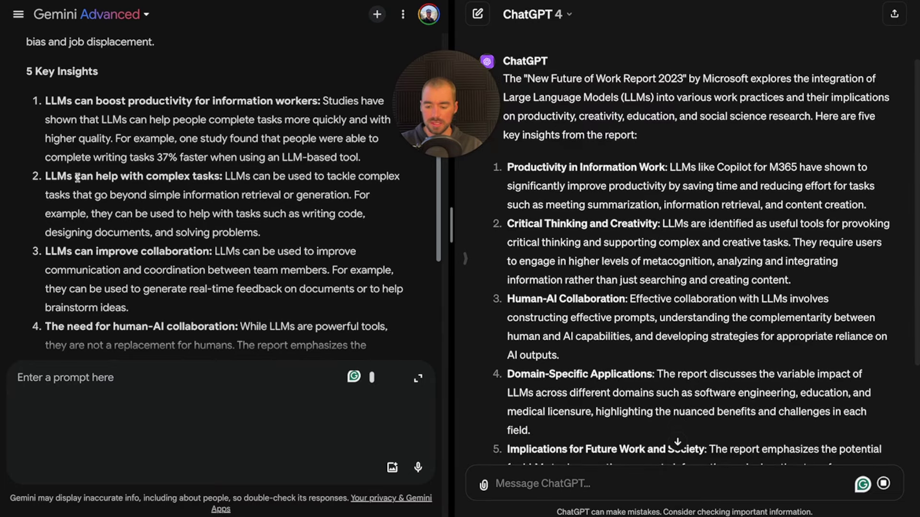
left_click_drag(78, 178, 214, 176)
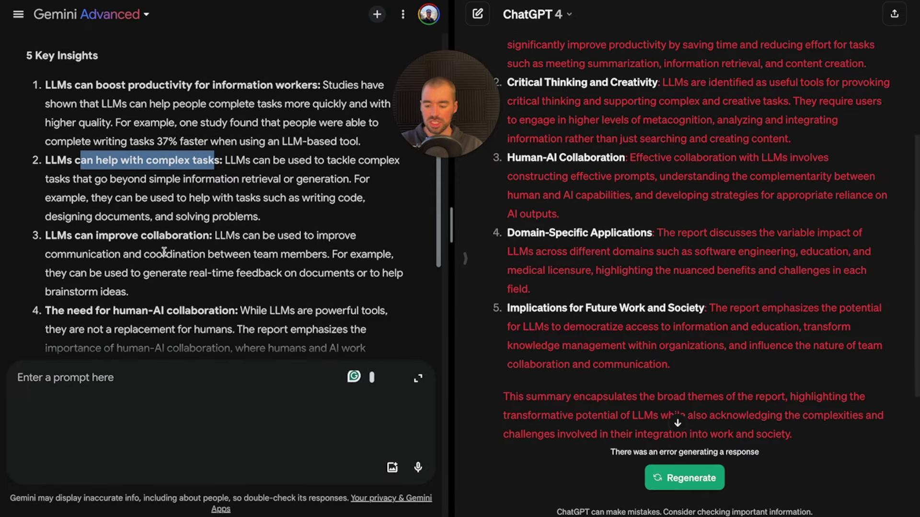
- Regenerate ChatGPT's failed summary of the report
scroll(794, 290, "down", 2)
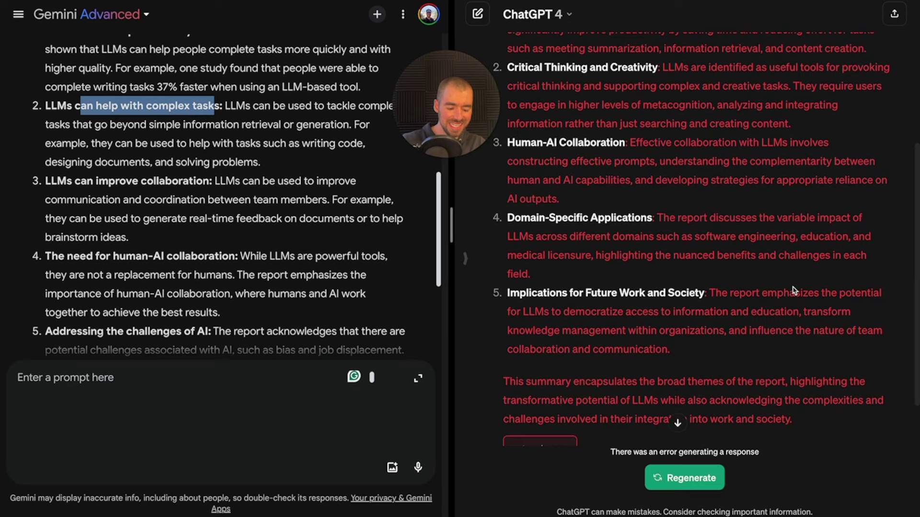
scroll(794, 291, "up", 1)
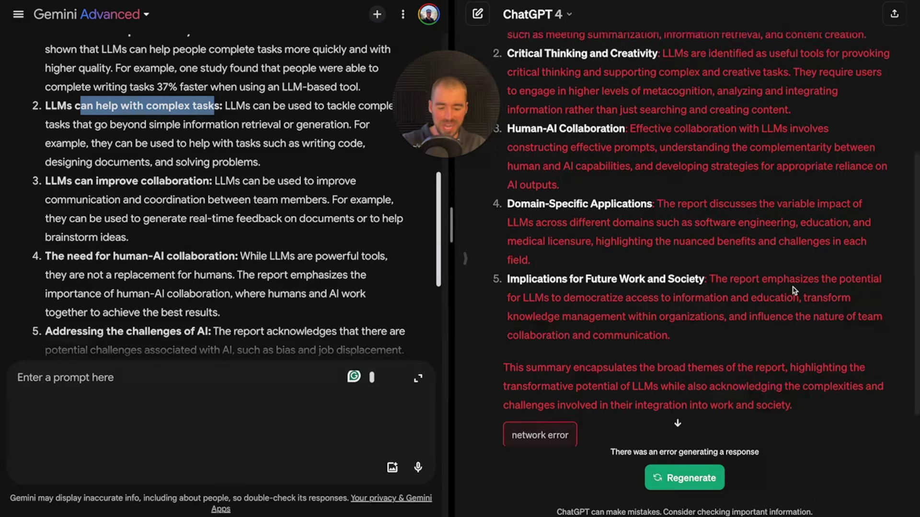
left_click(706, 482)
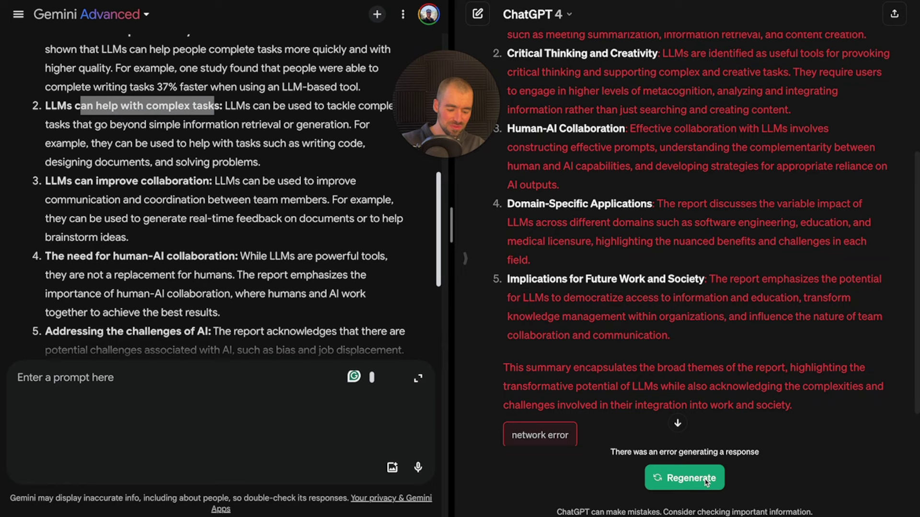
left_click(671, 480)
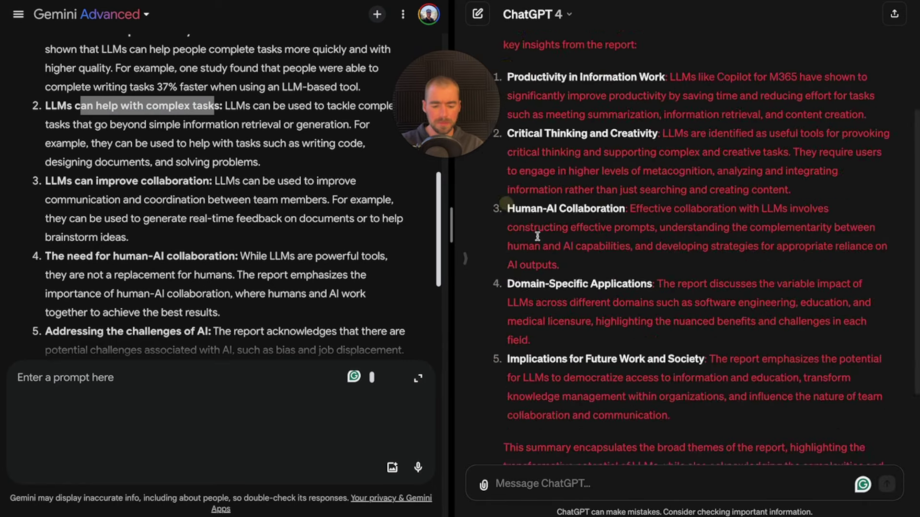
- Read through the regenerated ChatGPT summary alongside Gemini's summary
scroll(136, 206, "down", 4)
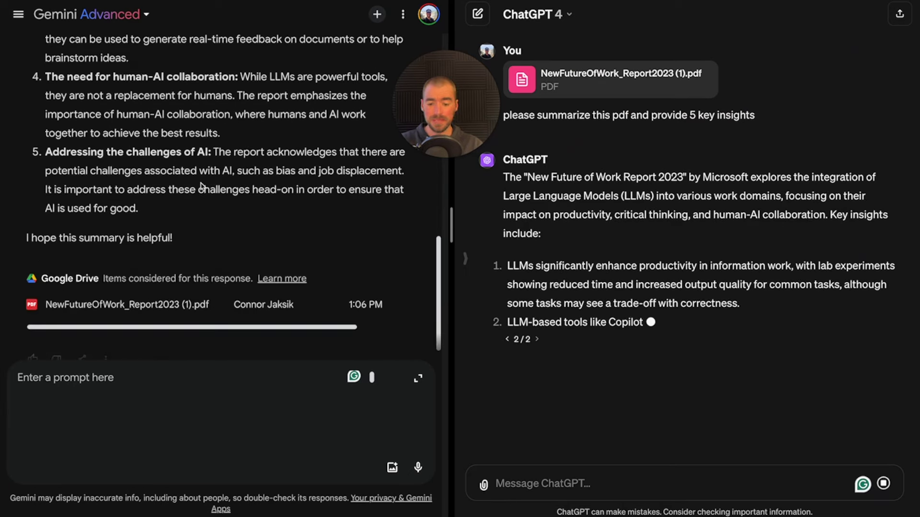
scroll(230, 174, "up", 5)
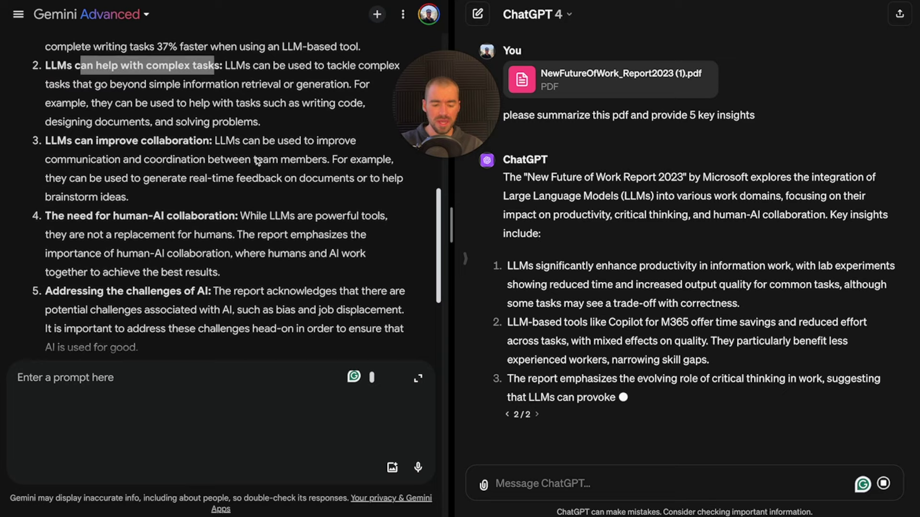
scroll(257, 163, "down", 2)
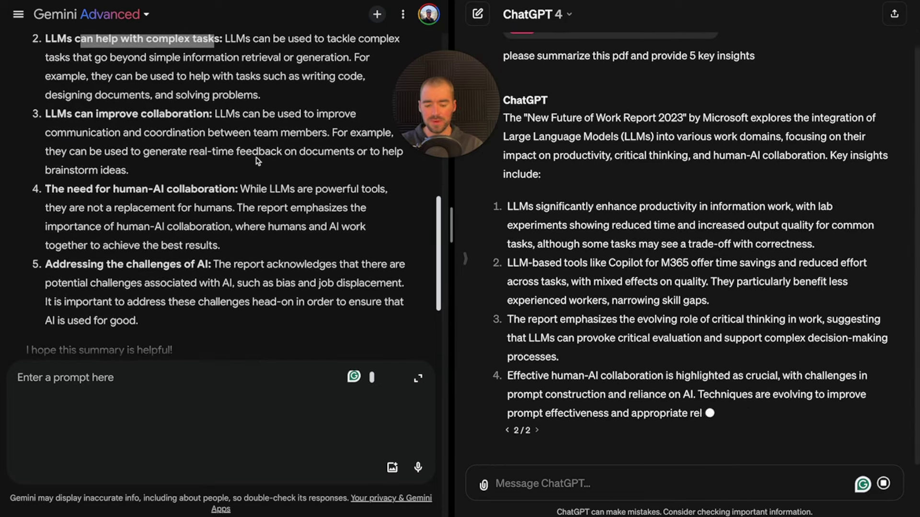
scroll(230, 191, "up", 3)
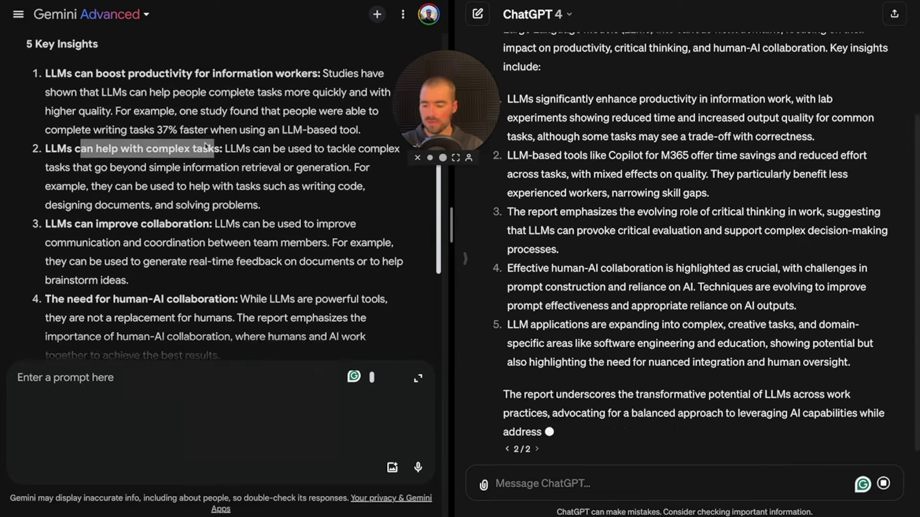
scroll(669, 207, "up", 1)
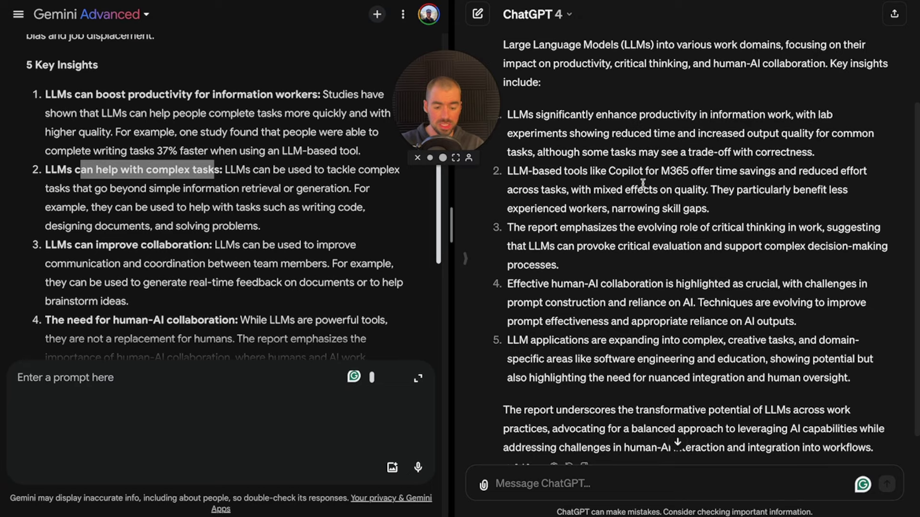
scroll(643, 184, "down", 1)
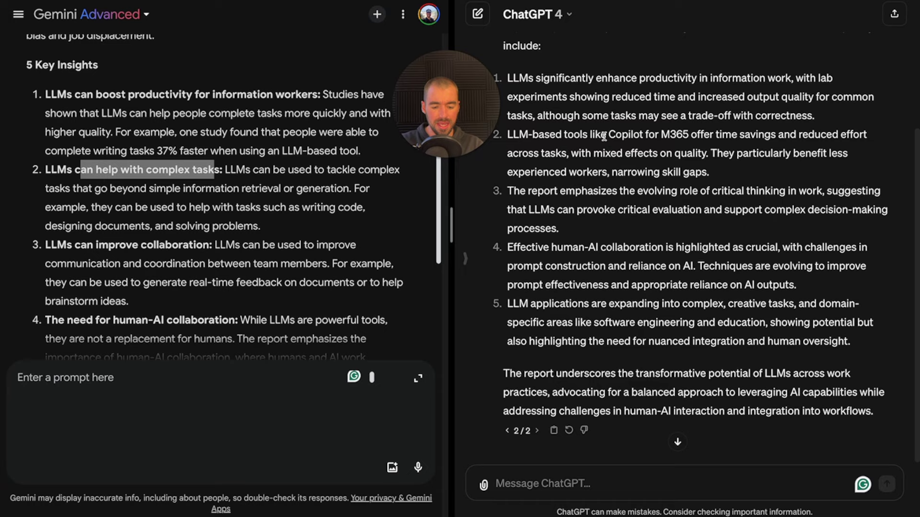
scroll(673, 177, "down", 1)
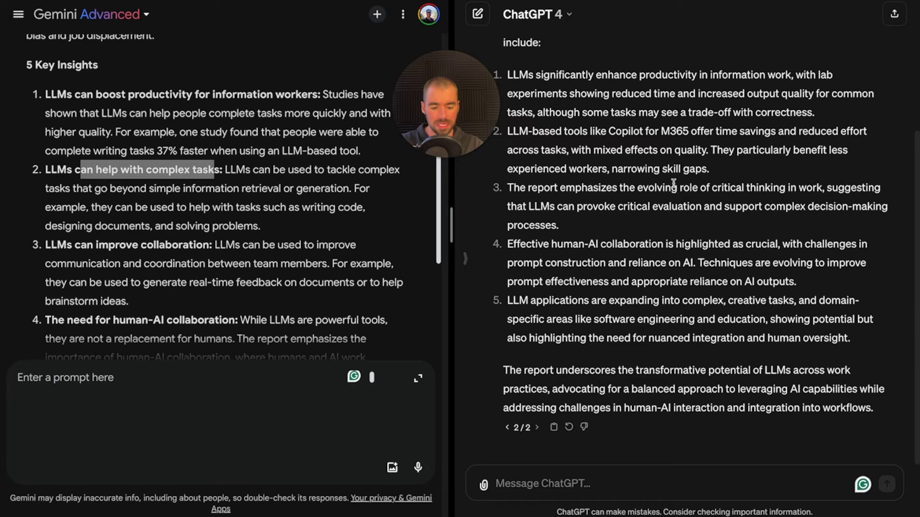
scroll(674, 183, "up", 1)
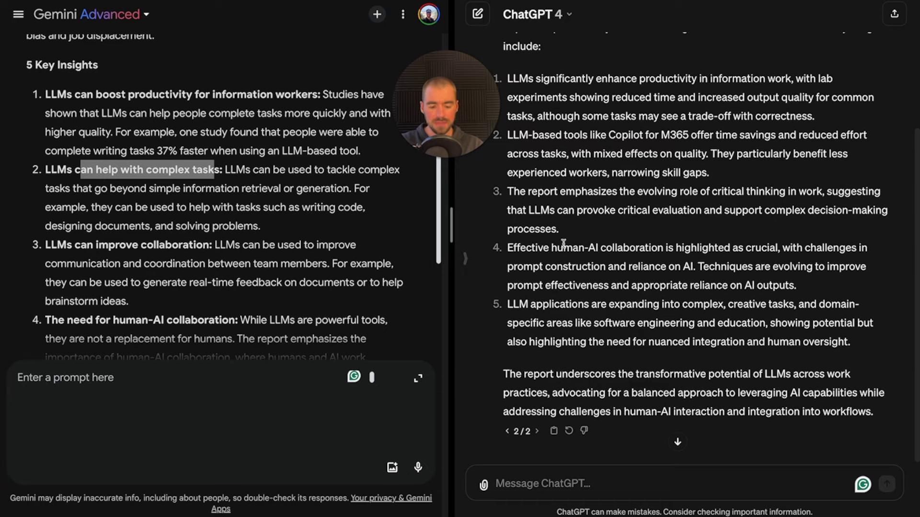
scroll(264, 207, "down", 3)
scroll(615, 370, "down", 1)
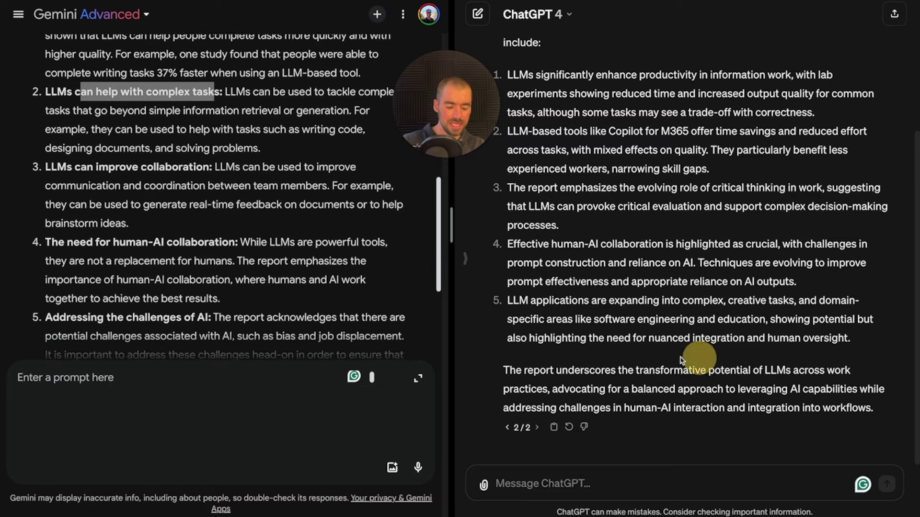
- Highlight the start of ChatGPT's closing paragraph, clear the selection, and keep comparing both summaries
left_click_drag(504, 370, 846, 386)
scroll(400, 308, "up", 3)
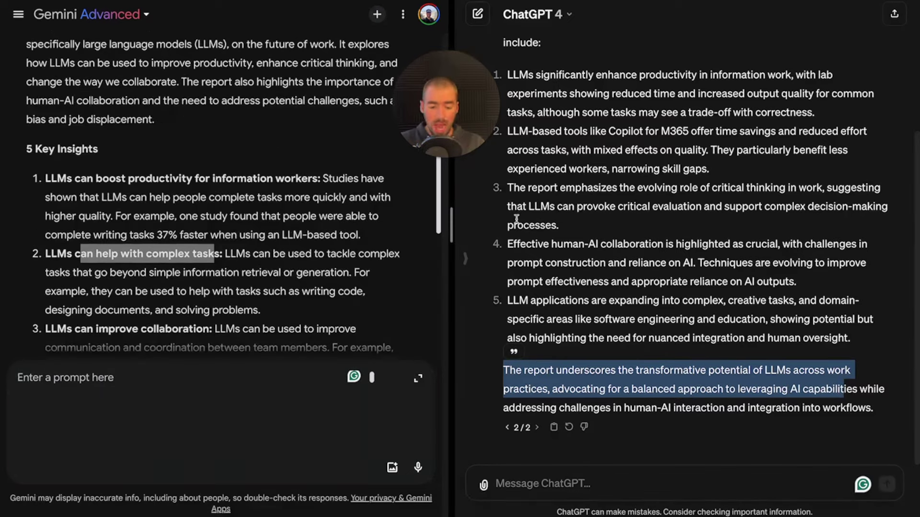
left_click(567, 203)
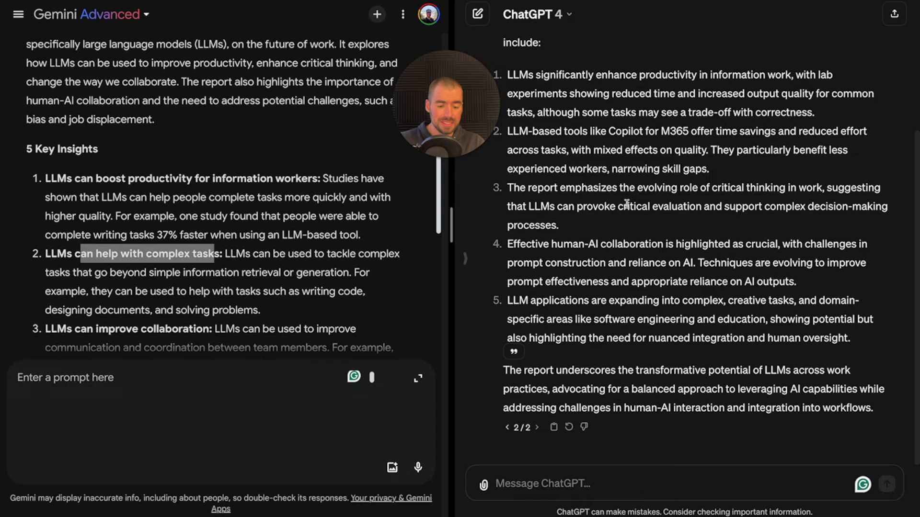
scroll(339, 159, "down", 1)
scroll(339, 159, "up", 2)
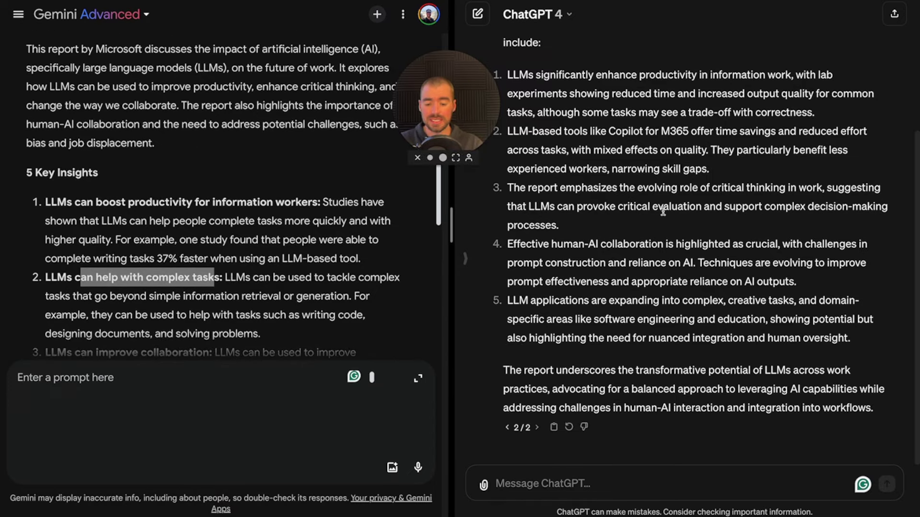
scroll(663, 211, "up", 1)
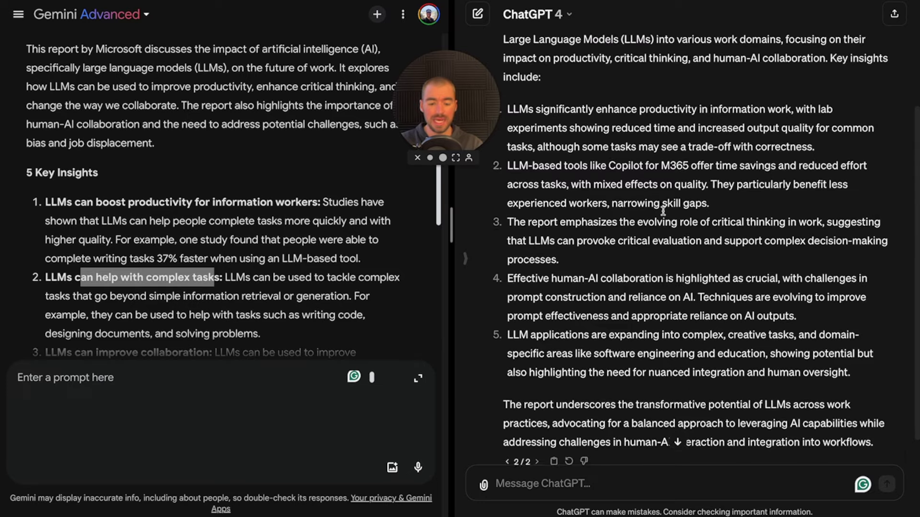
scroll(663, 211, "down", 1)
scroll(287, 204, "down", 7)
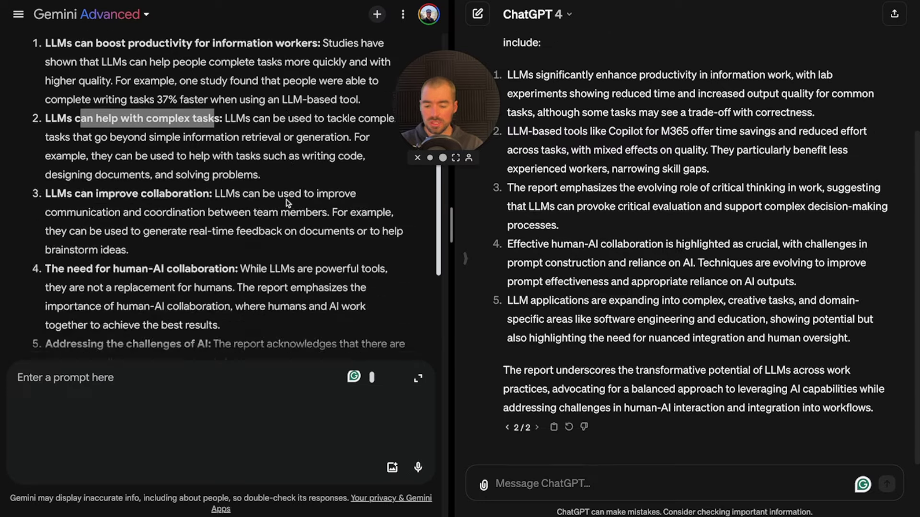
scroll(288, 203, "up", 2)
scroll(287, 203, "up", 3)
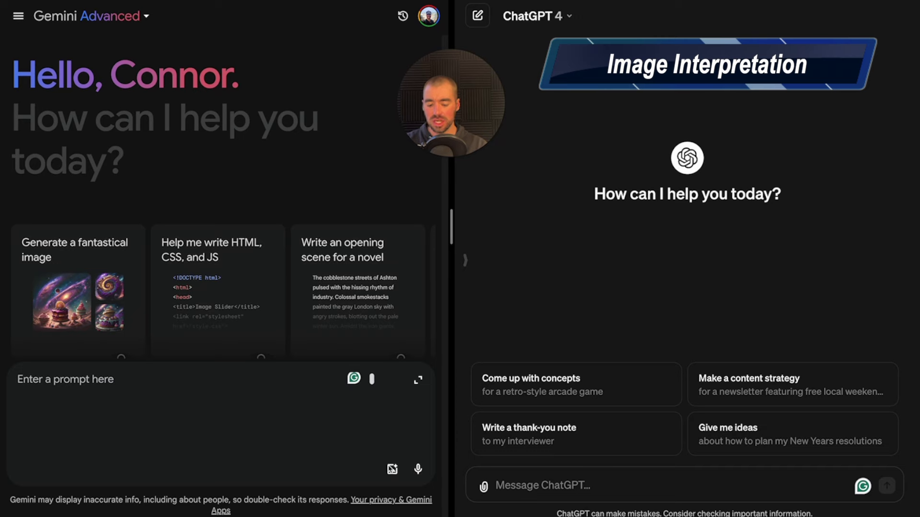
- Send the download (1).jpeg car photo to Gemini with the prompt 'describe this image'
left_click(392, 470)
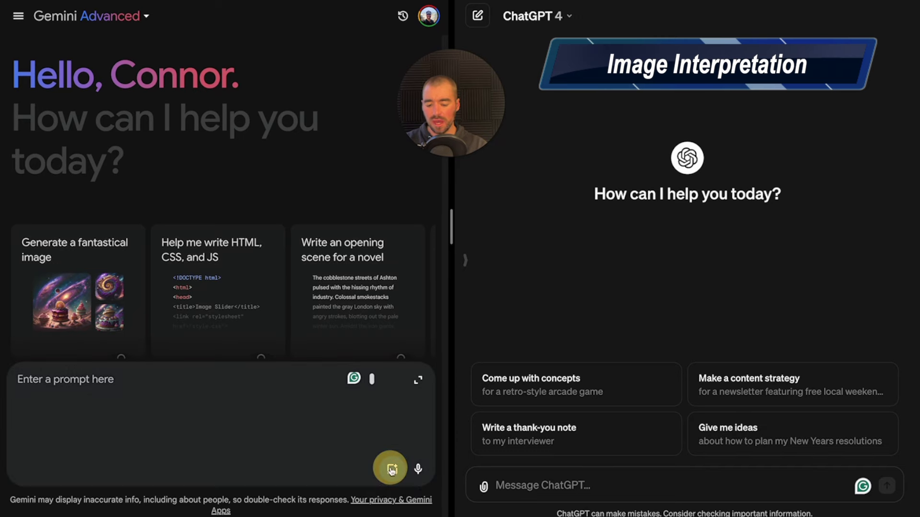
double_click(181, 165)
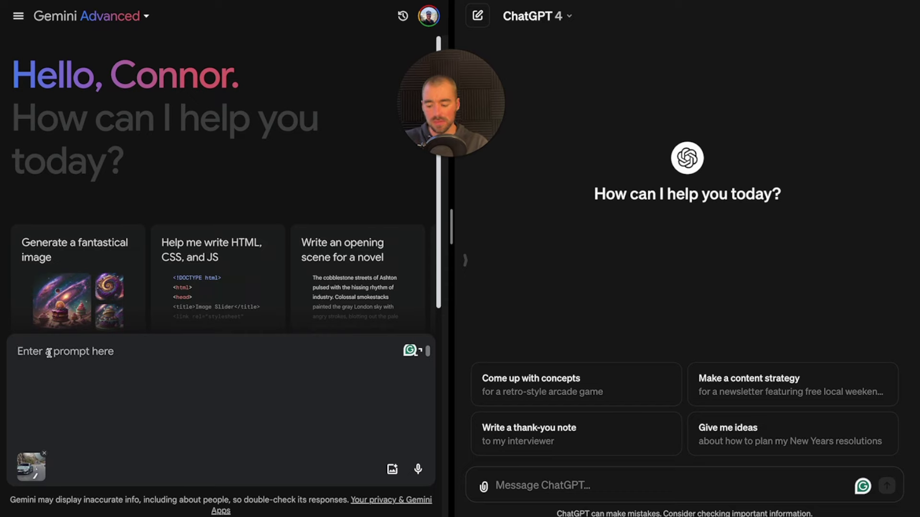
type("describe this image")
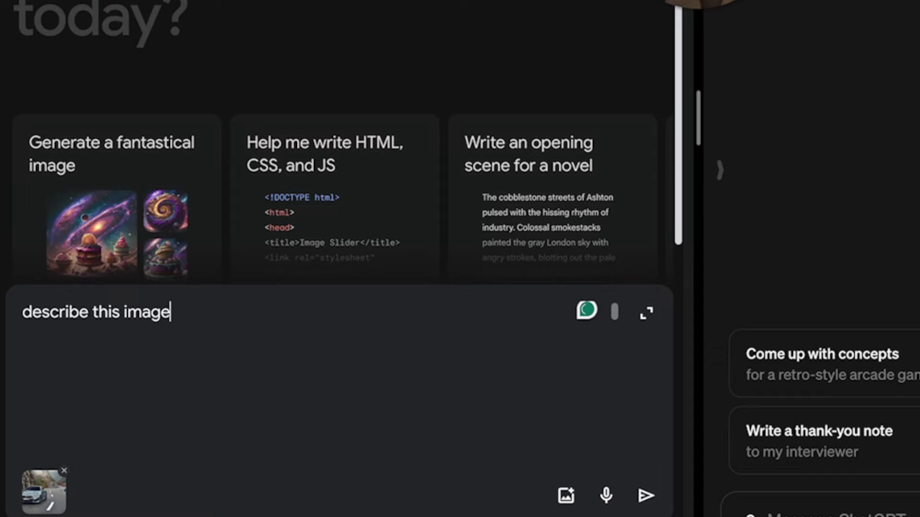
key("Return")
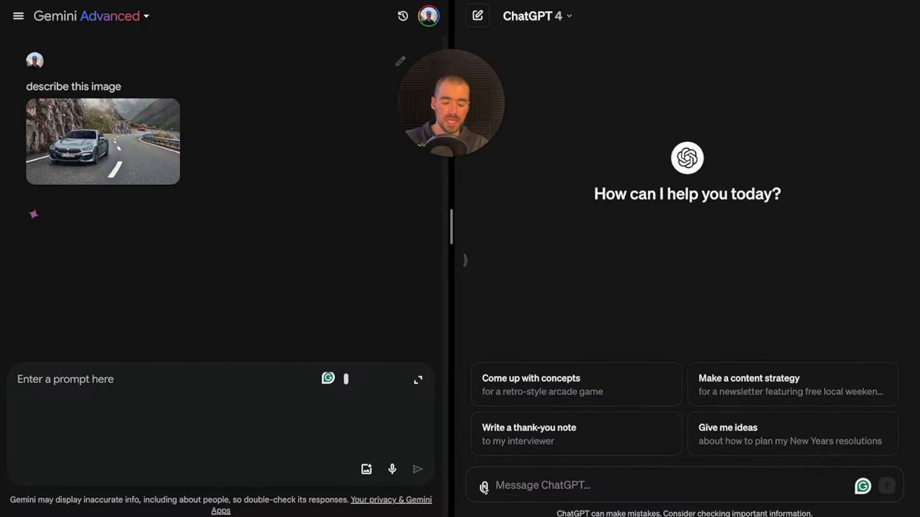
- Attach the same download (1).jpeg car photo to ChatGPT's message box
left_click(484, 487)
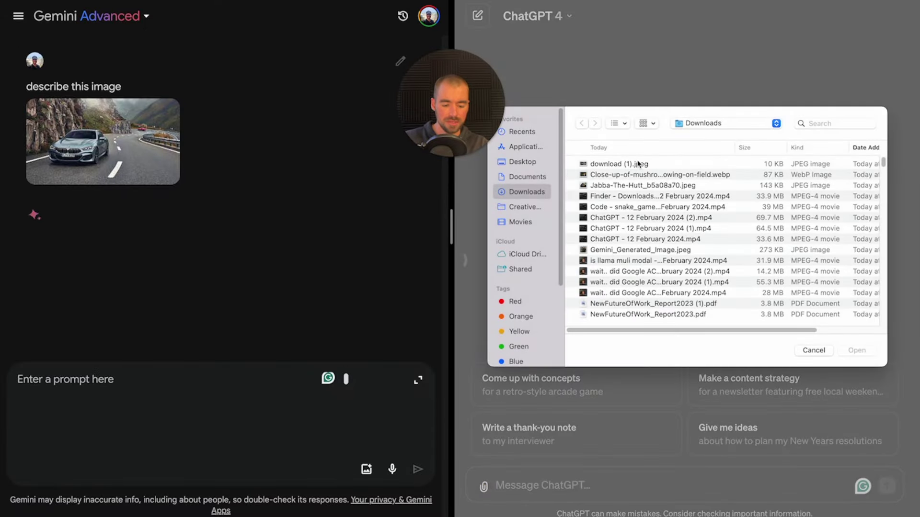
left_click(641, 164)
left_click(865, 354)
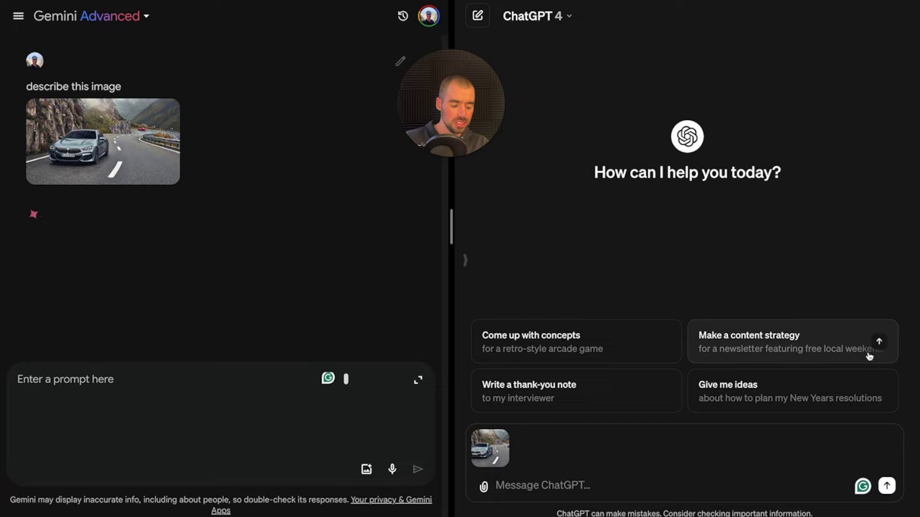
- Send the car photo to ChatGPT and read its description of a grey BMW on a winding mountain road
key("Return")
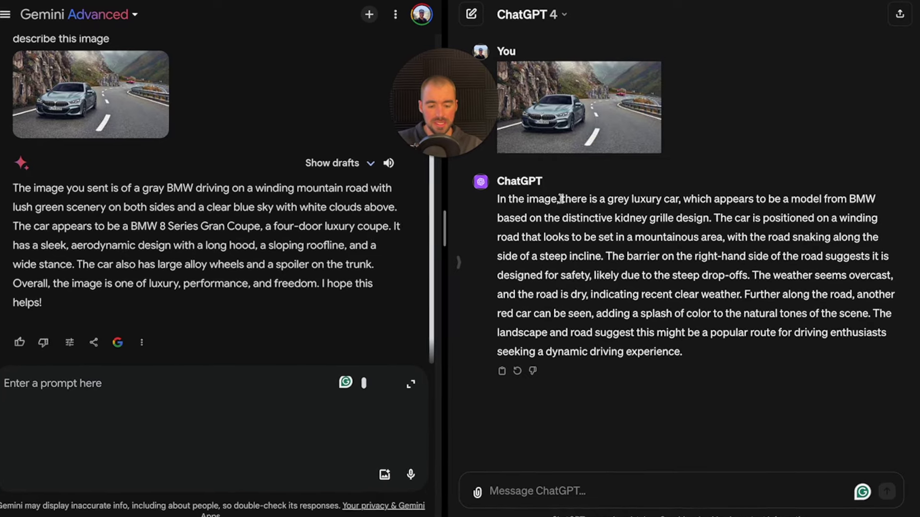
left_click_drag(561, 198, 628, 272)
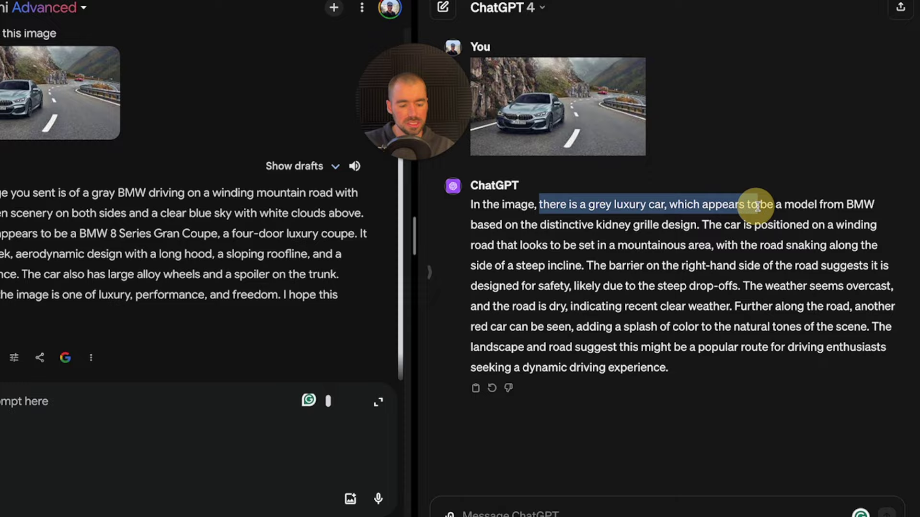
left_click(612, 336)
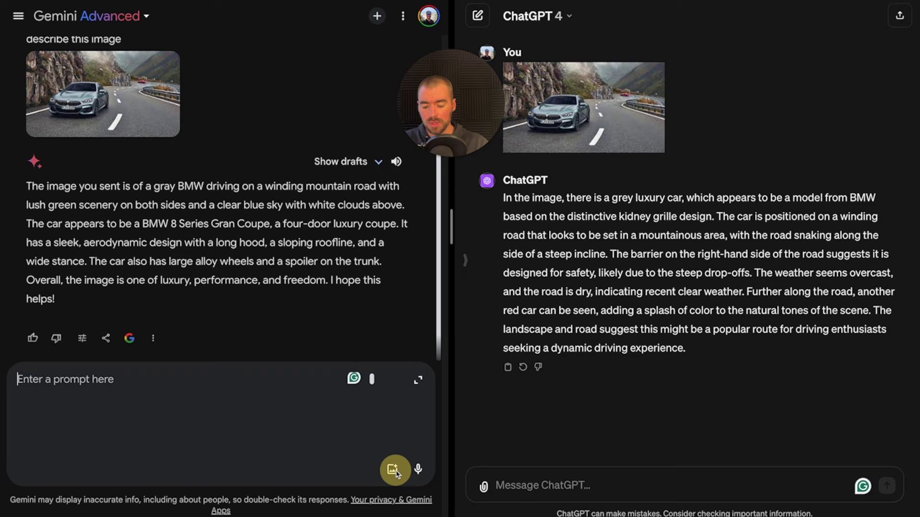
- Send the Jabba-The-Hutt_b5a08a70.jpeg image to Gemini with 'describe this image'
left_click(392, 470)
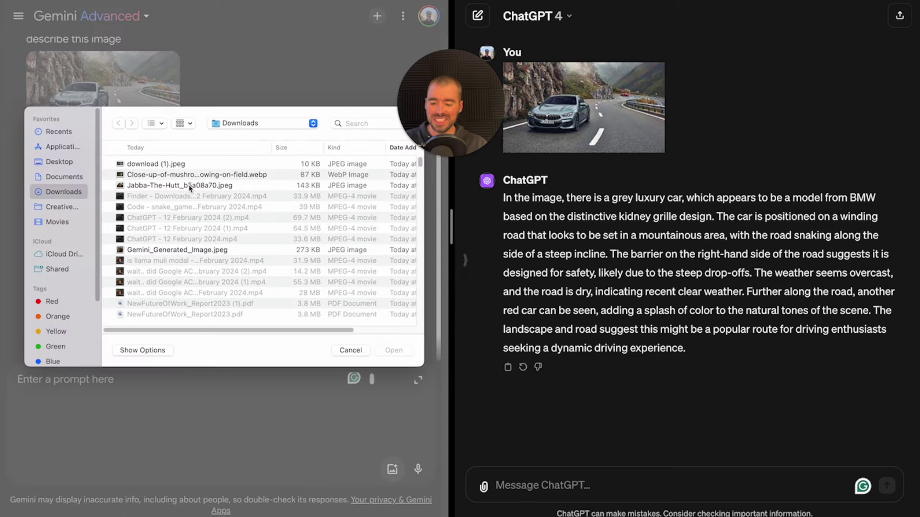
left_click(188, 185)
left_click(393, 350)
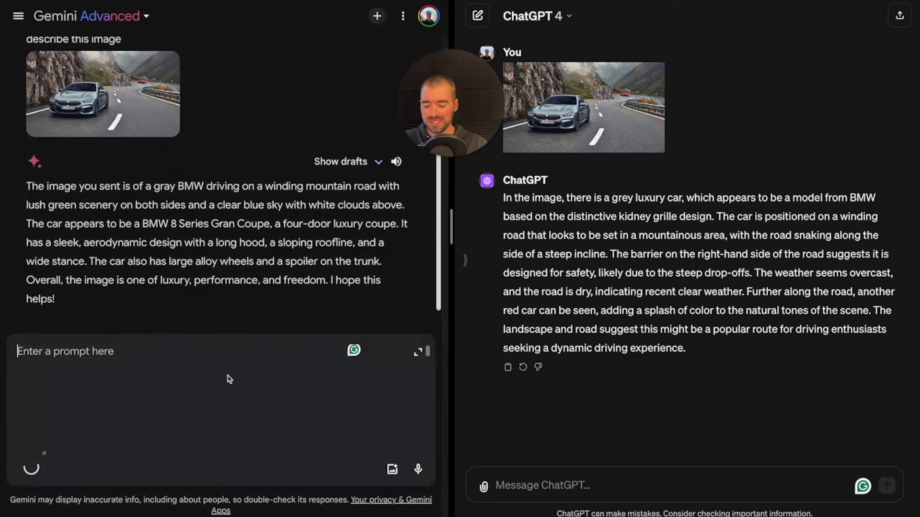
type("describe this image")
key("Return")
- Send the same Jabba the Hutt image to ChatGPT with 'describe this image'
left_click(484, 487)
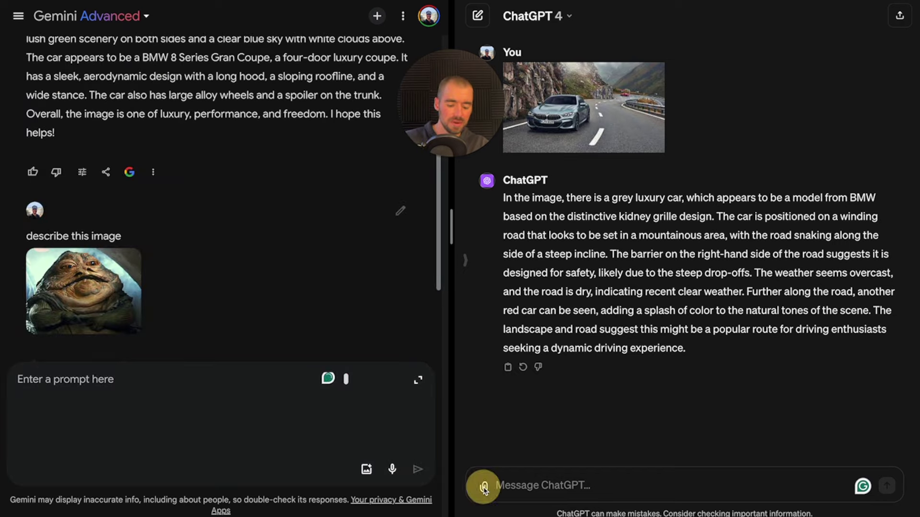
left_click(484, 487)
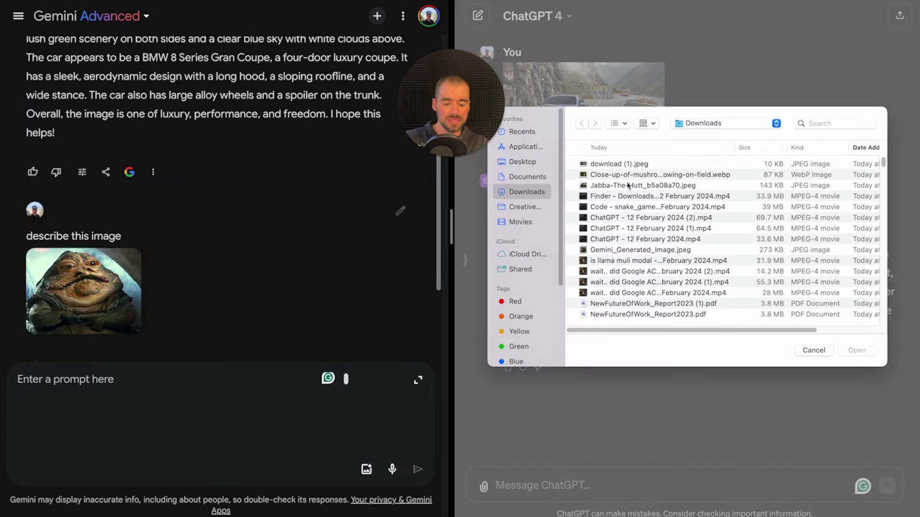
left_click(628, 185)
left_click(857, 350)
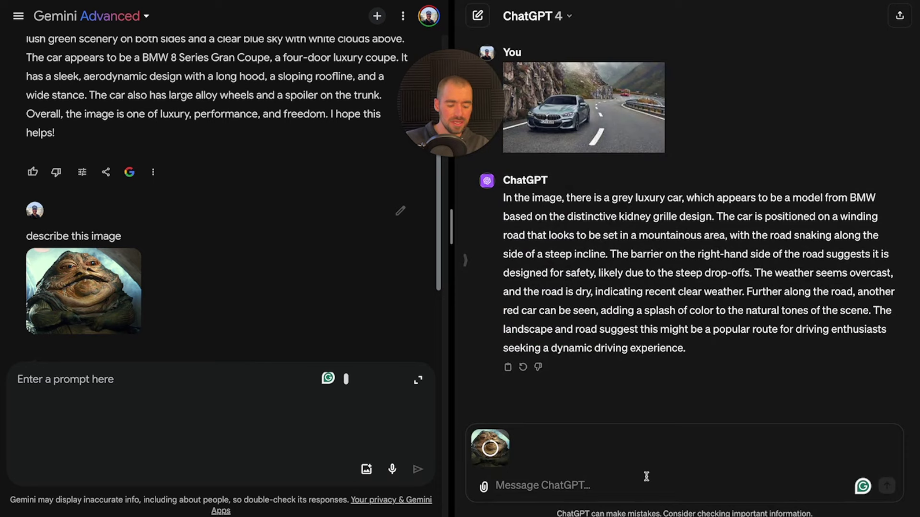
left_click(626, 487)
type("describe t")
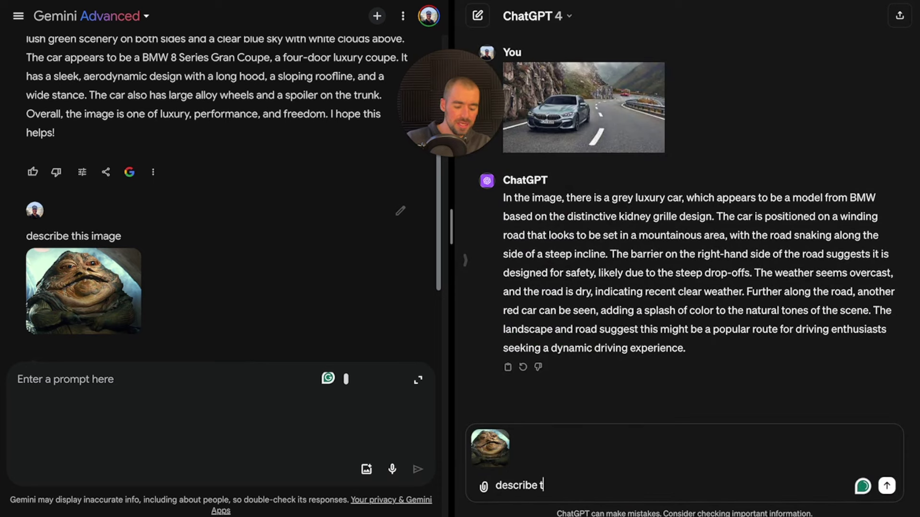
type("his image")
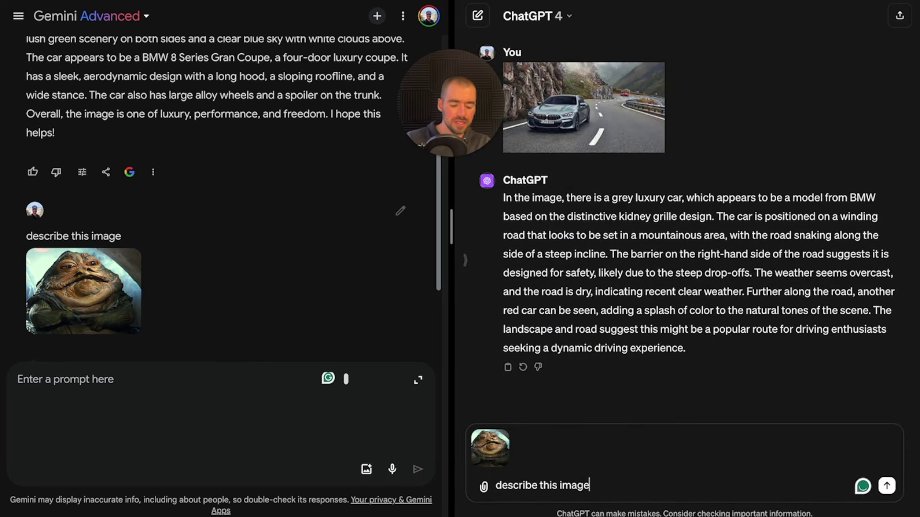
key("Return")
- Compare the replies: Gemini names Jabba, ChatGPT calls it a slug-like sci-fi creature
scroll(323, 302, "down", 3)
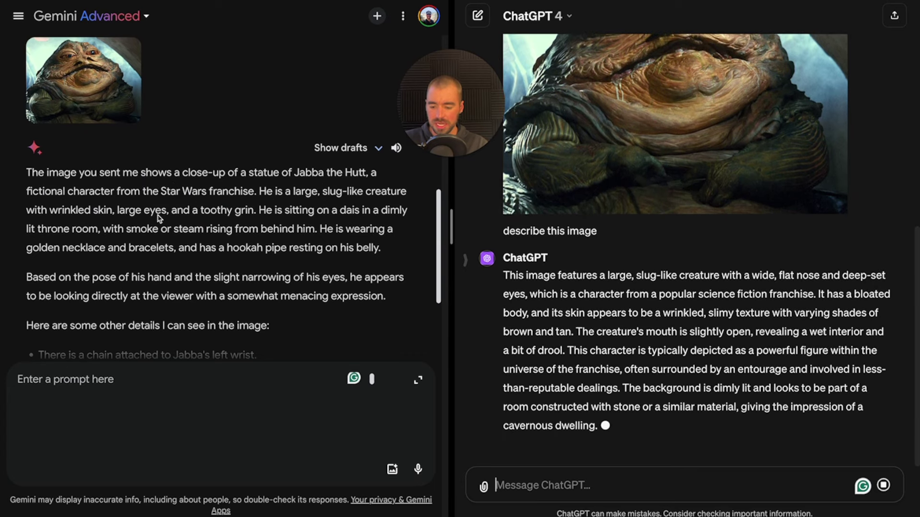
scroll(304, 215, "down", 3)
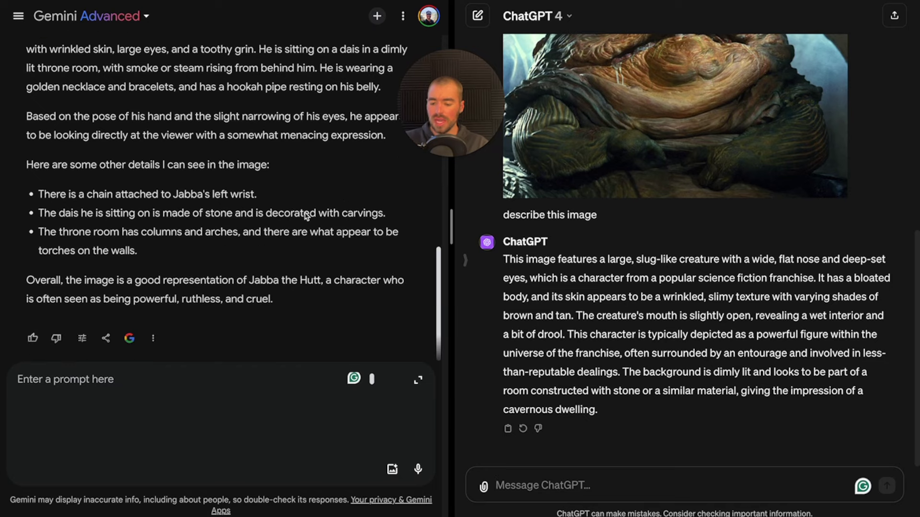
scroll(305, 216, "up", 4)
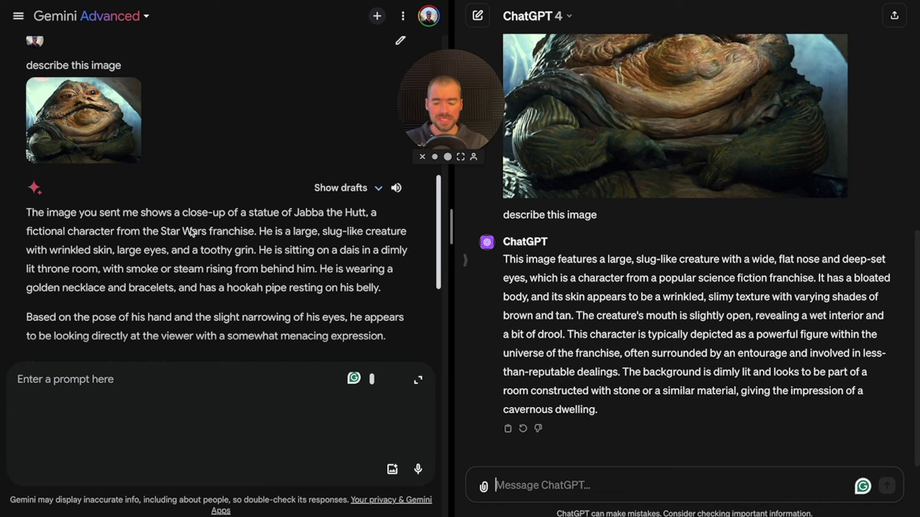
scroll(192, 232, "up", 1)
scroll(189, 232, "down", 6)
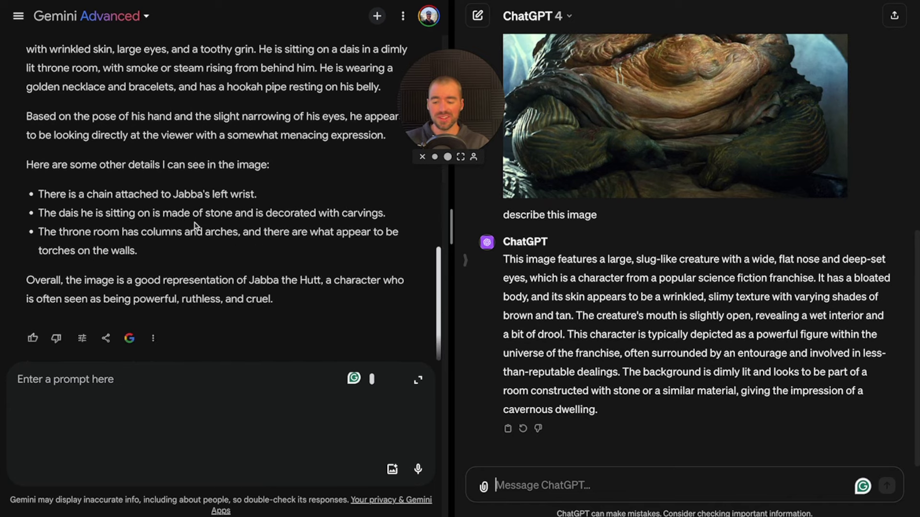
scroll(195, 225, "up", 3)
scroll(195, 226, "up", 2)
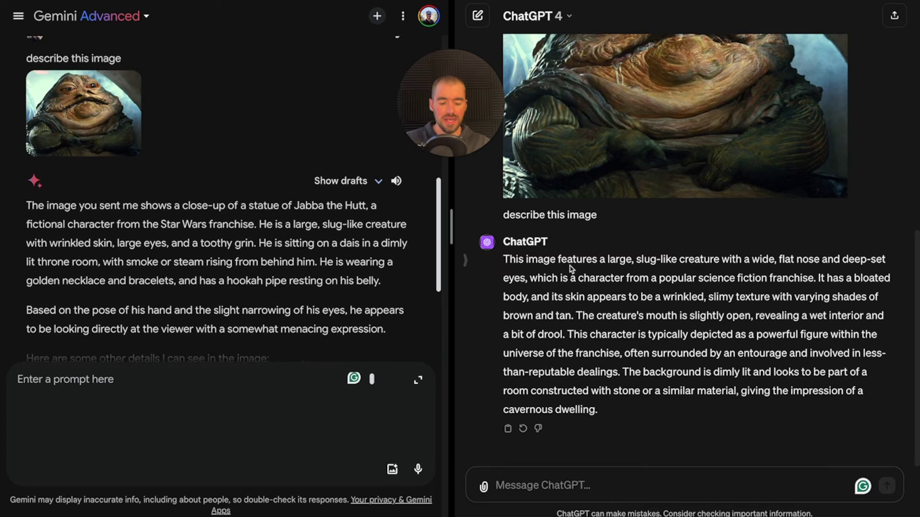
left_click_drag(644, 260, 650, 260)
left_click_drag(507, 260, 789, 292)
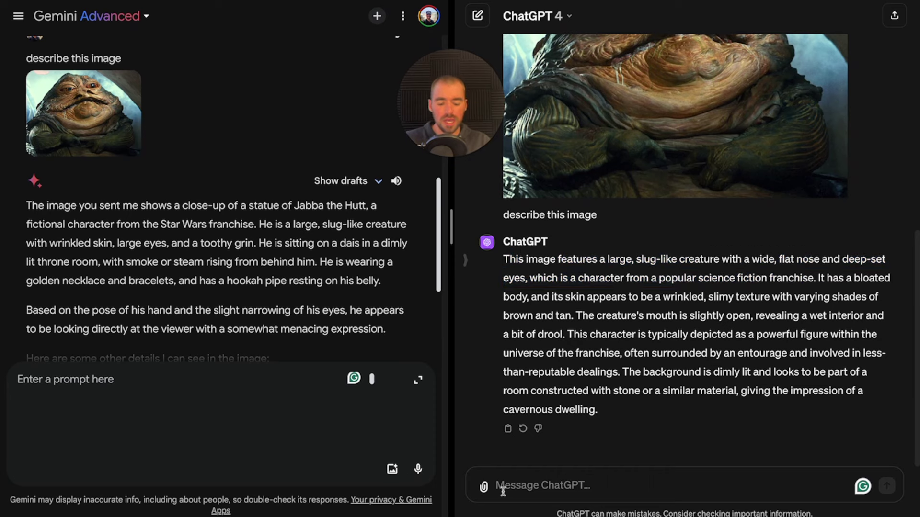
- Send the mushroom .webp photo to ChatGPT with 'describe this image'
left_click(483, 487)
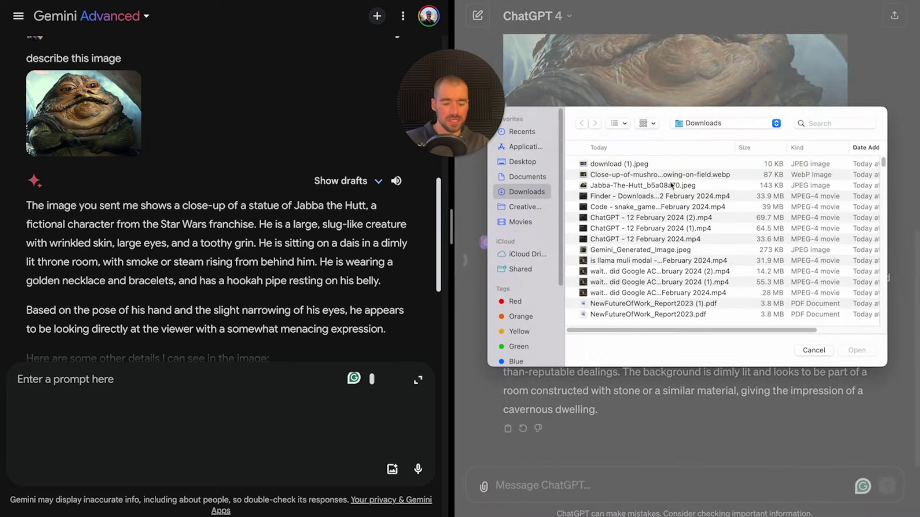
double_click(646, 175)
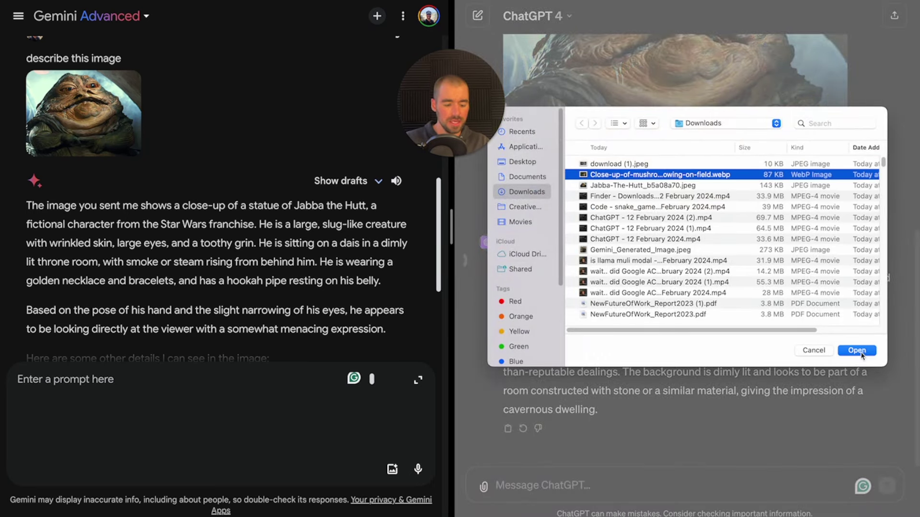
type("desc")
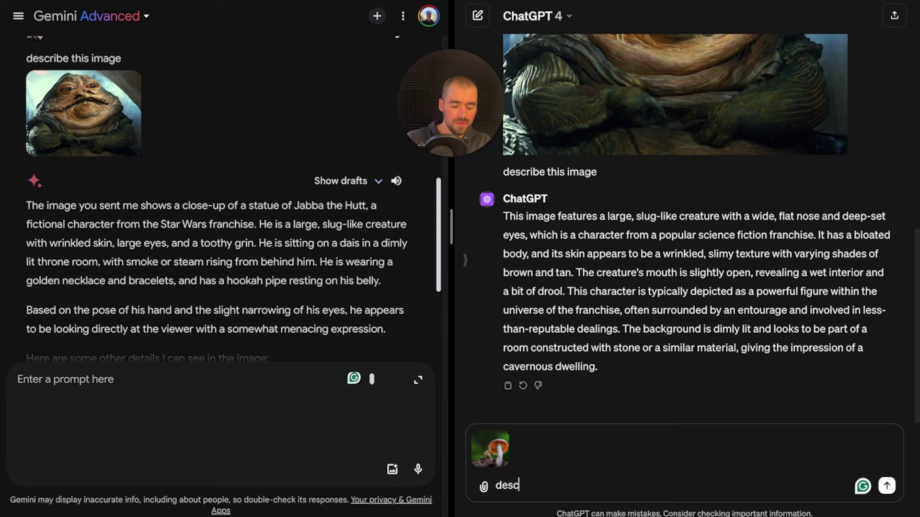
type("ribe this image")
key("Return")
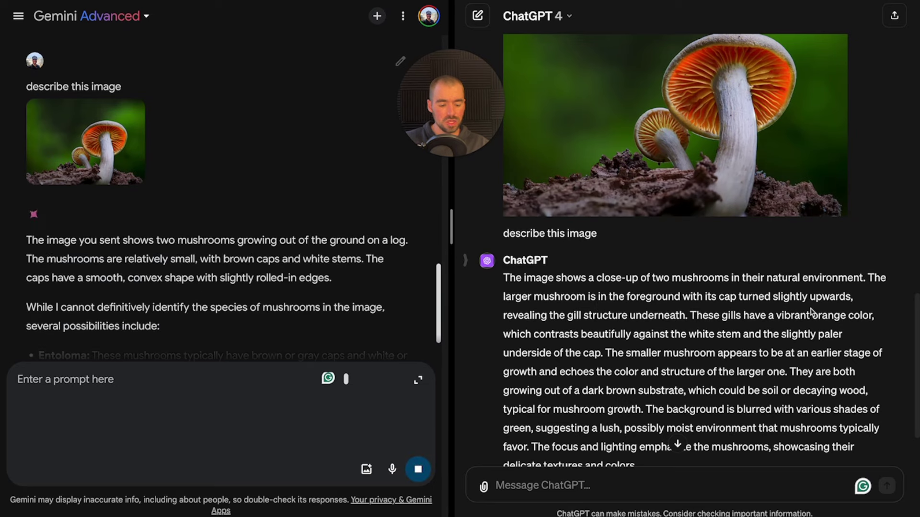
- Read Gemini's mushroom answer suggesting Entoloma, Gymnopilus or Cortinarius species
scroll(160, 273, "down", 2)
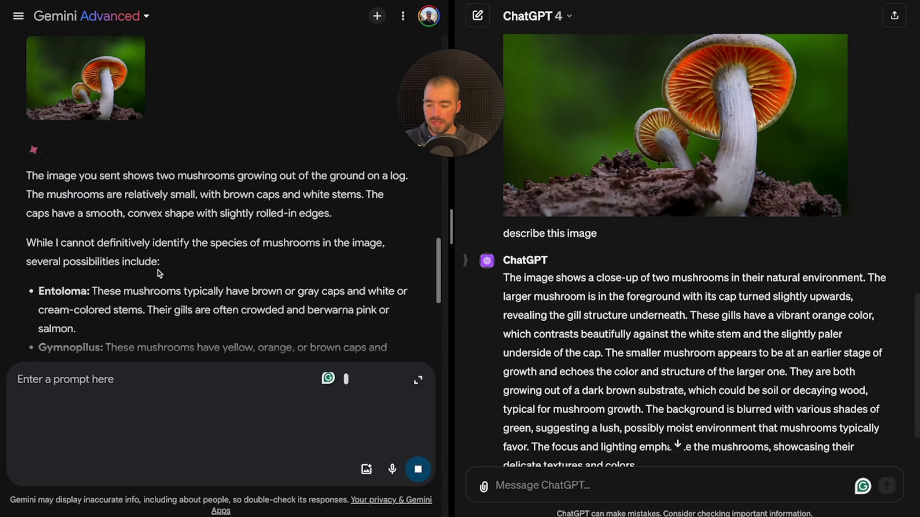
scroll(160, 273, "down", 1)
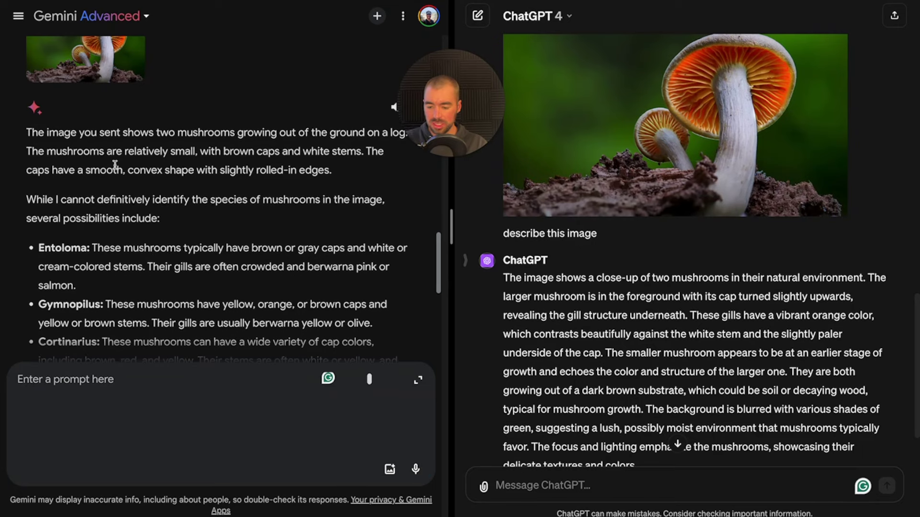
scroll(115, 165, "up", 1)
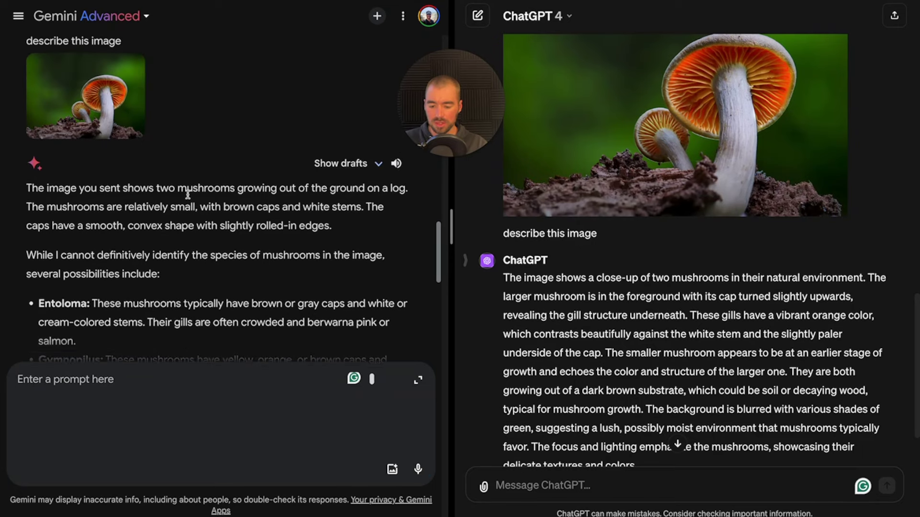
scroll(187, 194, "up", 1)
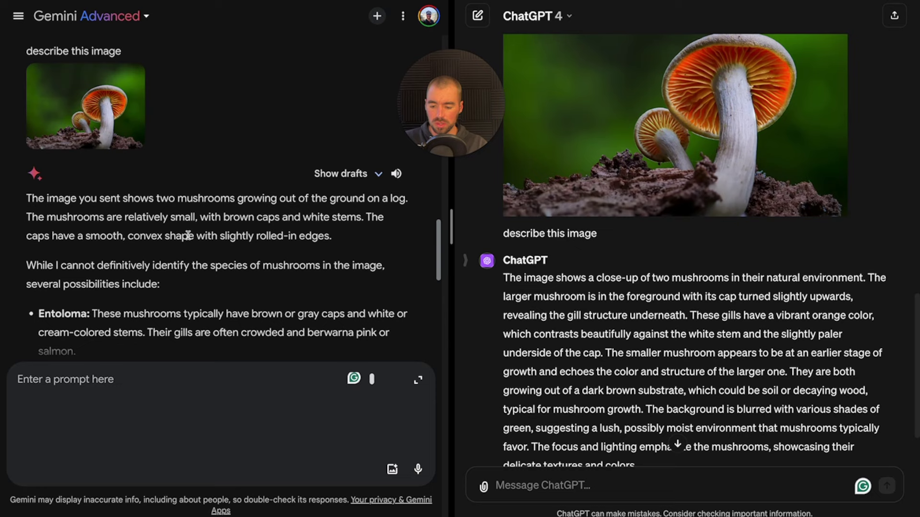
scroll(264, 249, "down", 2)
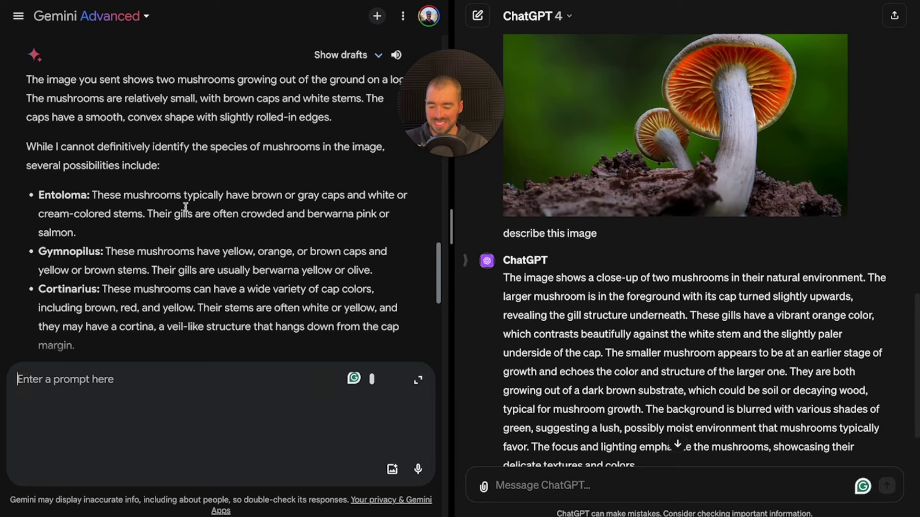
scroll(184, 199, "down", 2)
scroll(677, 309, "down", 2)
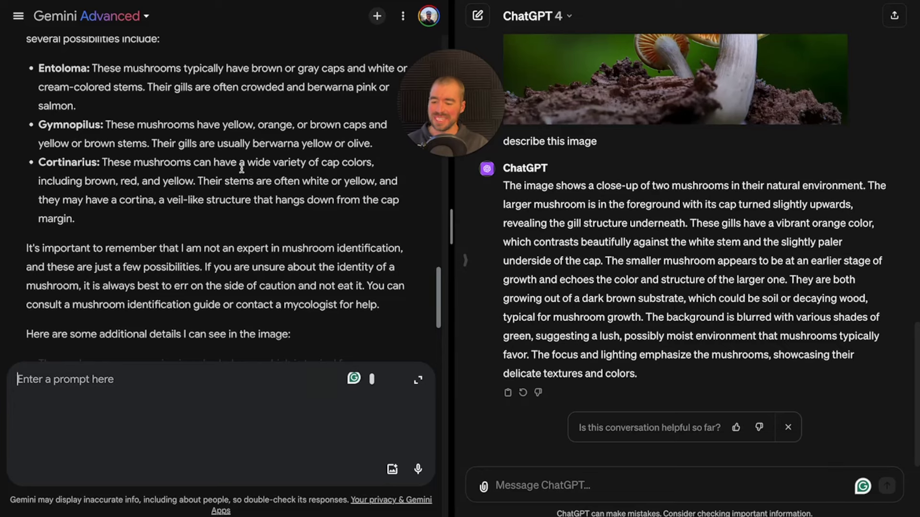
scroll(293, 180, "up", 10)
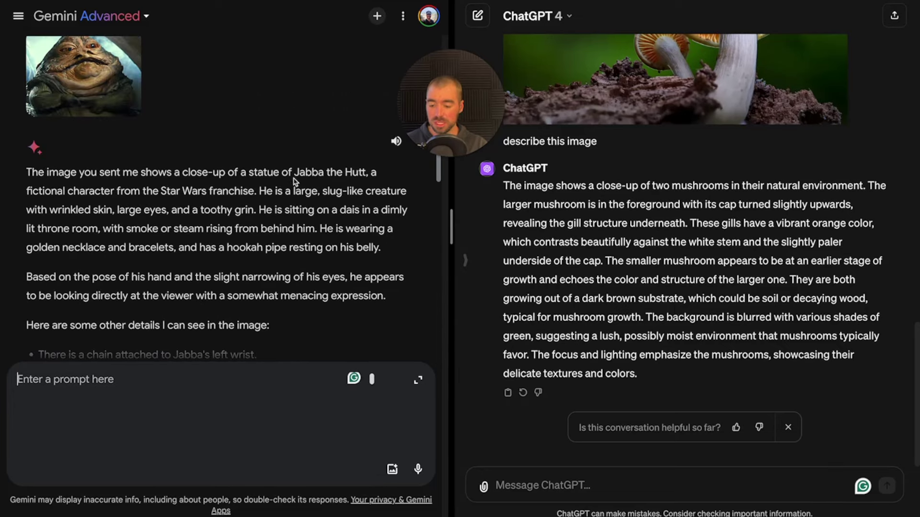
scroll(293, 179, "up", 6)
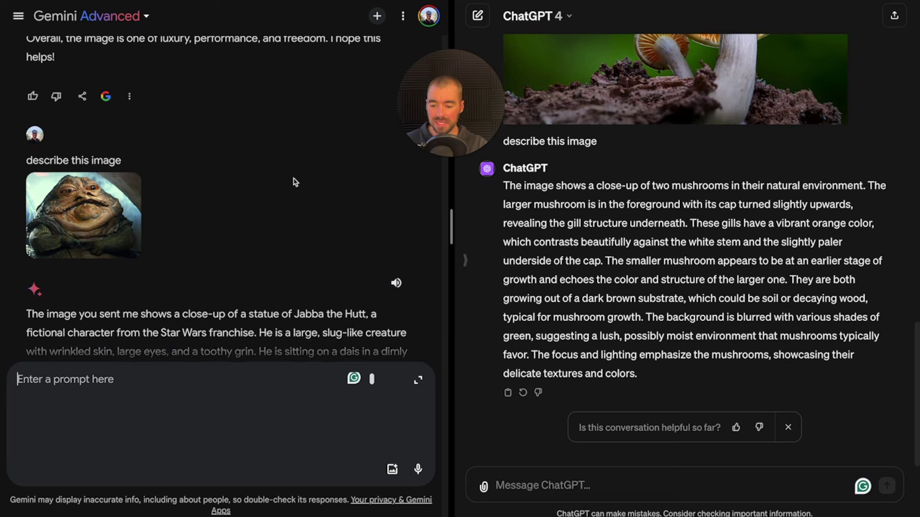
scroll(295, 181, "up", 3)
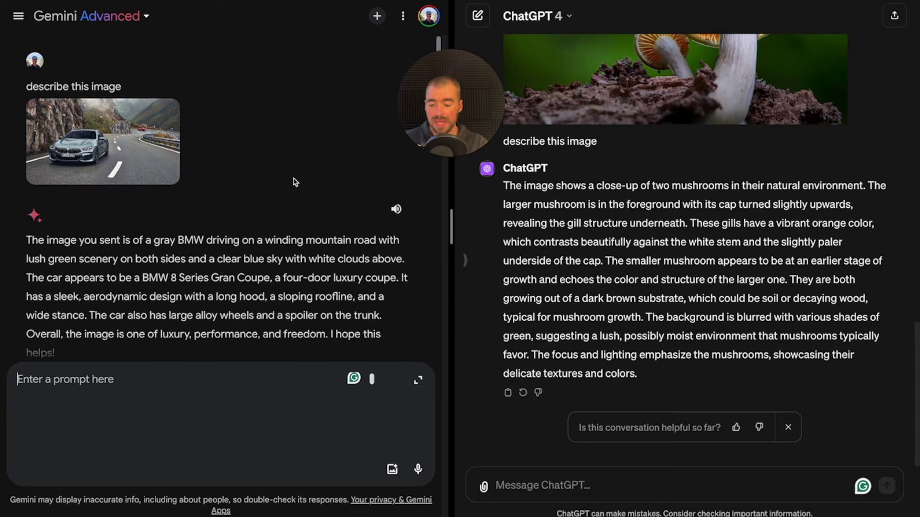